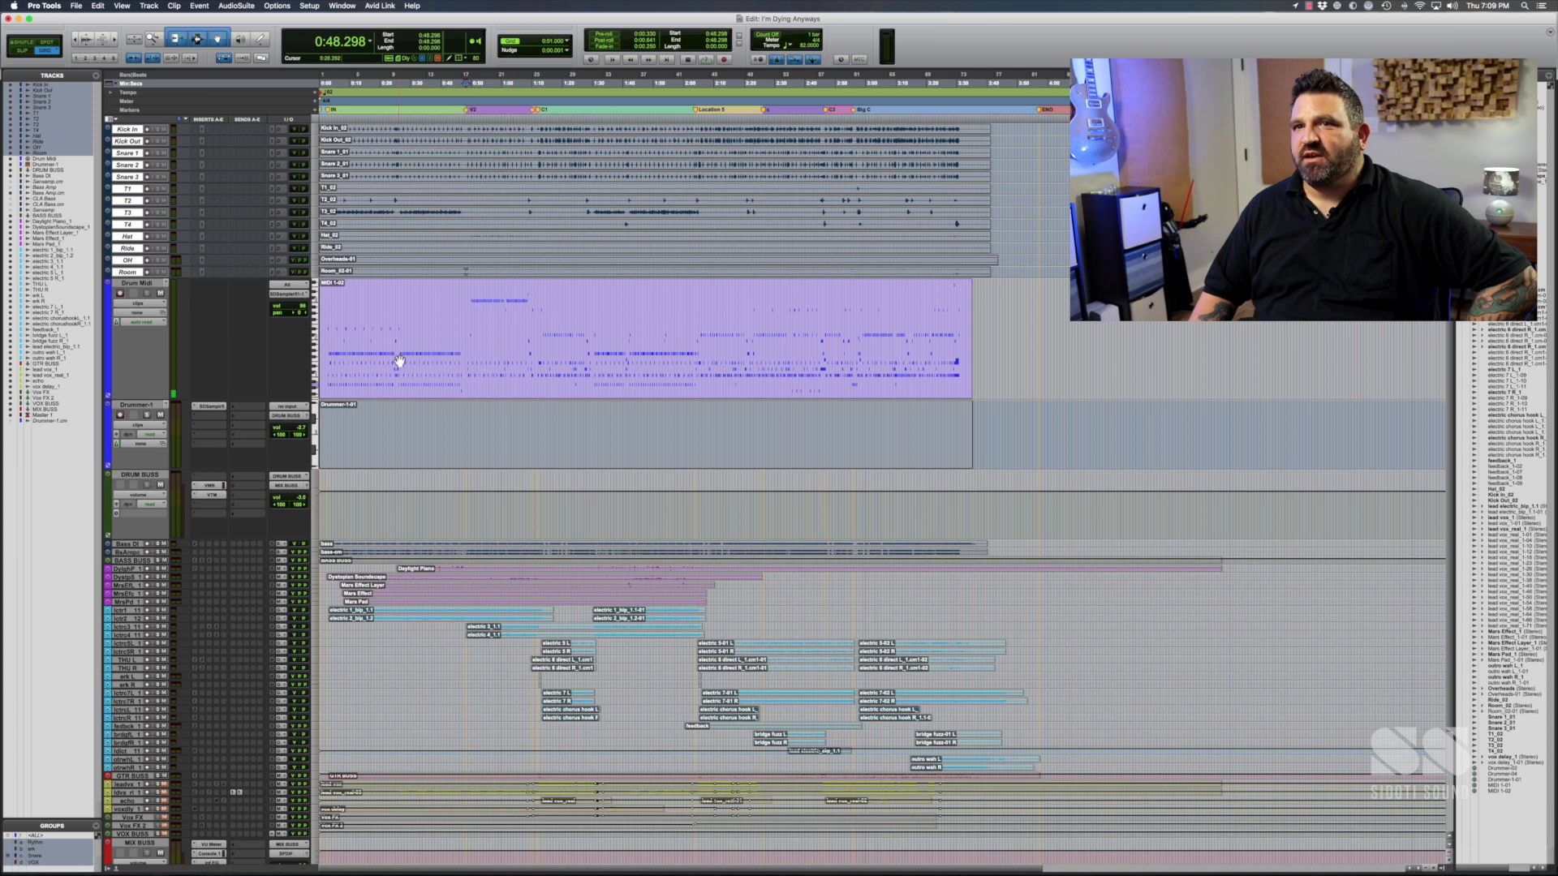
# - Check the SSD5 drum instrument on the Drummer-1 track and open the Drum Midi clip in the MIDI Editor with its notes deselected
pyautogui.click(209, 408)
pyautogui.moveTo(876, 224); pyautogui.dragTo(976, 194)
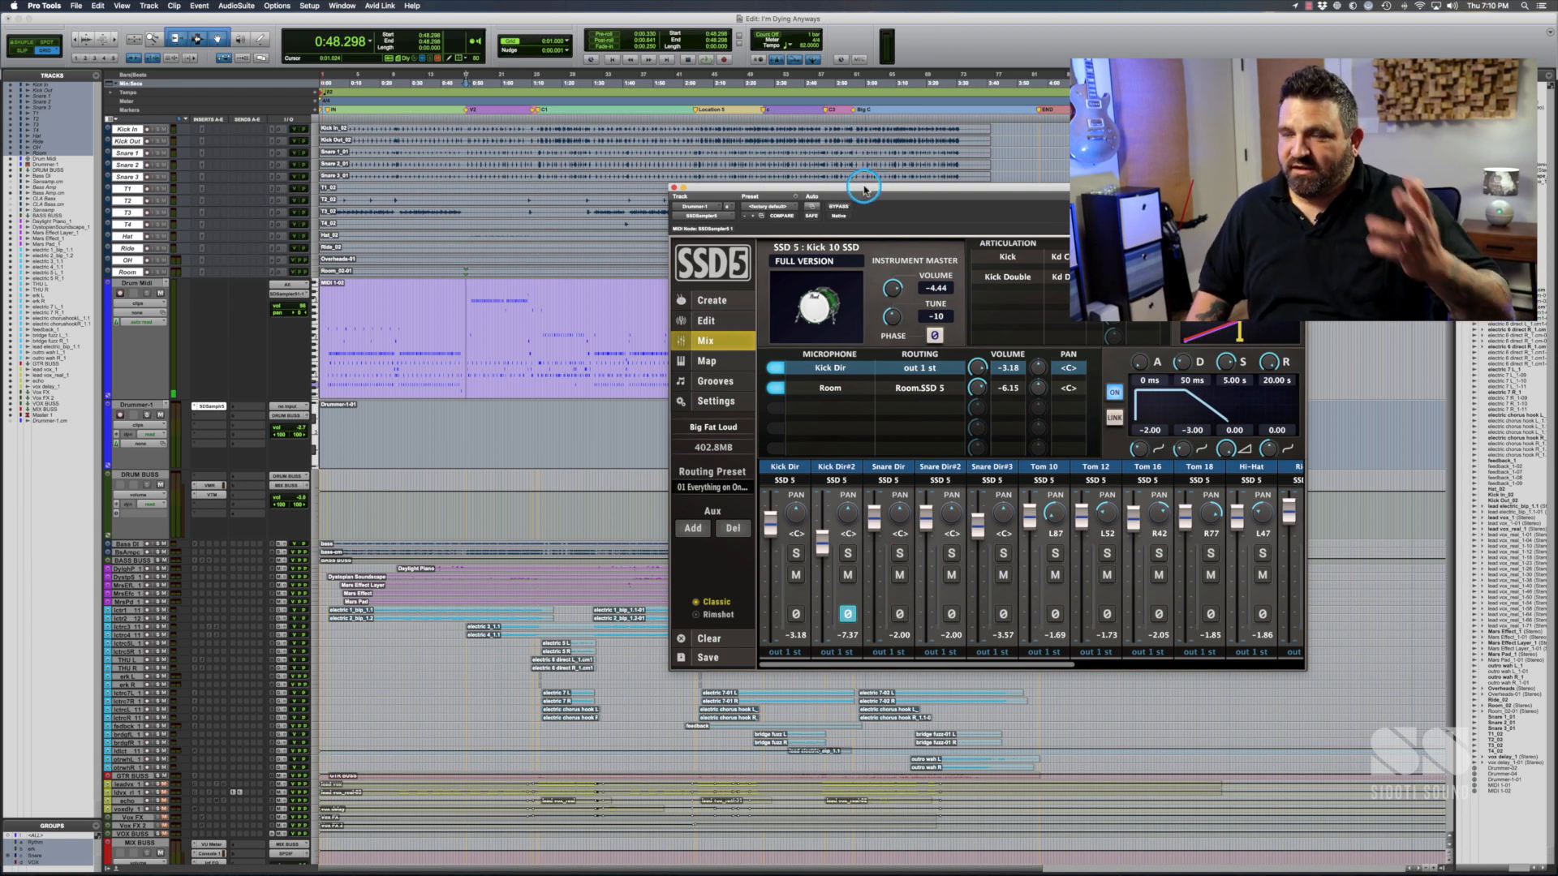
pyautogui.doubleClick(474, 380)
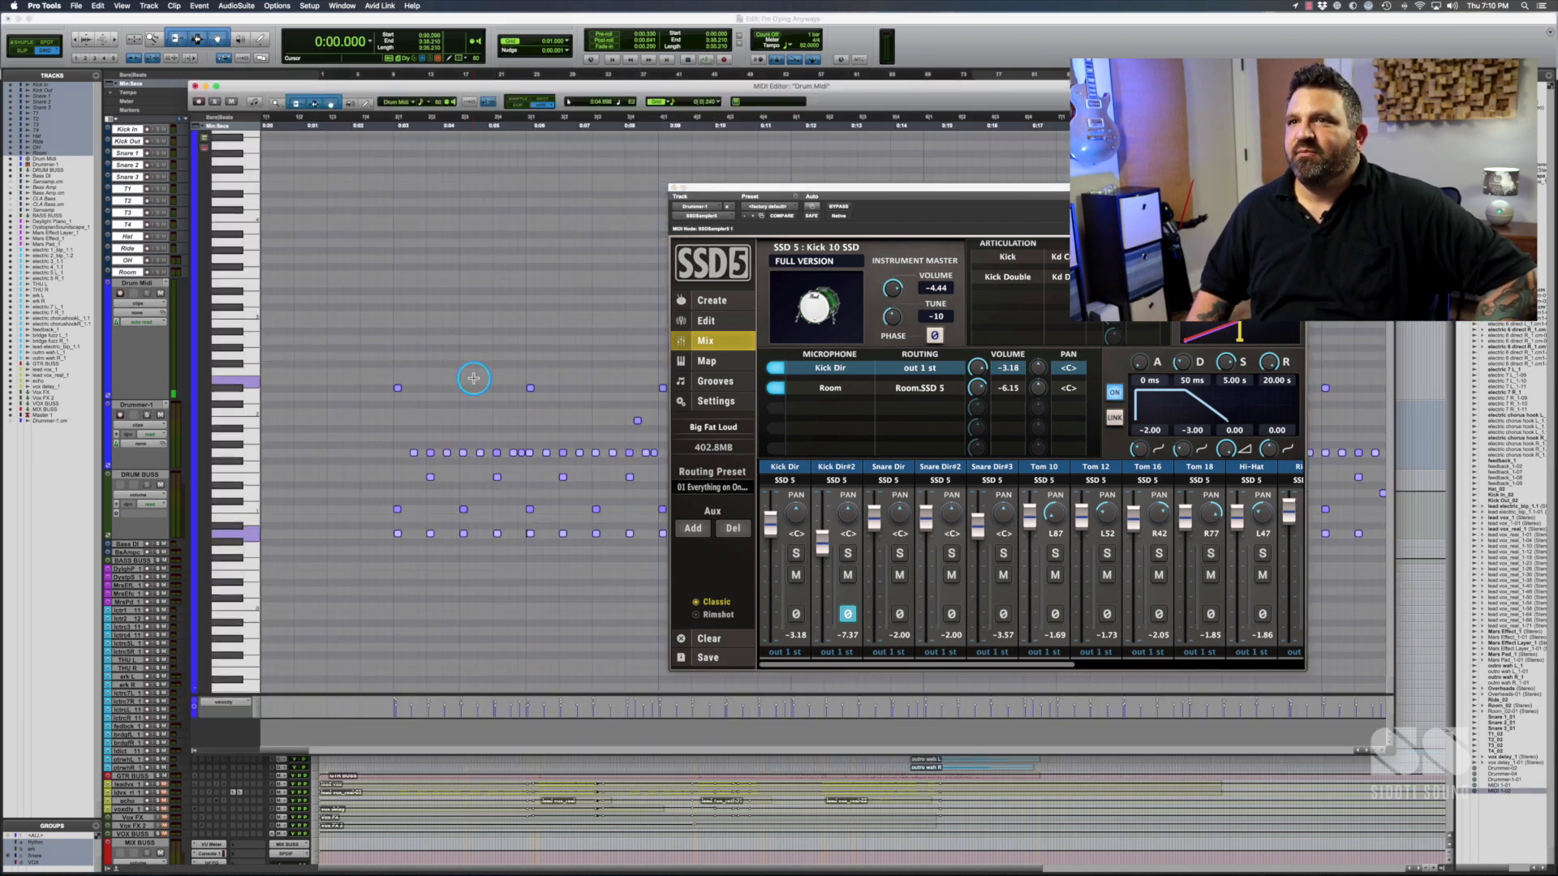
pyautogui.click(670, 188)
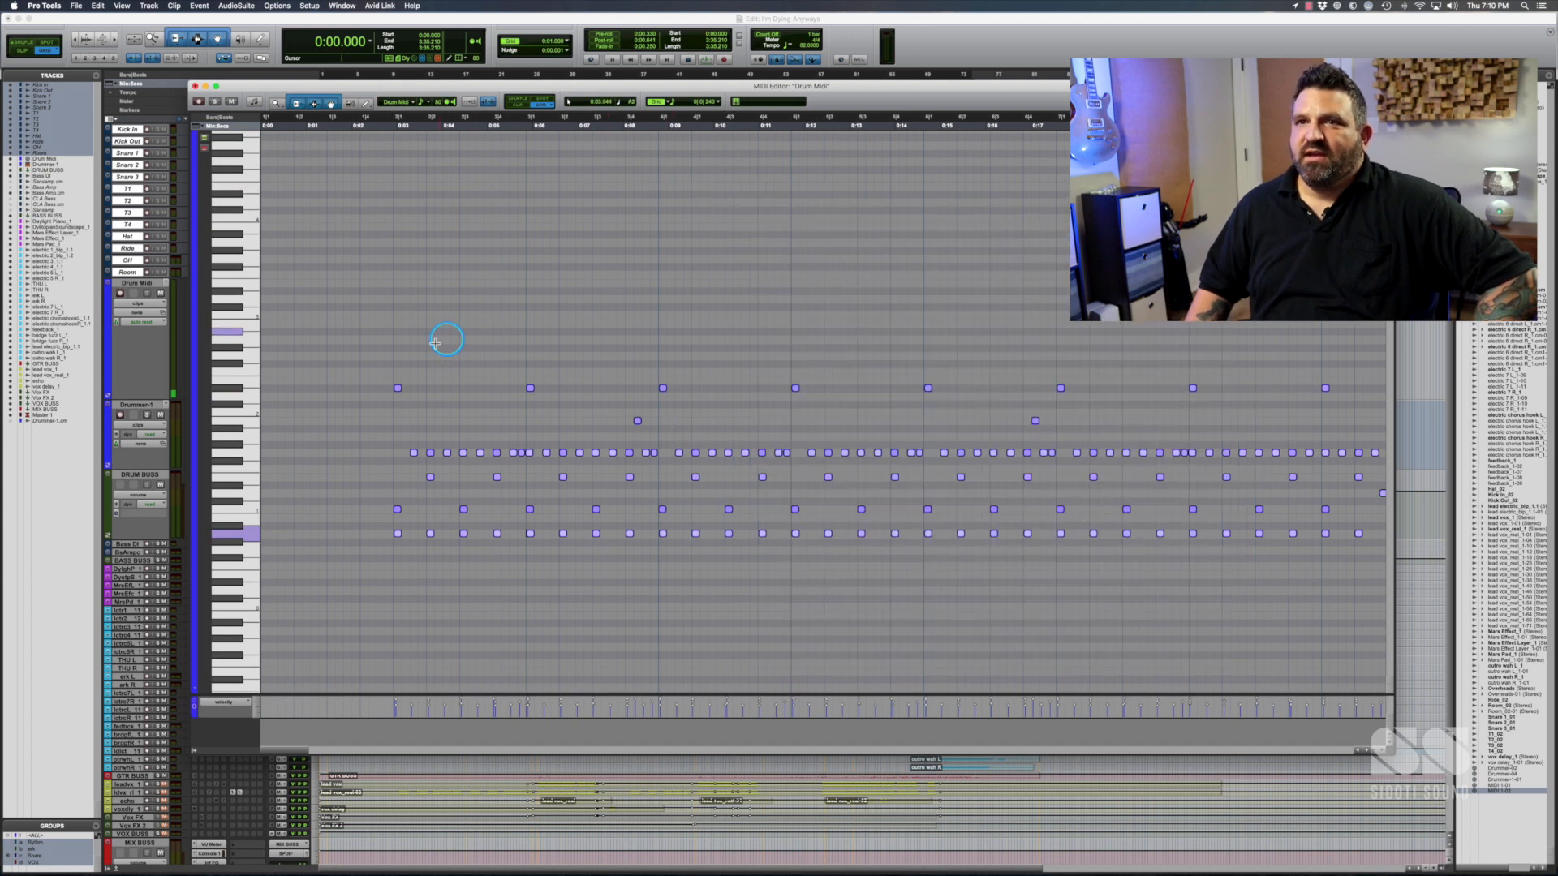
pyautogui.click(351, 352)
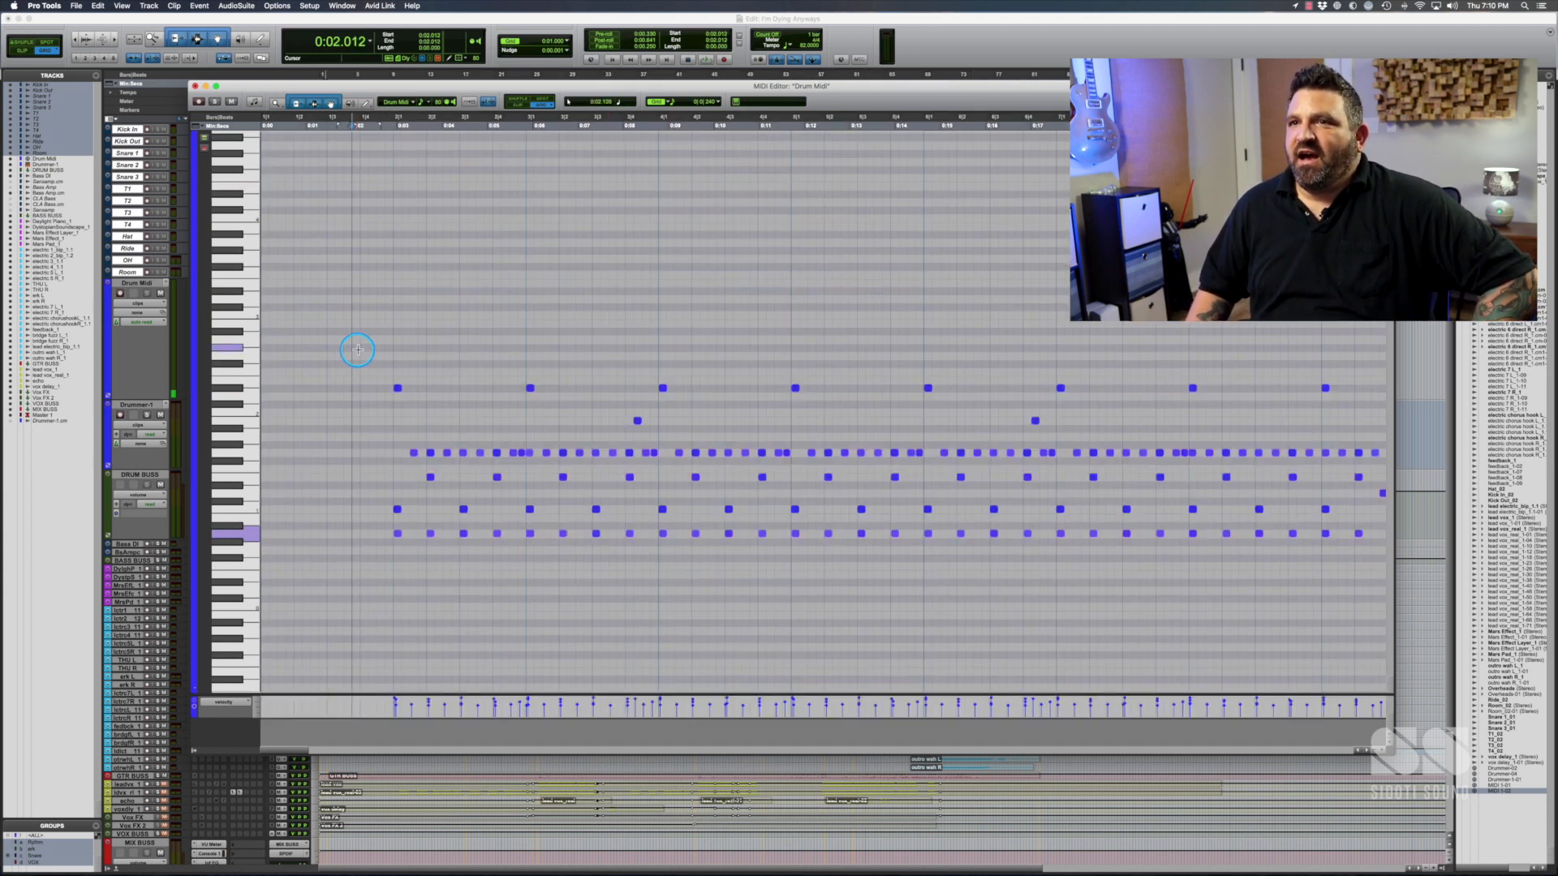
# - Solo the Drummer-1 track and play the Drum Midi section from 0:49.756, just before the steady run of high notes
pyautogui.hscroll(5, 639, 308)
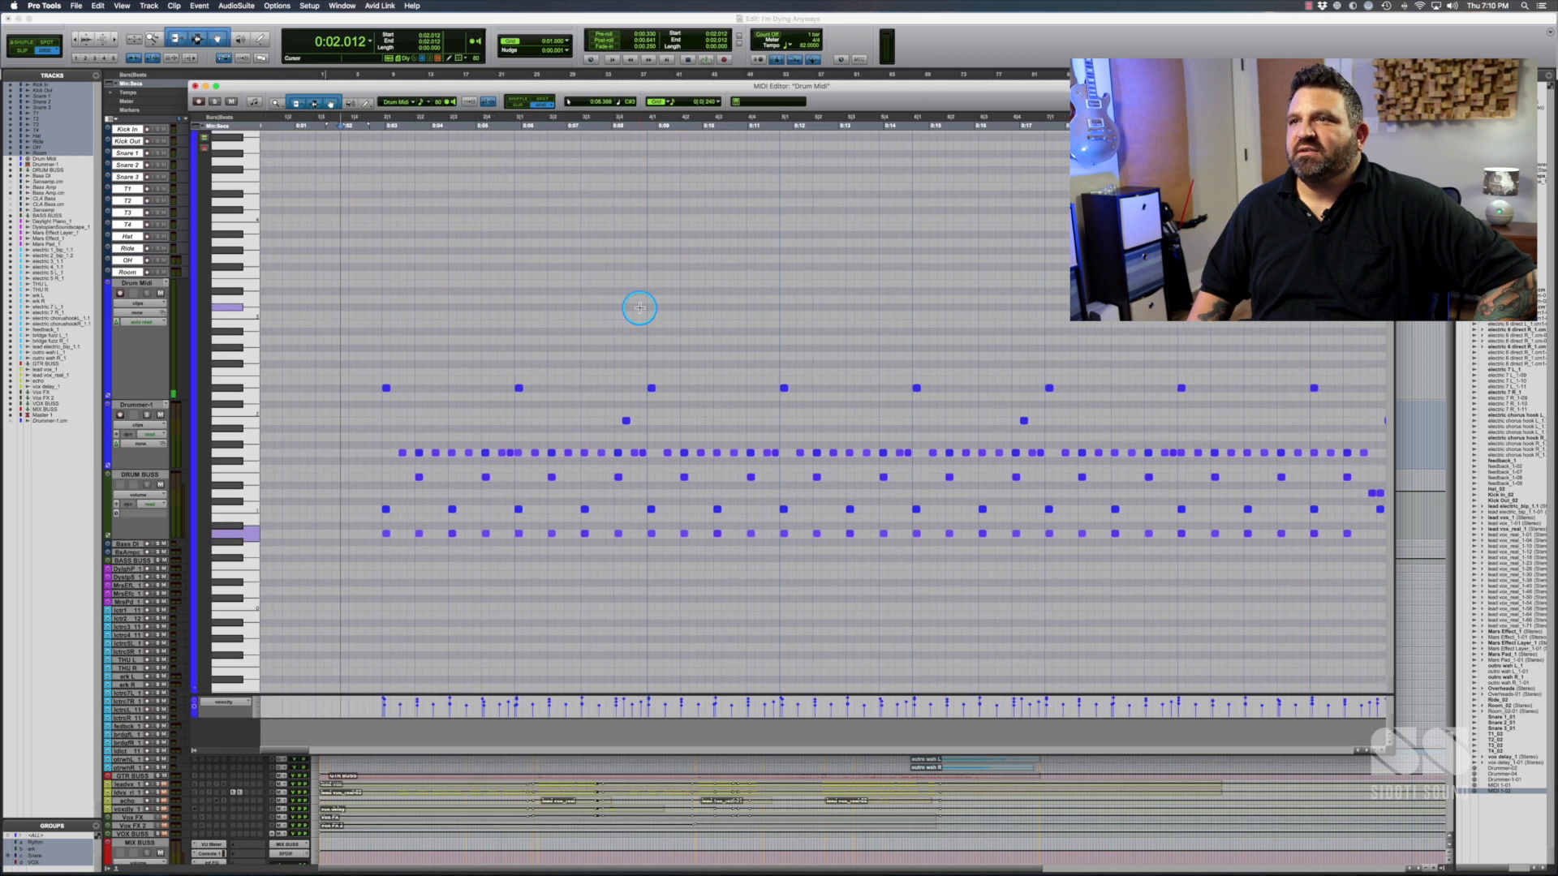
pyautogui.hscroll(15, 639, 308)
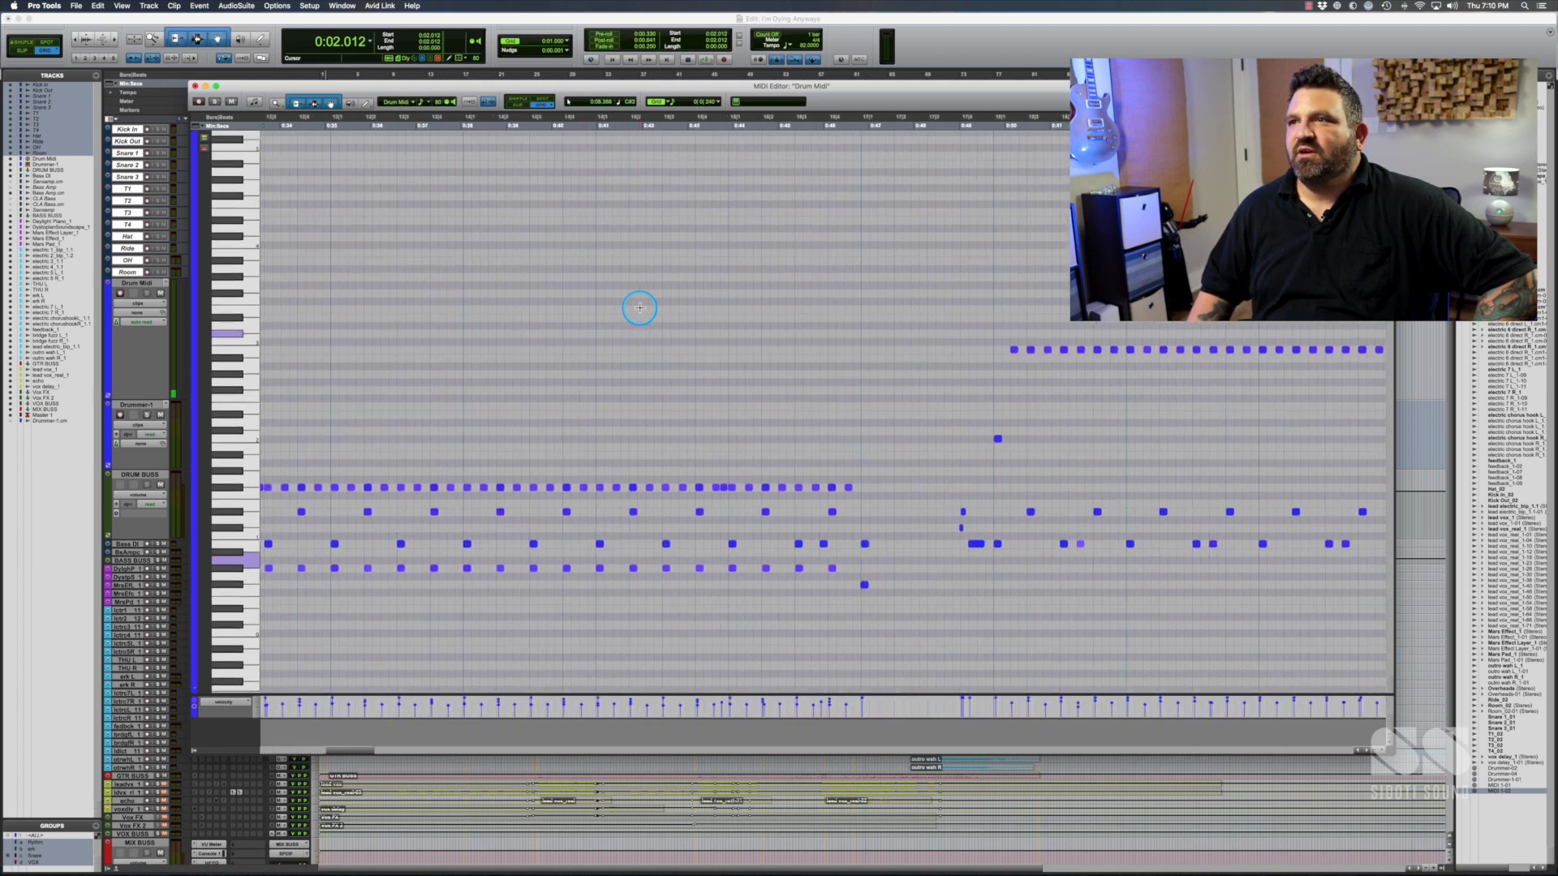
pyautogui.hscroll(5, 639, 307)
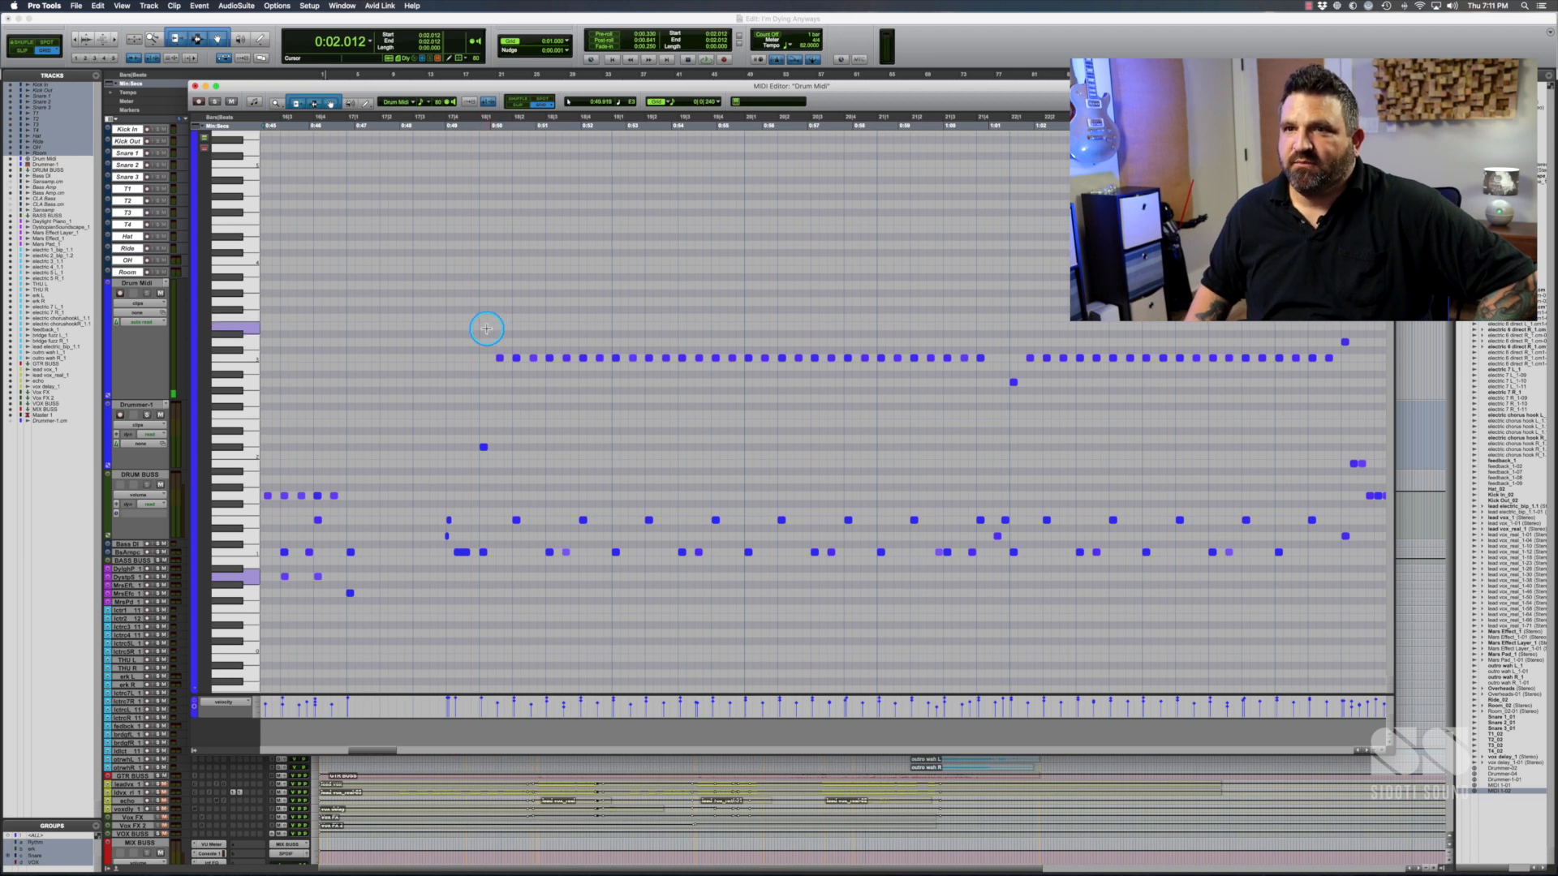
pyautogui.moveTo(477, 342)
pyautogui.mouseDown()
pyautogui.moveTo(876, 389)
pyautogui.moveTo(851, 363)
pyautogui.moveTo(428, 348)
pyautogui.moveTo(448, 340)
pyautogui.mouseUp()
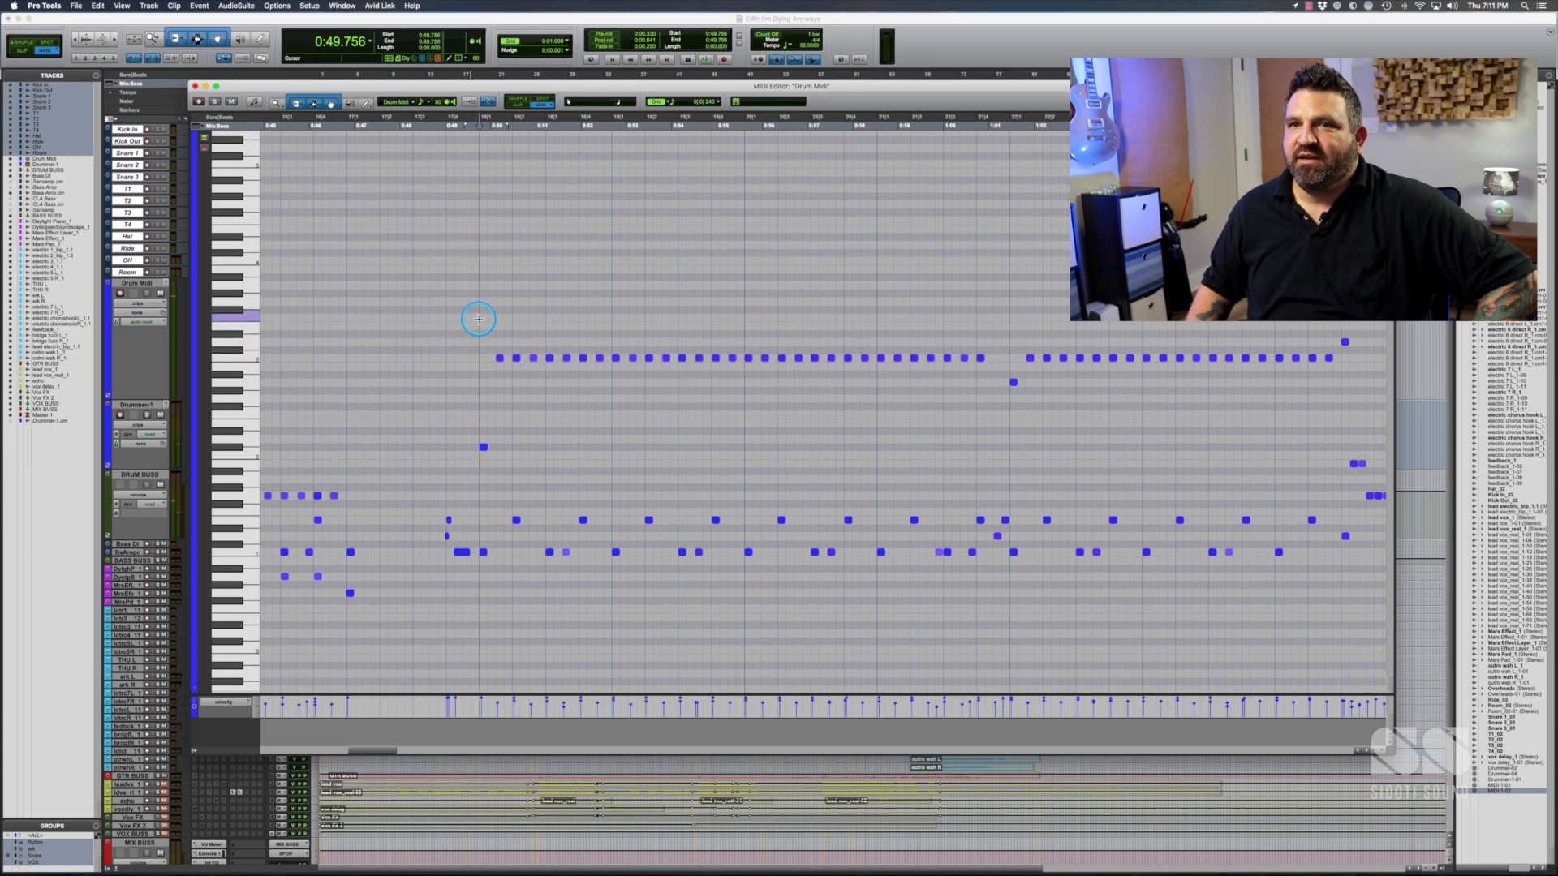
pyautogui.click(147, 415)
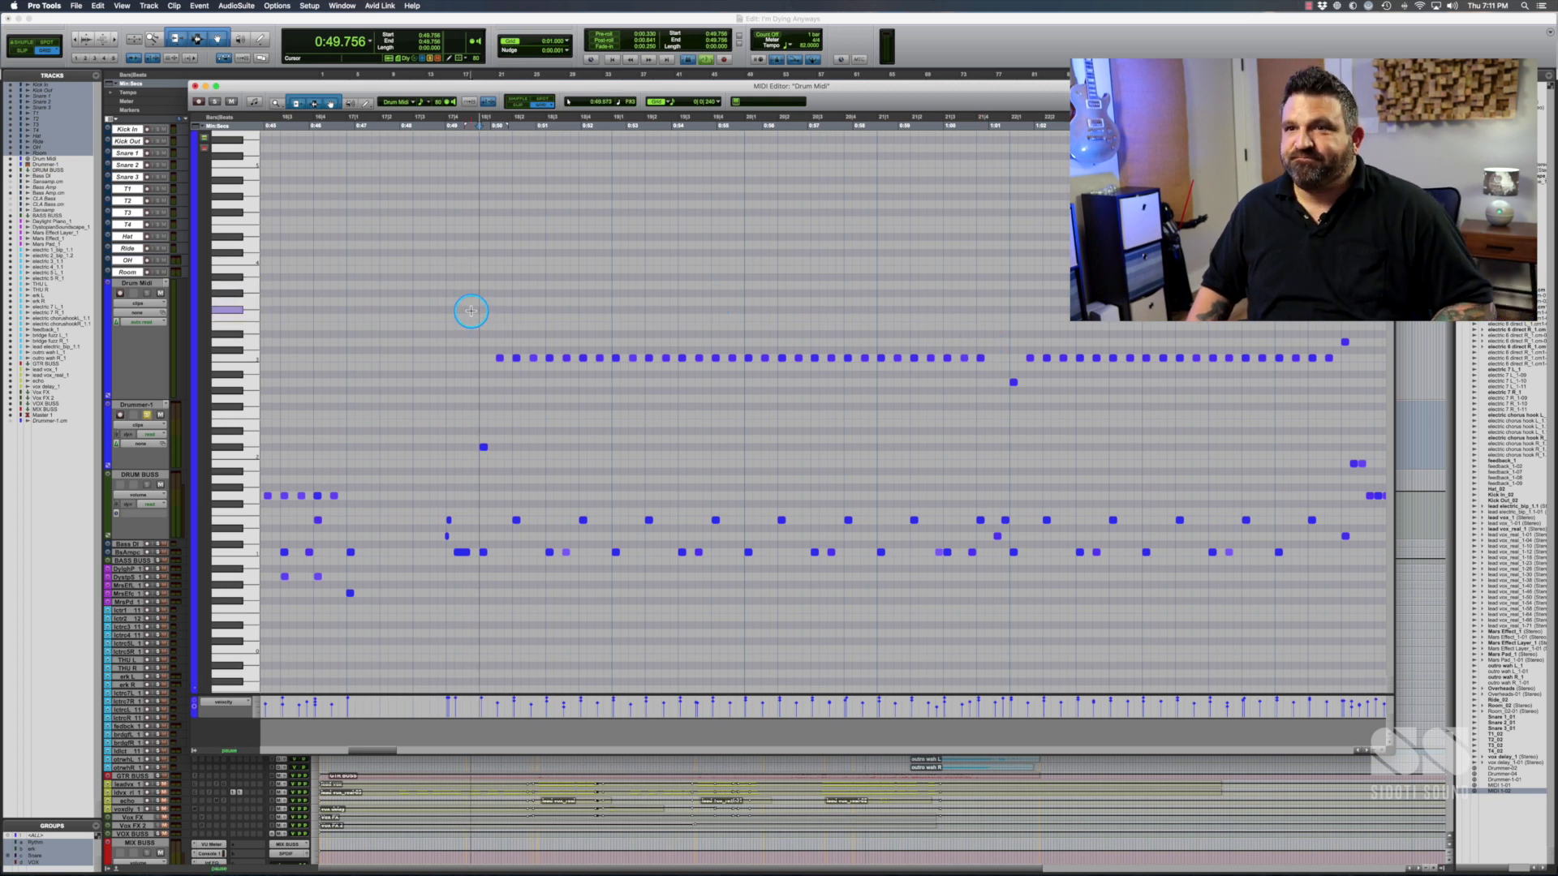
pyautogui.press('space')
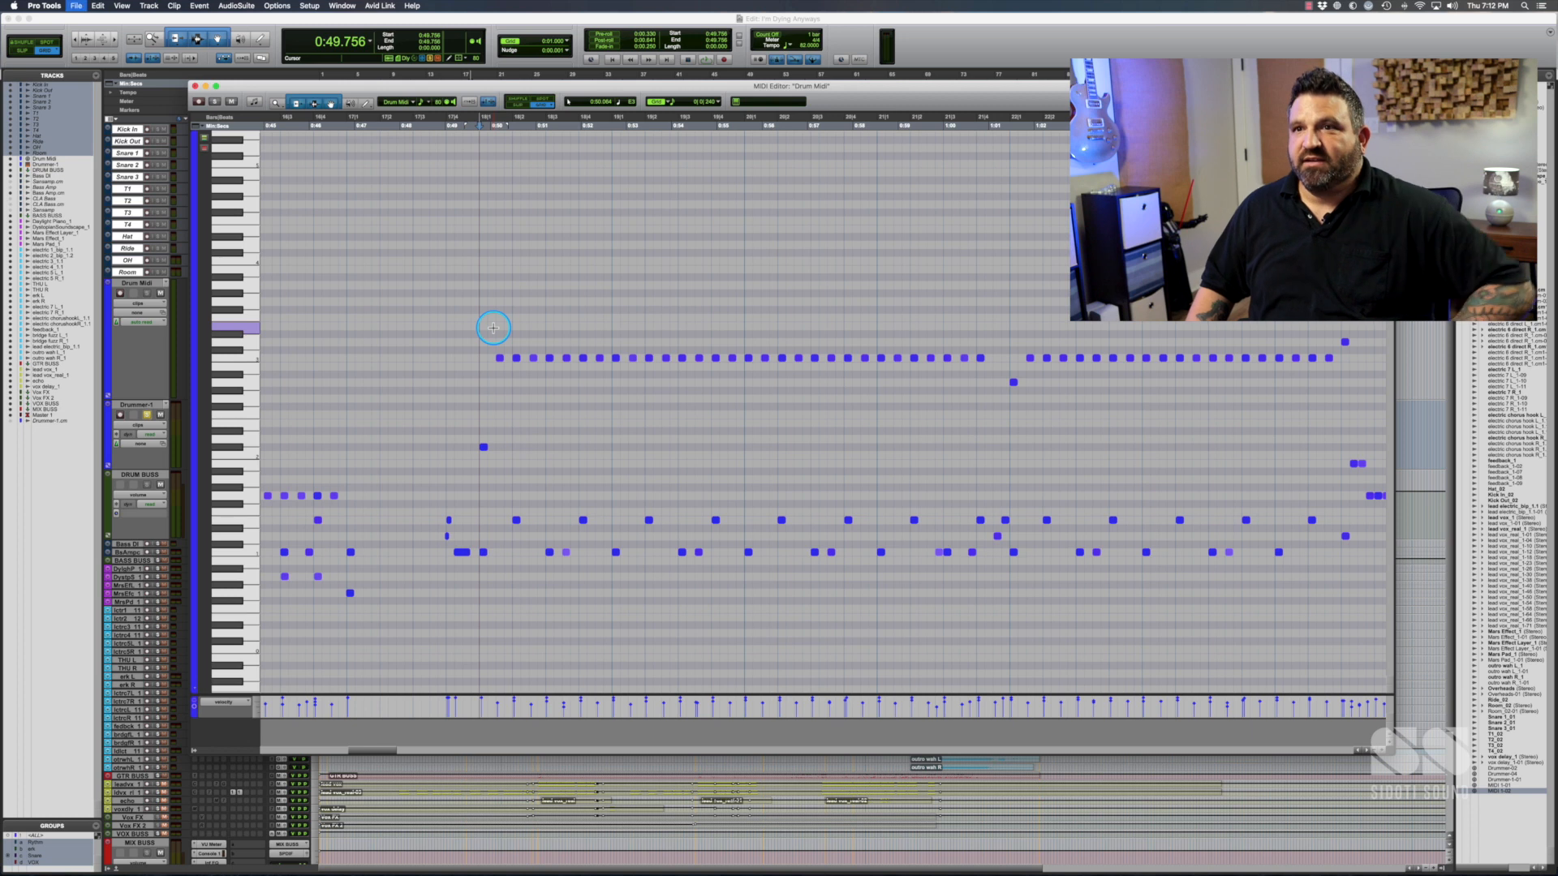
# - Set the Note On velocity of all notes in the steady high run to 127 and move the Event Operations window aside
pyautogui.moveTo(492, 328)
pyautogui.mouseDown()
pyautogui.moveTo(1001, 333)
pyautogui.moveTo(989, 365)
pyautogui.mouseUp()
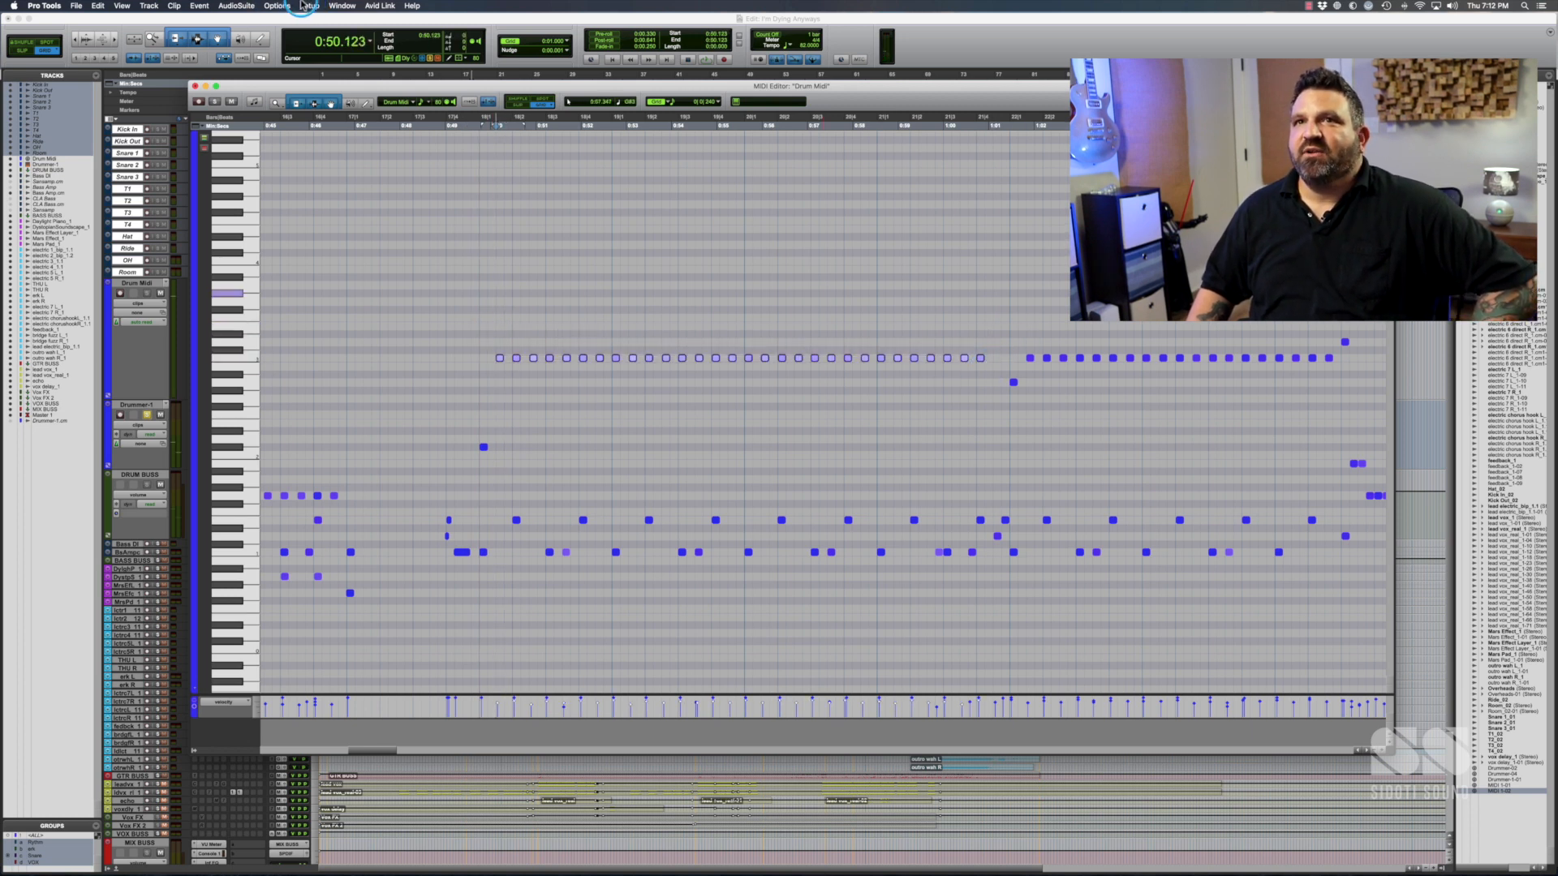
pyautogui.click(273, 6)
pyautogui.moveTo(199, 7)
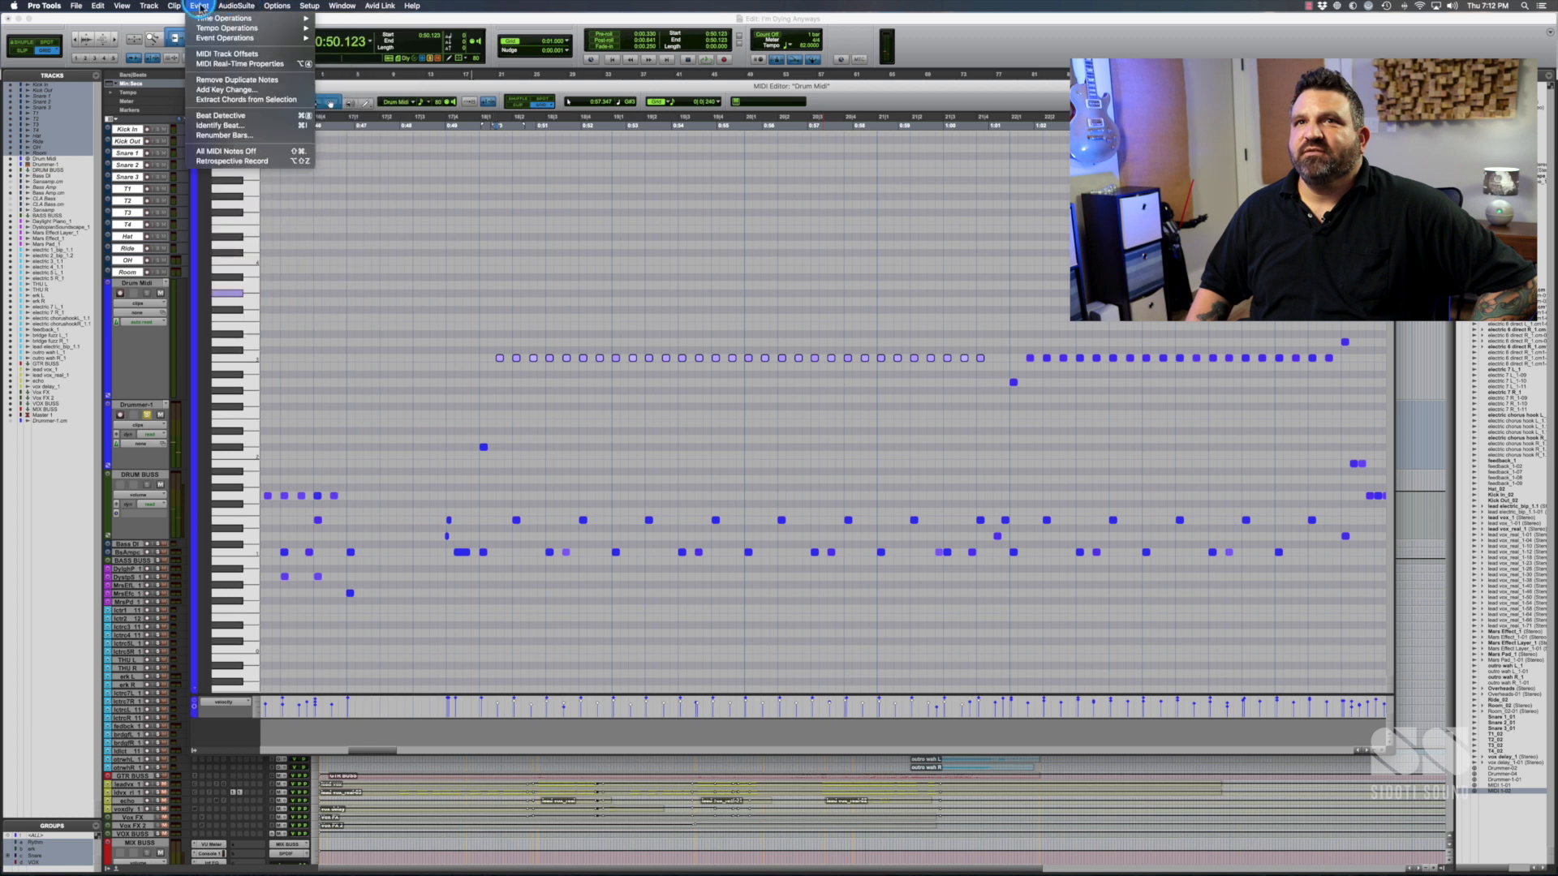
pyautogui.moveTo(244, 38)
pyautogui.click(386, 74)
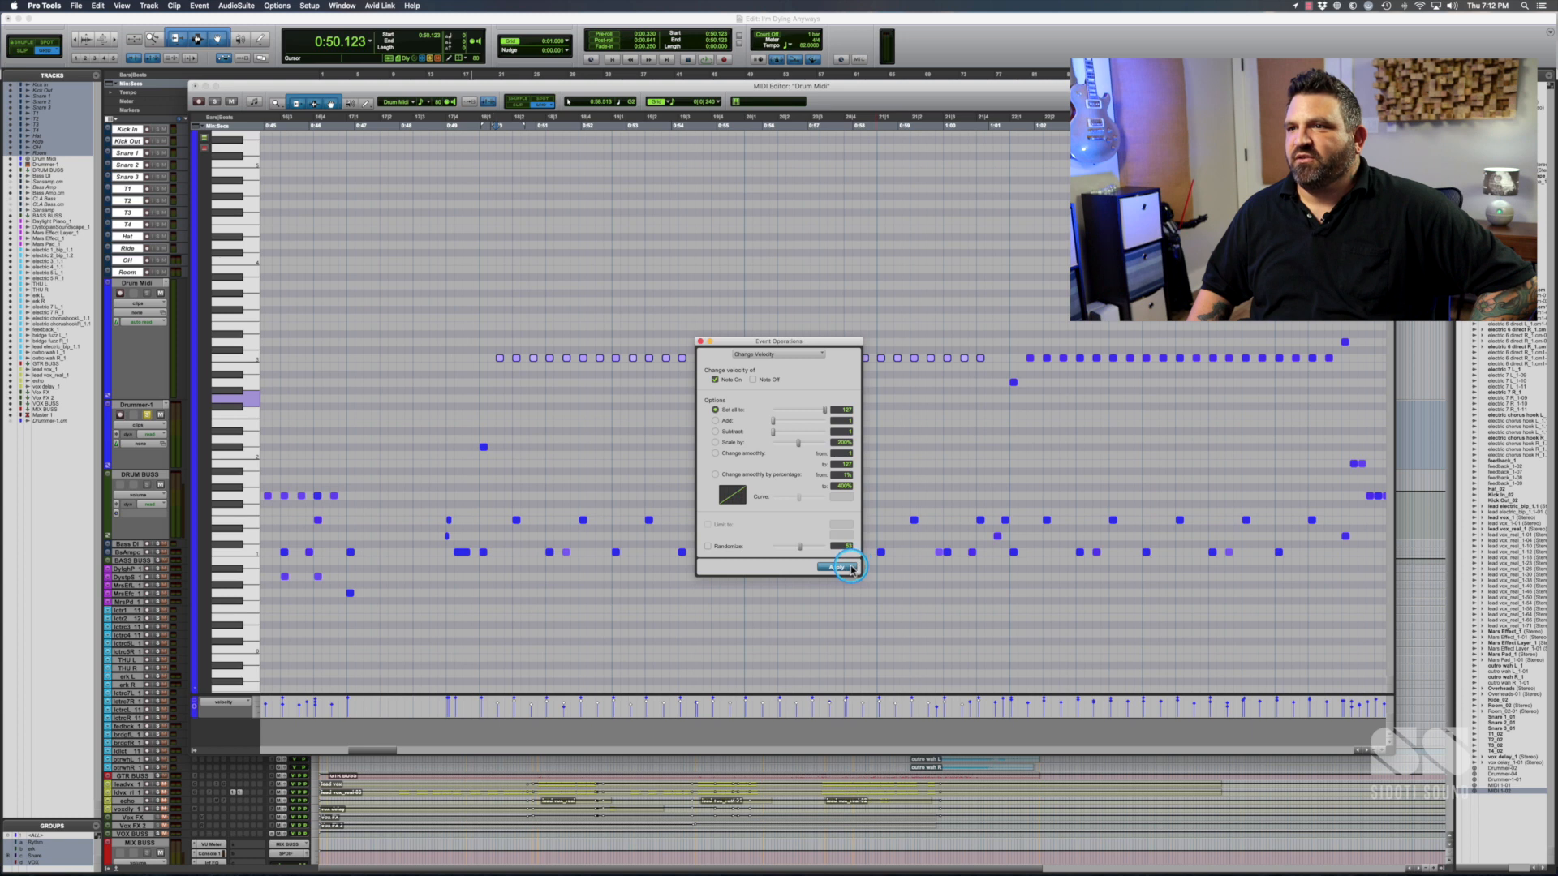
pyautogui.click(456, 321)
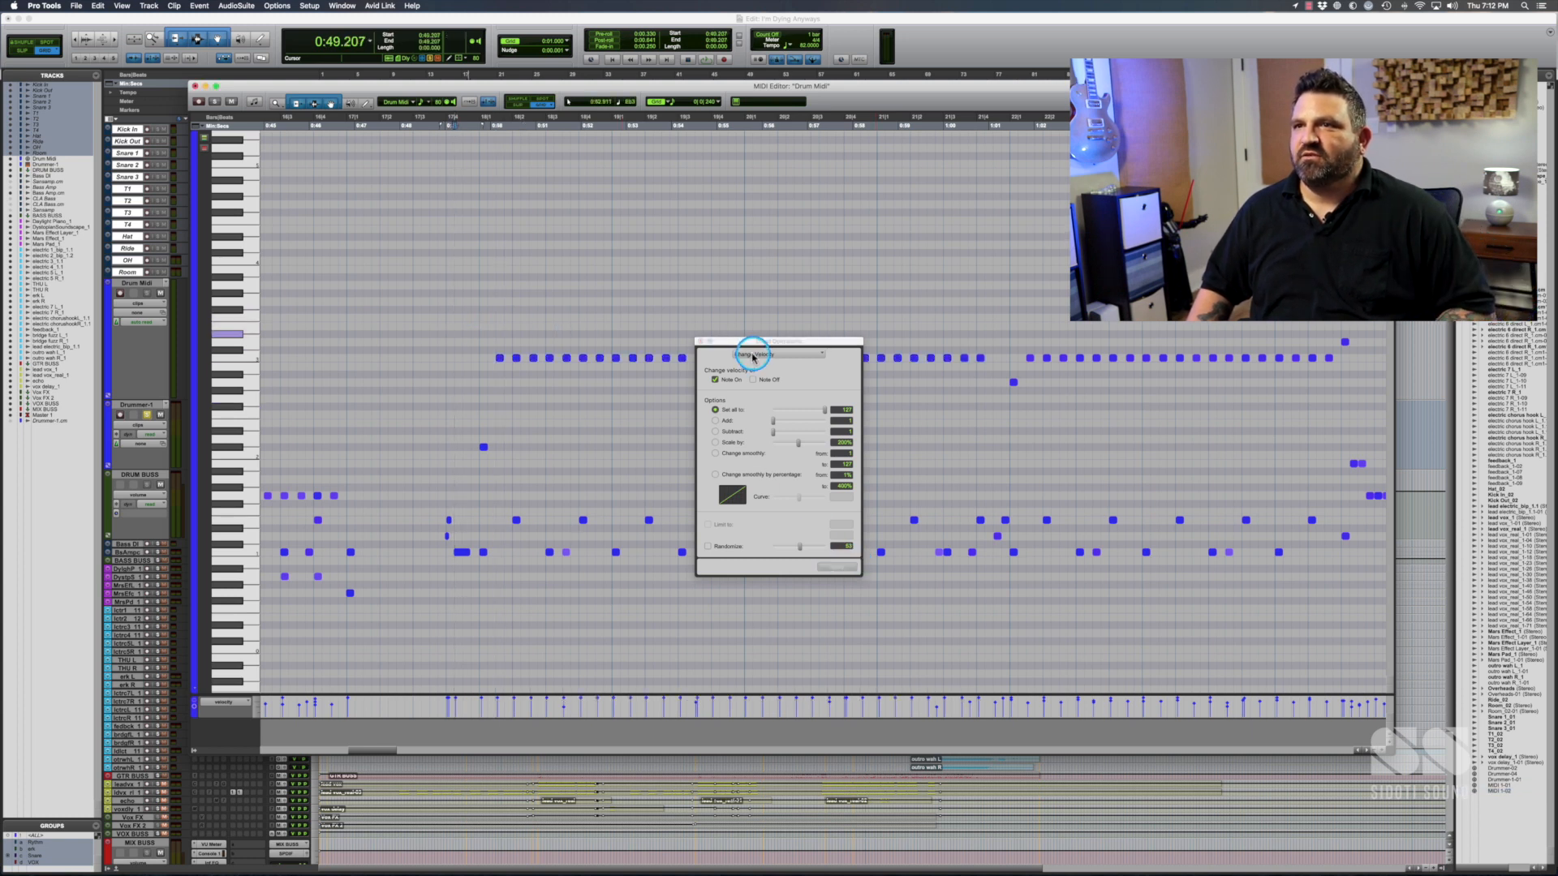
pyautogui.moveTo(704, 349); pyautogui.dragTo(1412, 46)
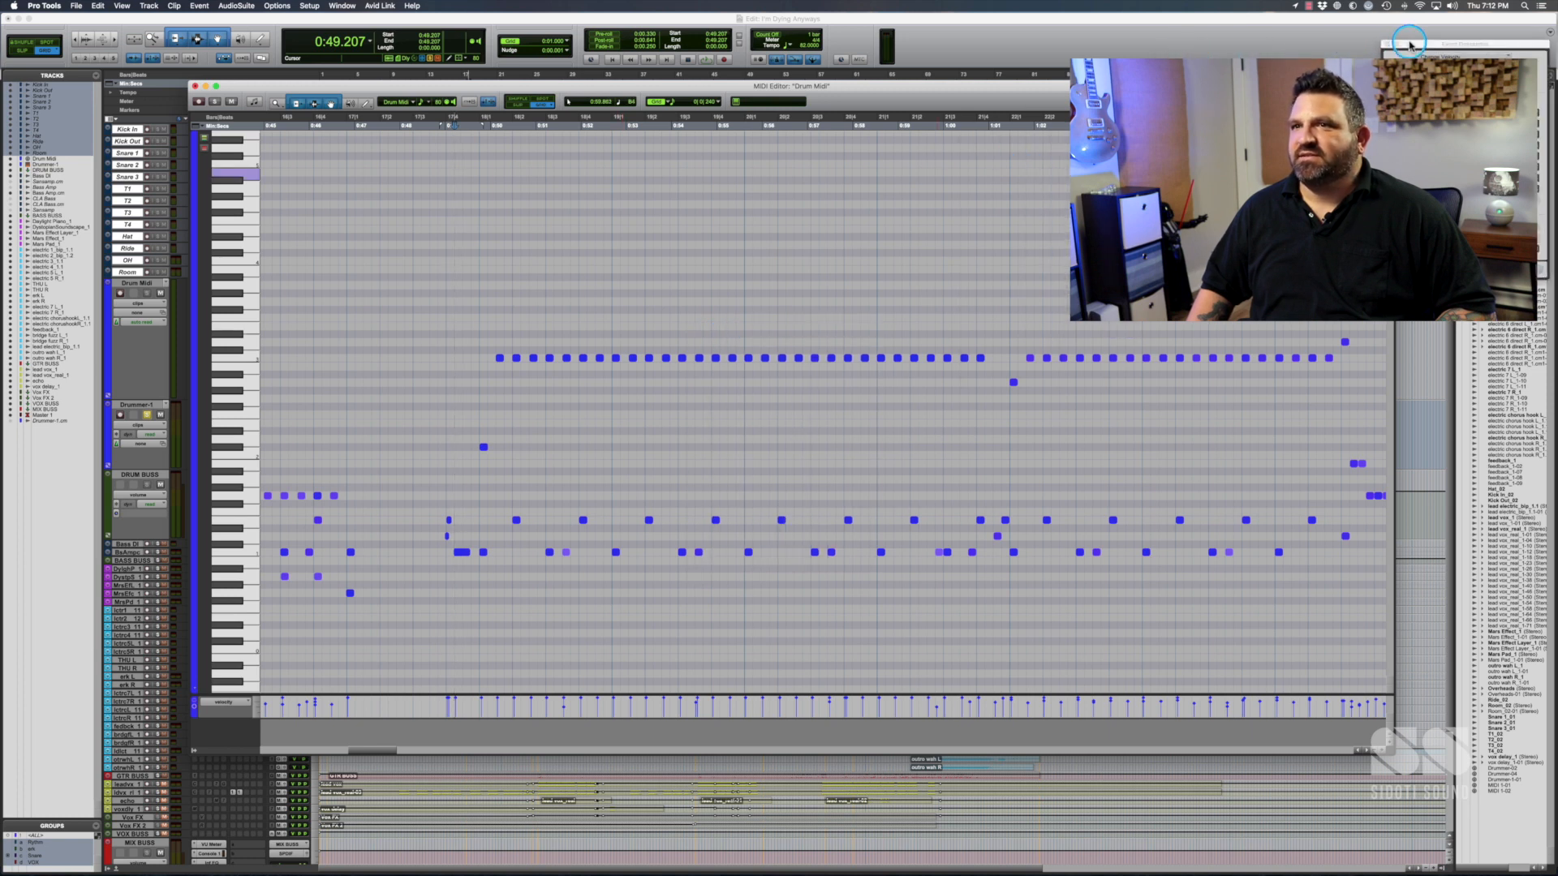
# - Play the soloed drums from 0:49.939 to hear the note run at uniform velocity, and stop playback
pyautogui.click(491, 300)
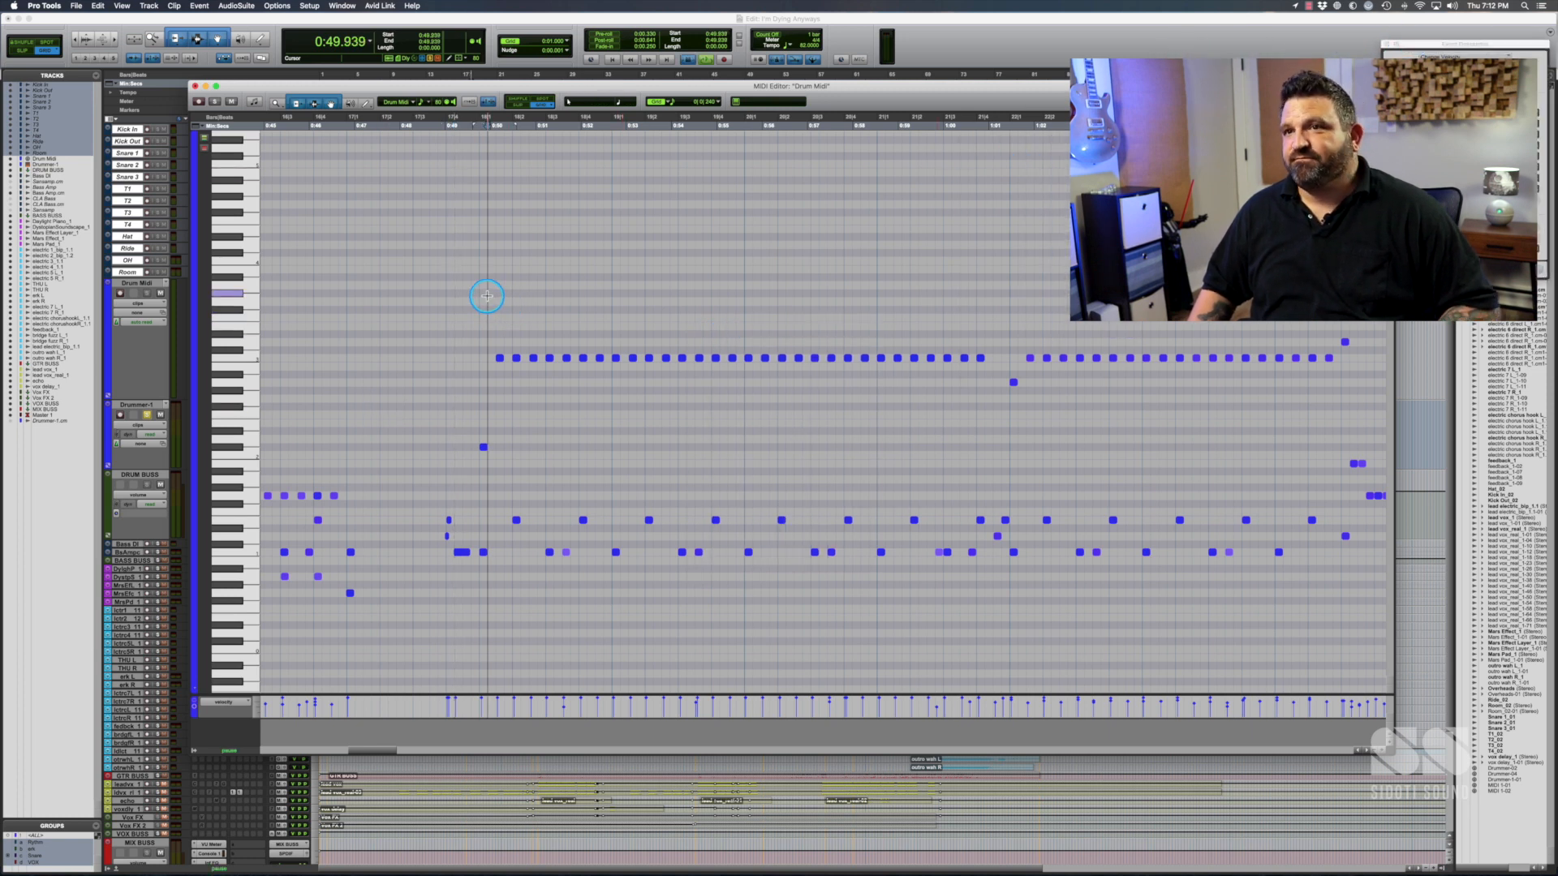
pyautogui.press('space')
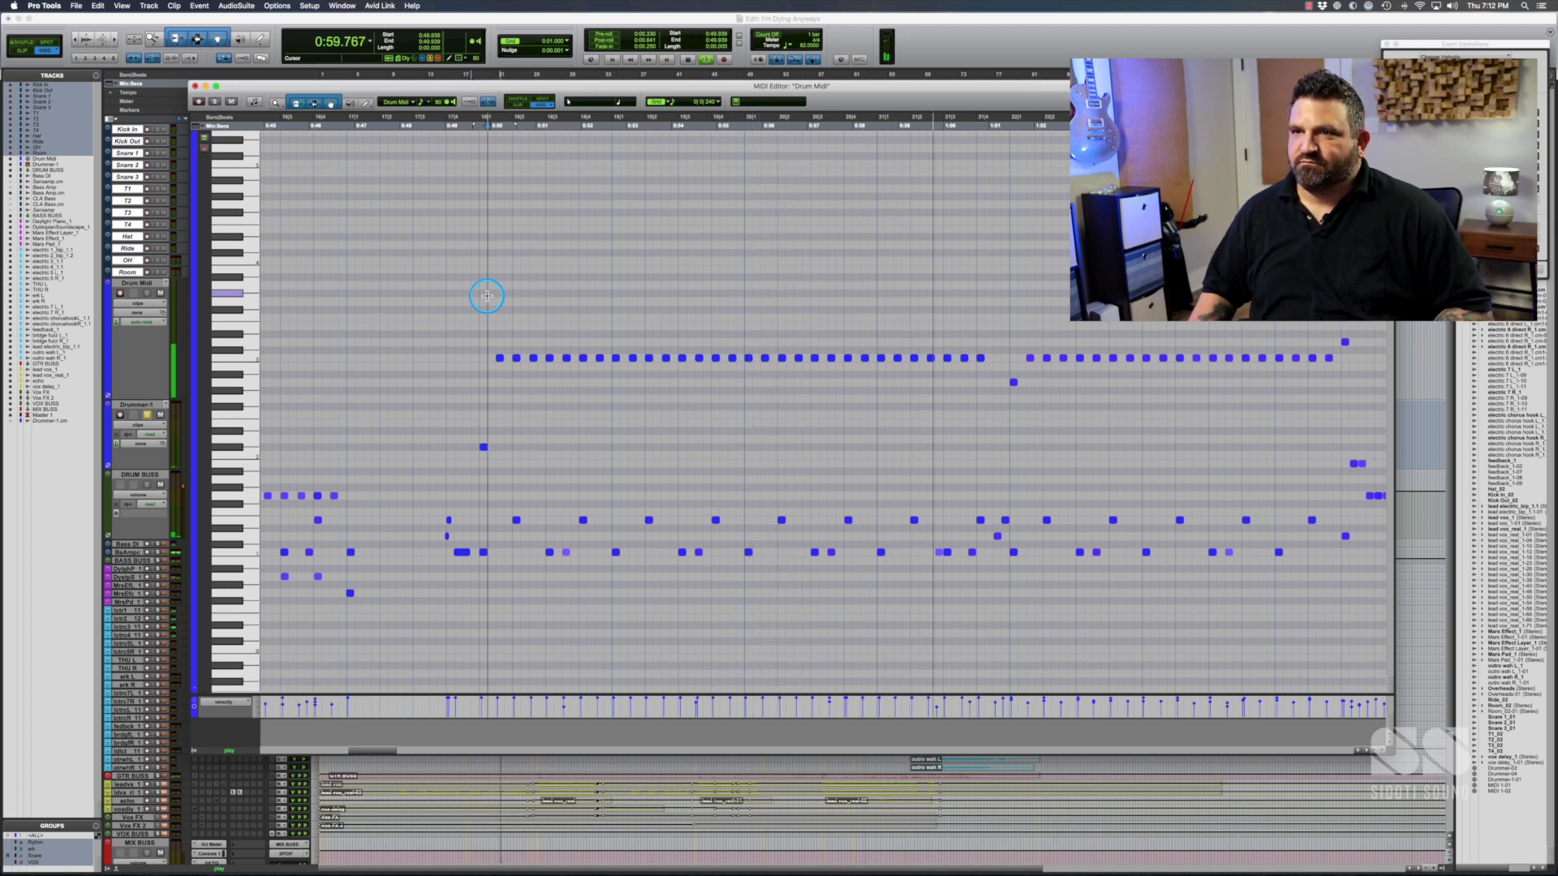
pyautogui.press('space')
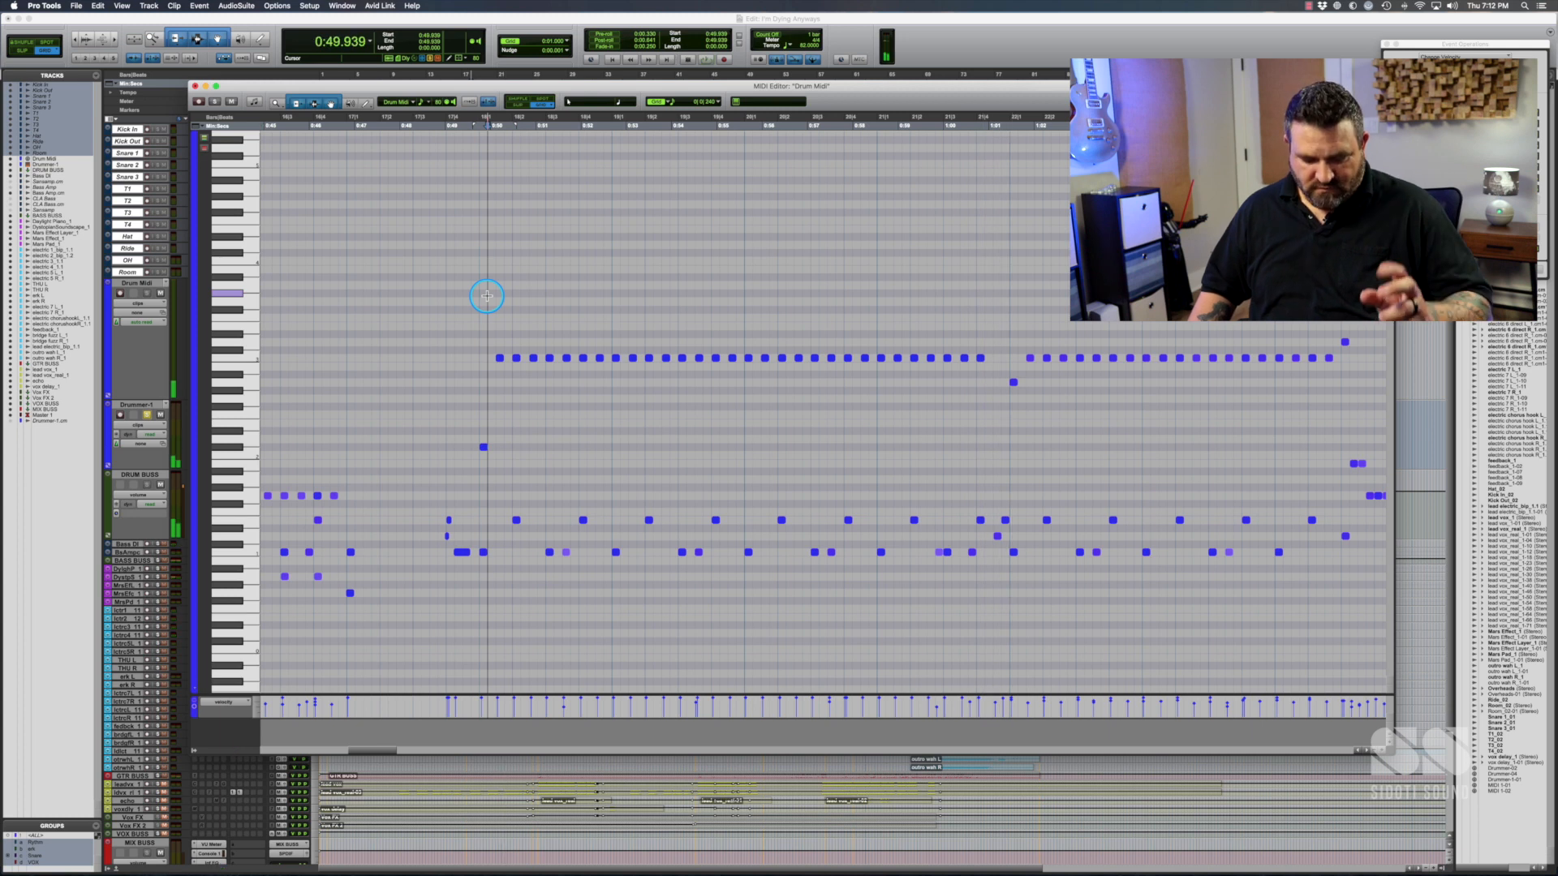
# - Undo the last velocity change and play the same section from 0:49.573 for comparison
pyautogui.press('super+z')
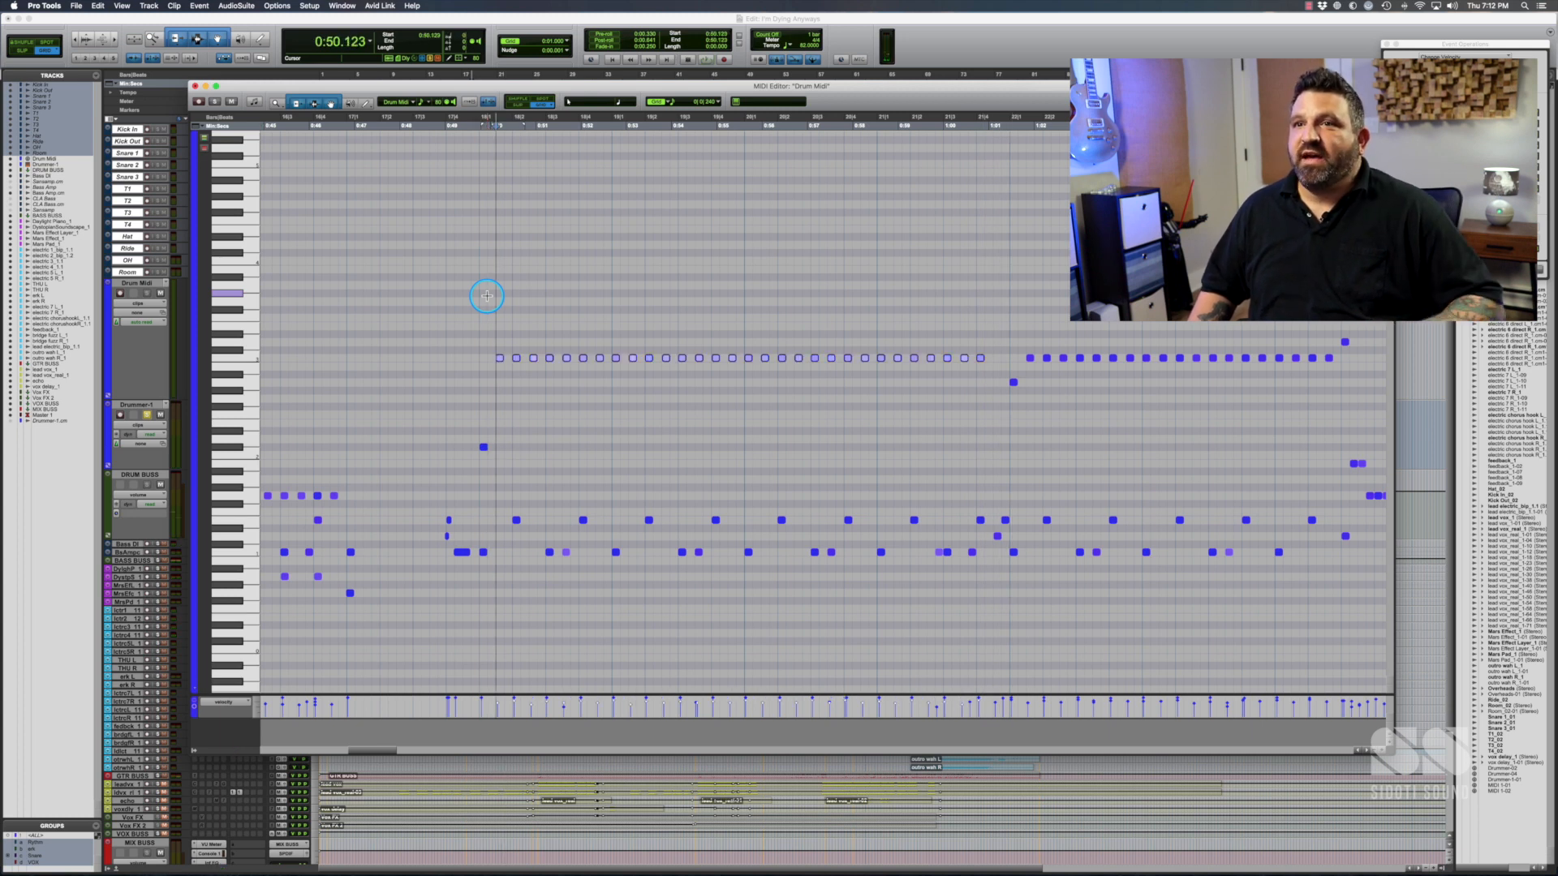
pyautogui.click(469, 300)
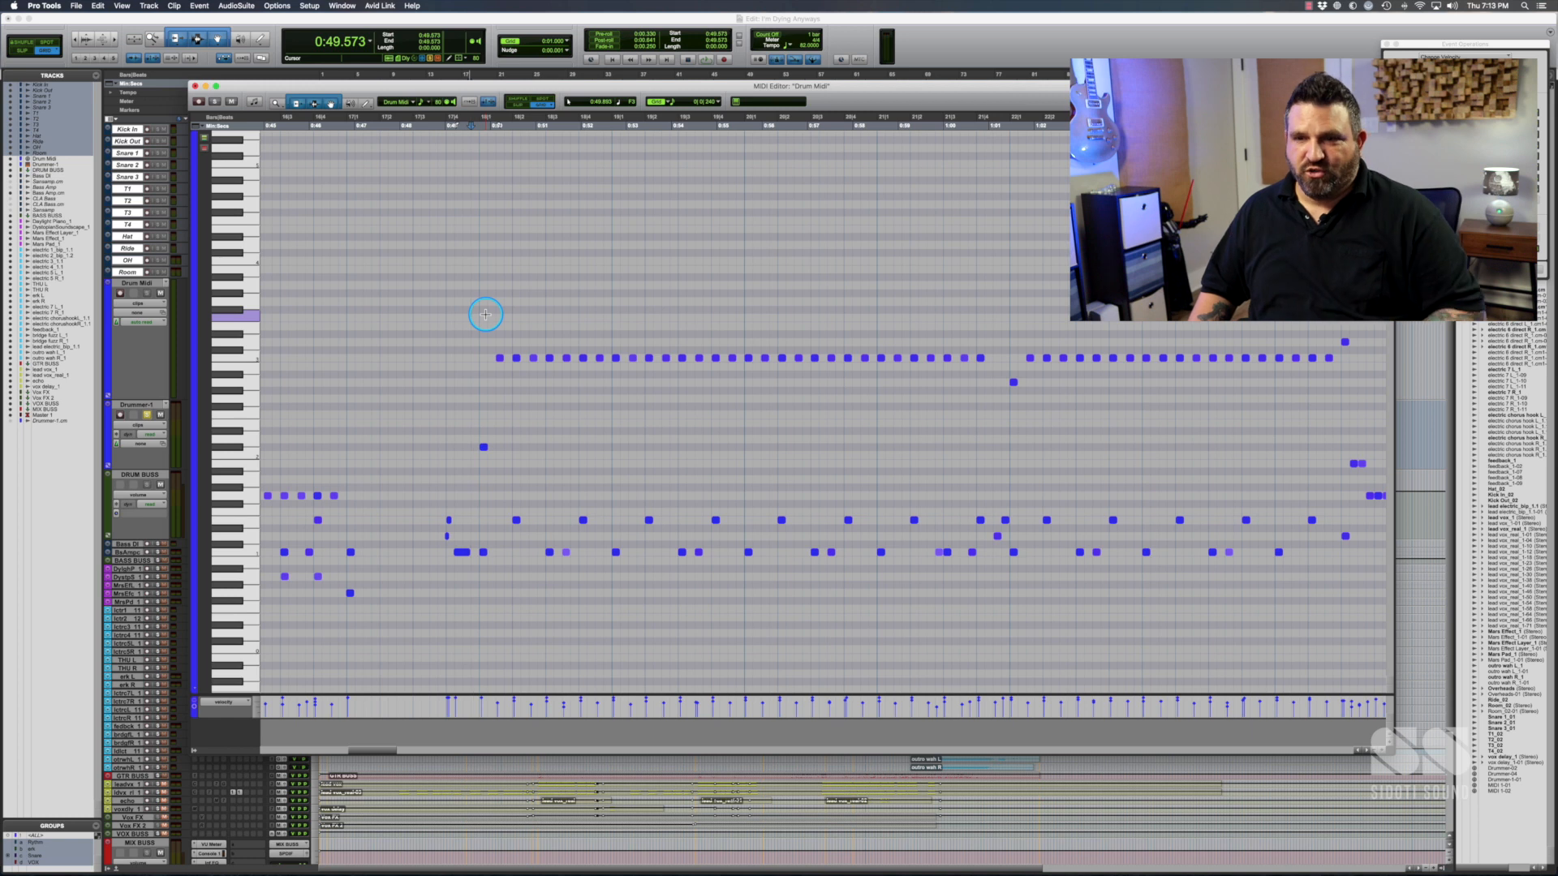
pyautogui.press('space')
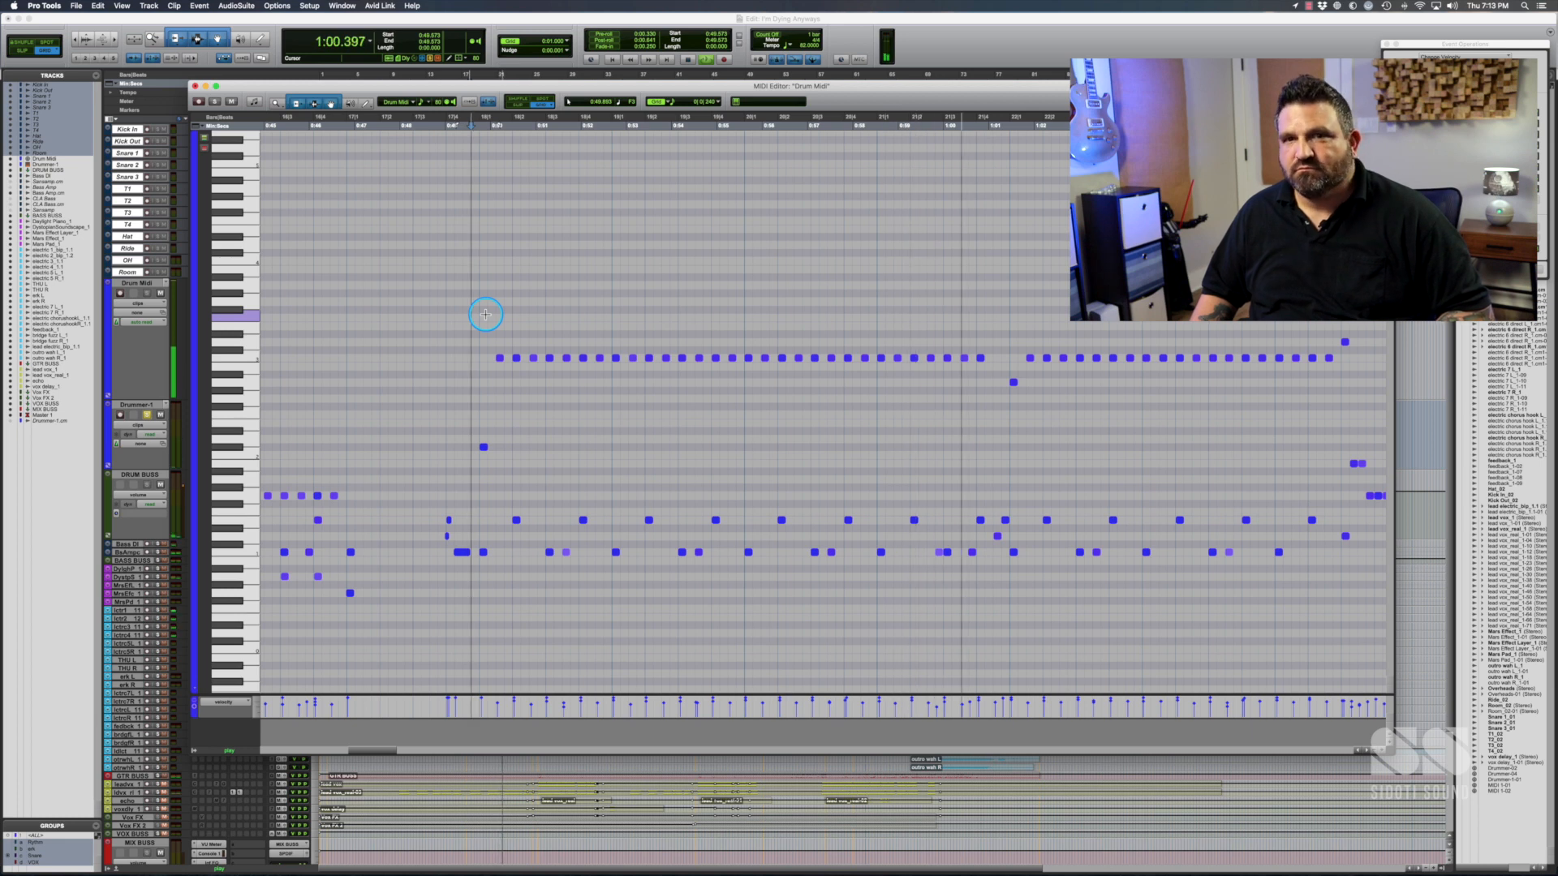
pyautogui.press('space')
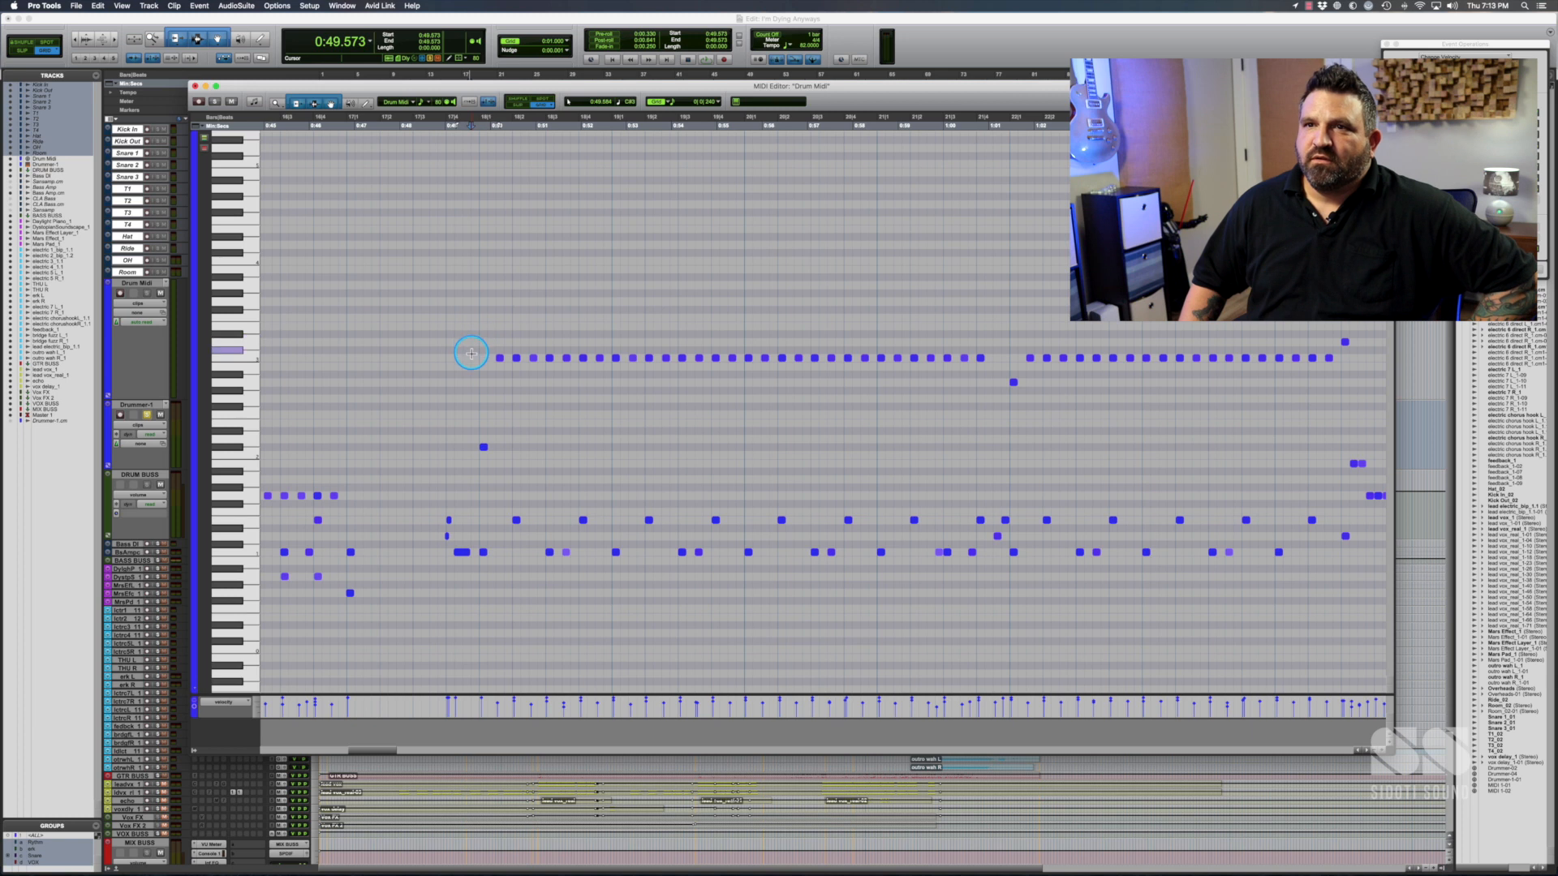
pyautogui.press('space')
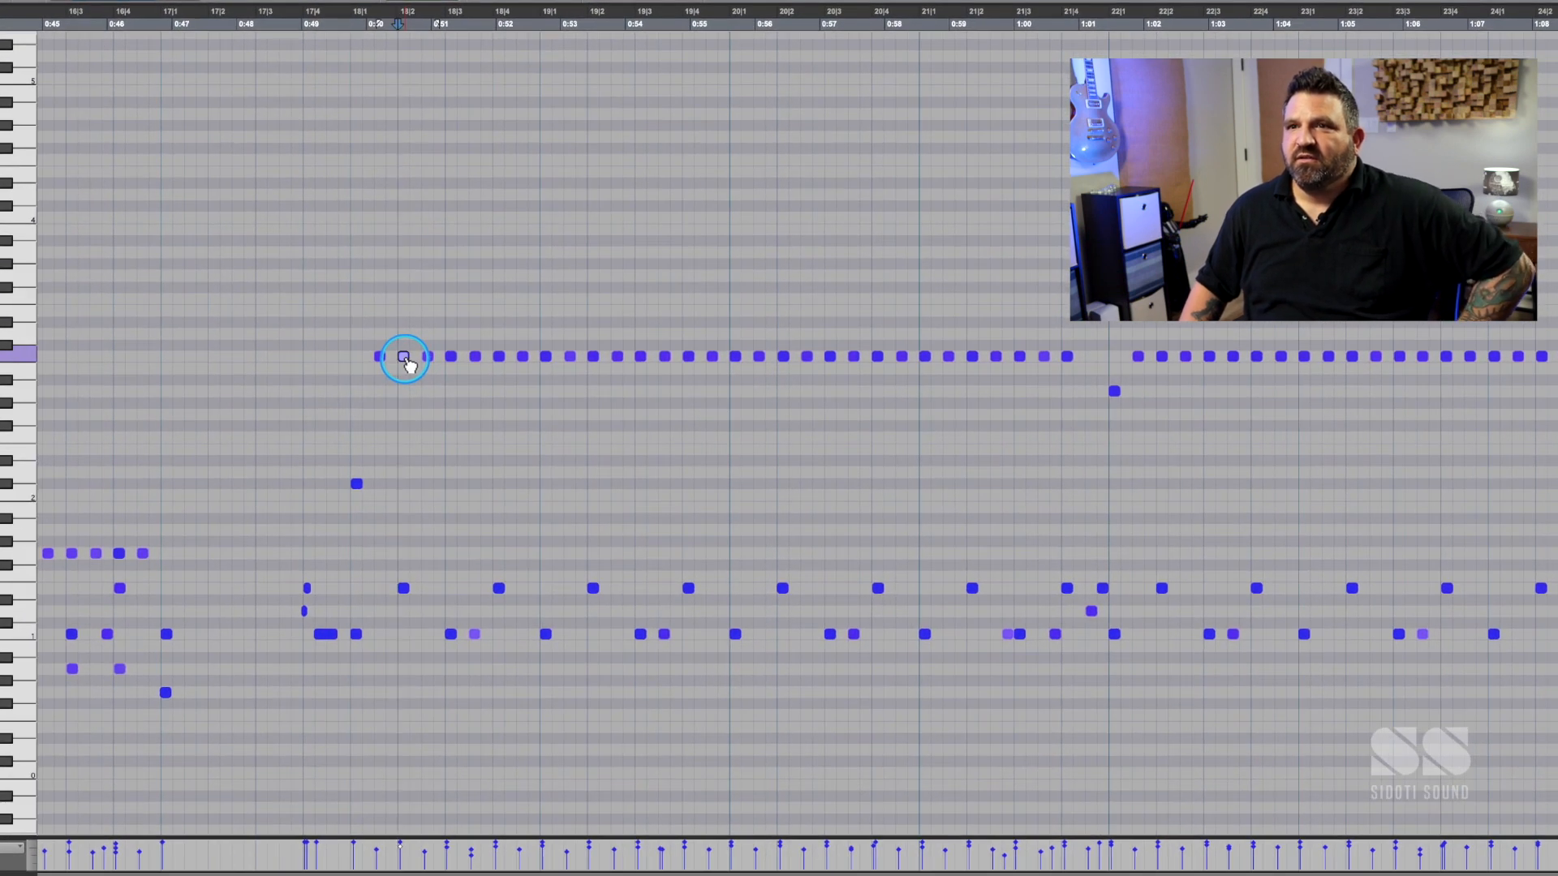
# - Pick individual notes along the steady high run to compare the velocities of the on-beat and off-beat hits
pyautogui.click(428, 357)
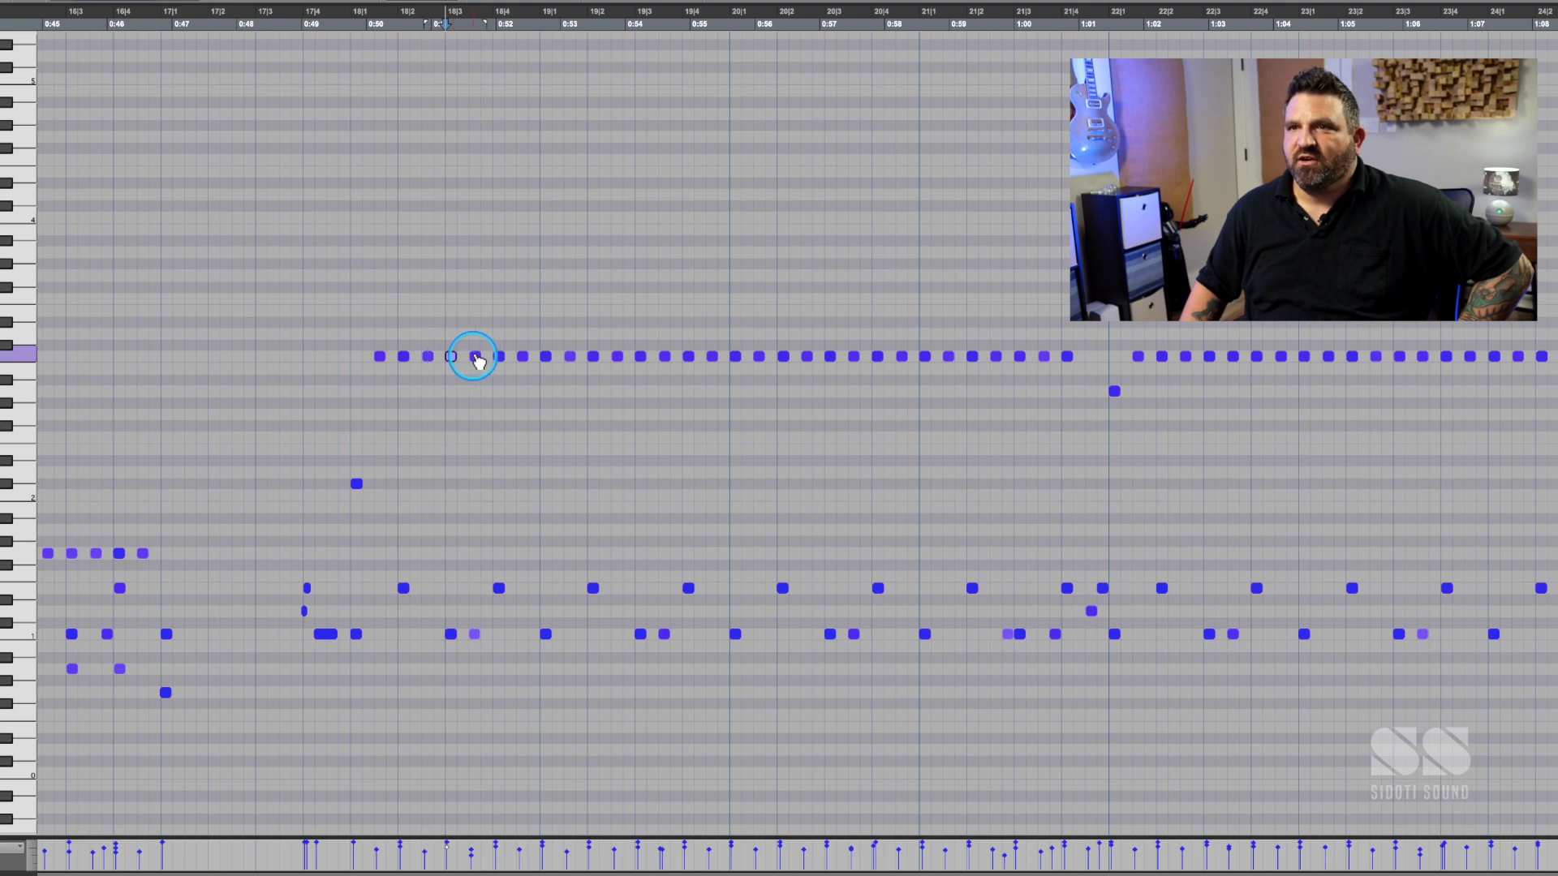
pyautogui.click(477, 358)
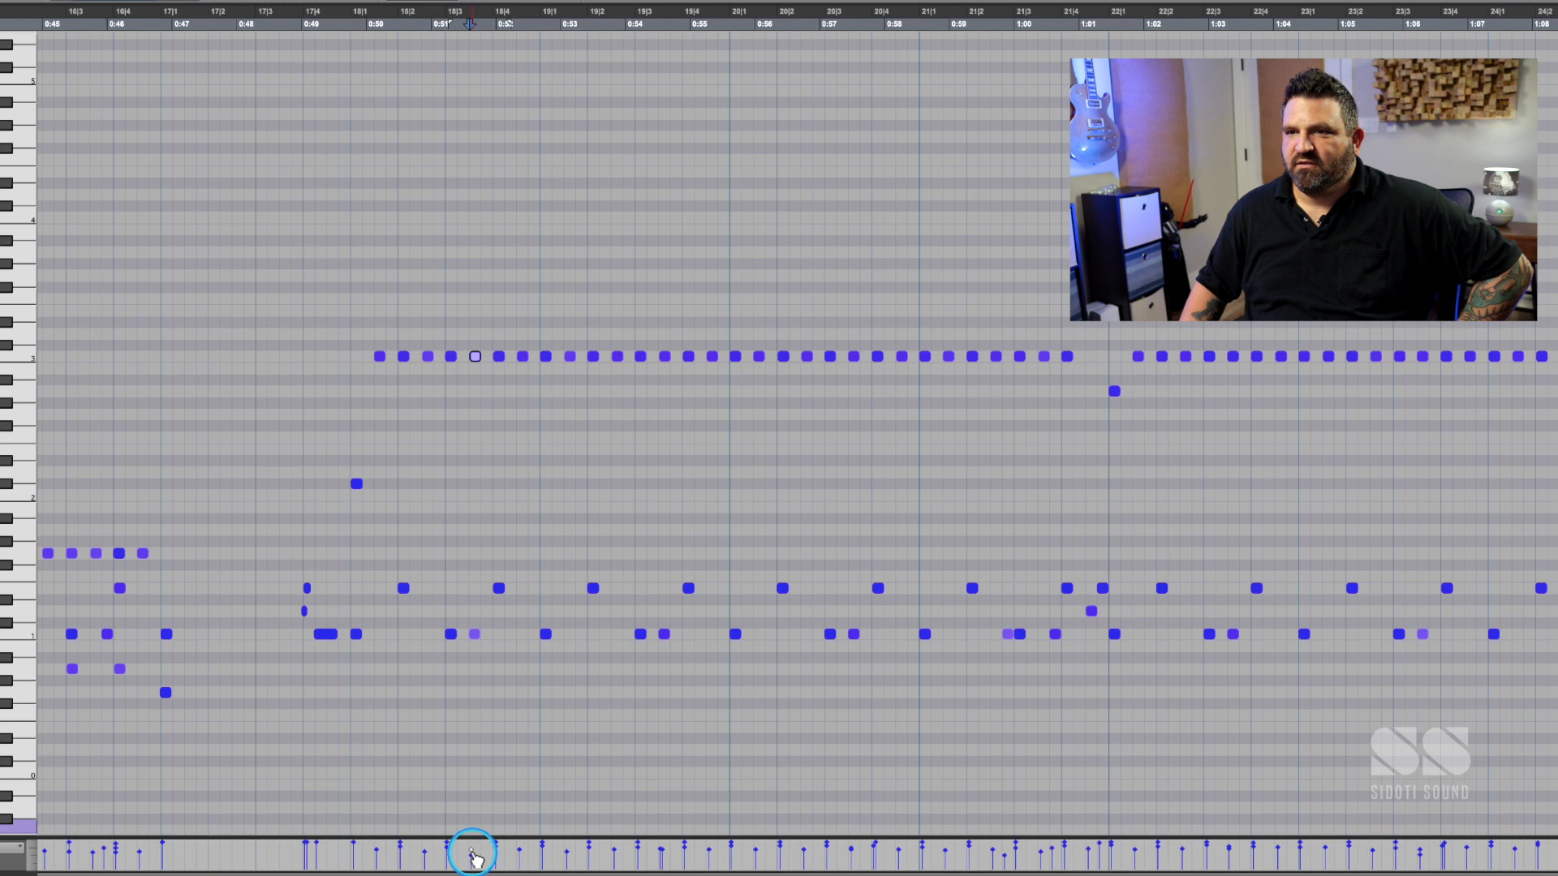
pyautogui.click(520, 359)
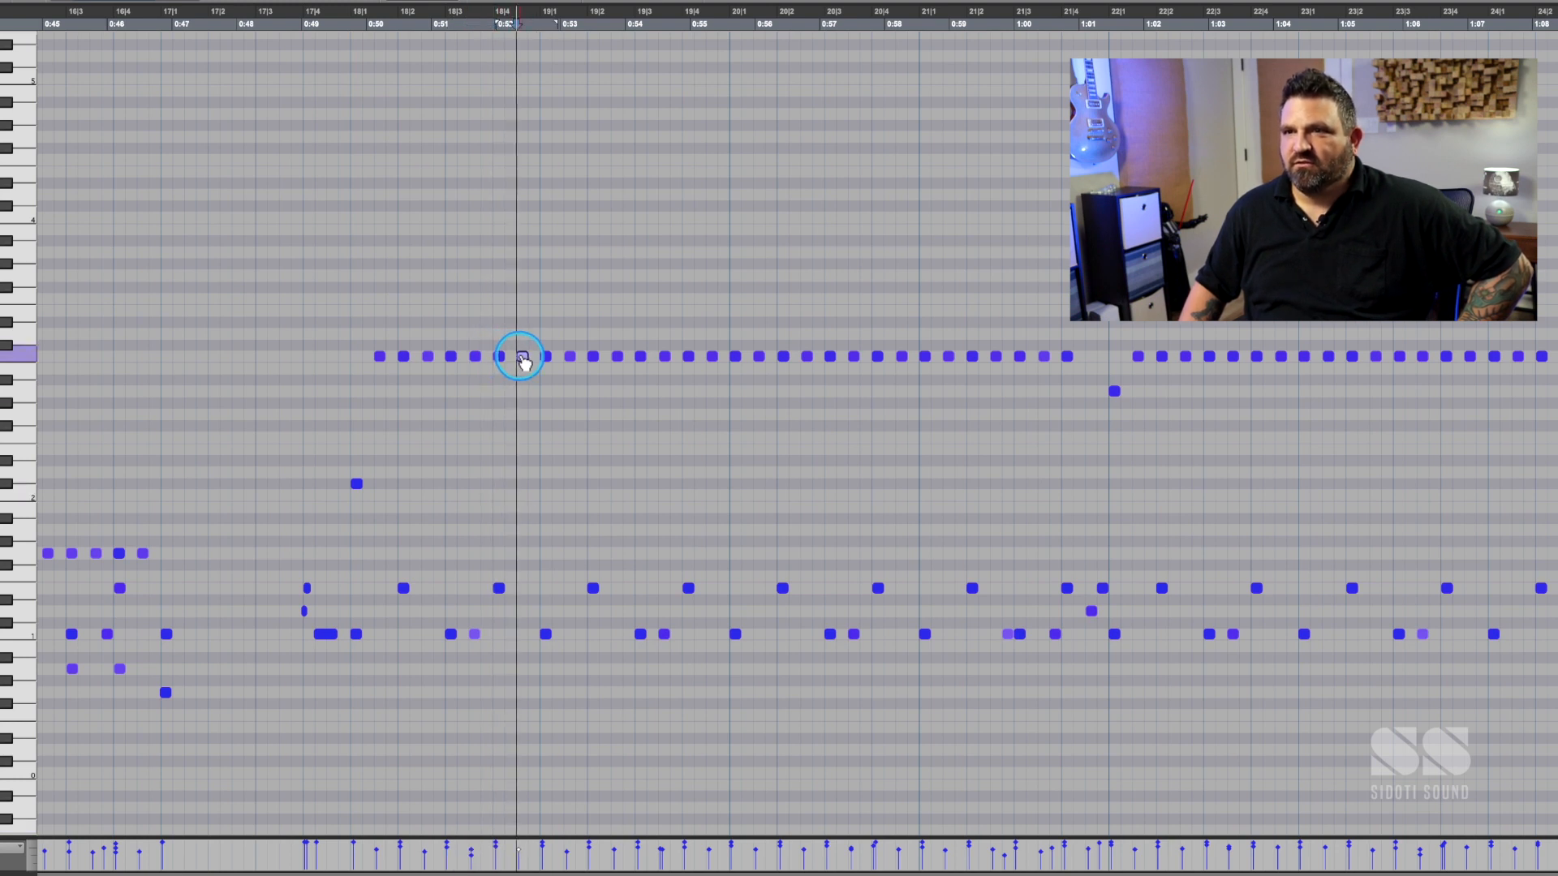
pyautogui.click(546, 360)
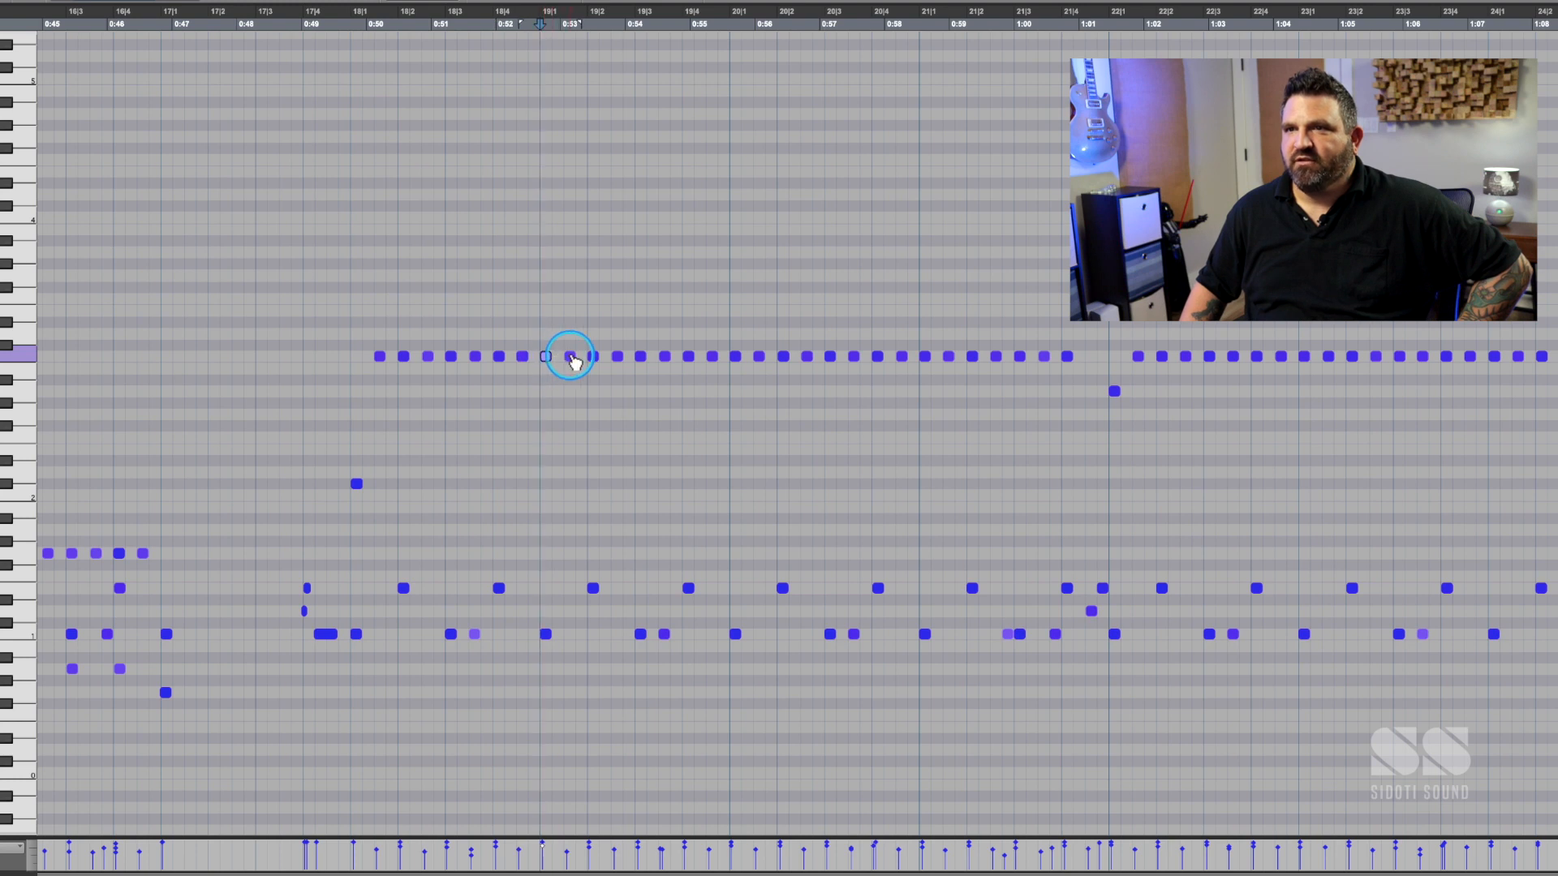
pyautogui.click(570, 360)
pyautogui.click(597, 359)
pyautogui.click(620, 360)
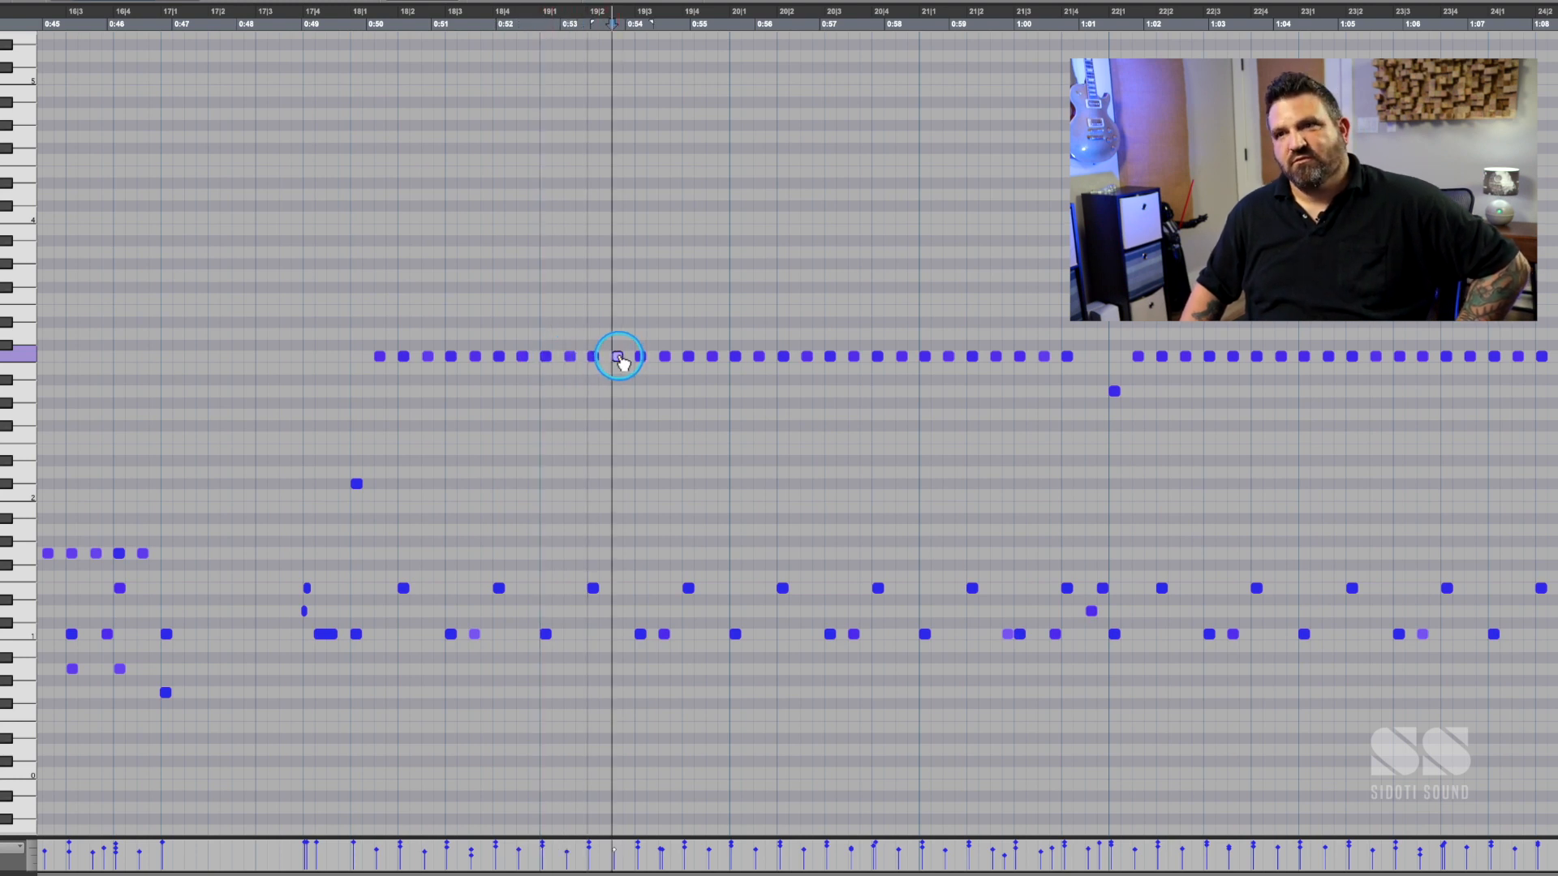
pyautogui.click(665, 361)
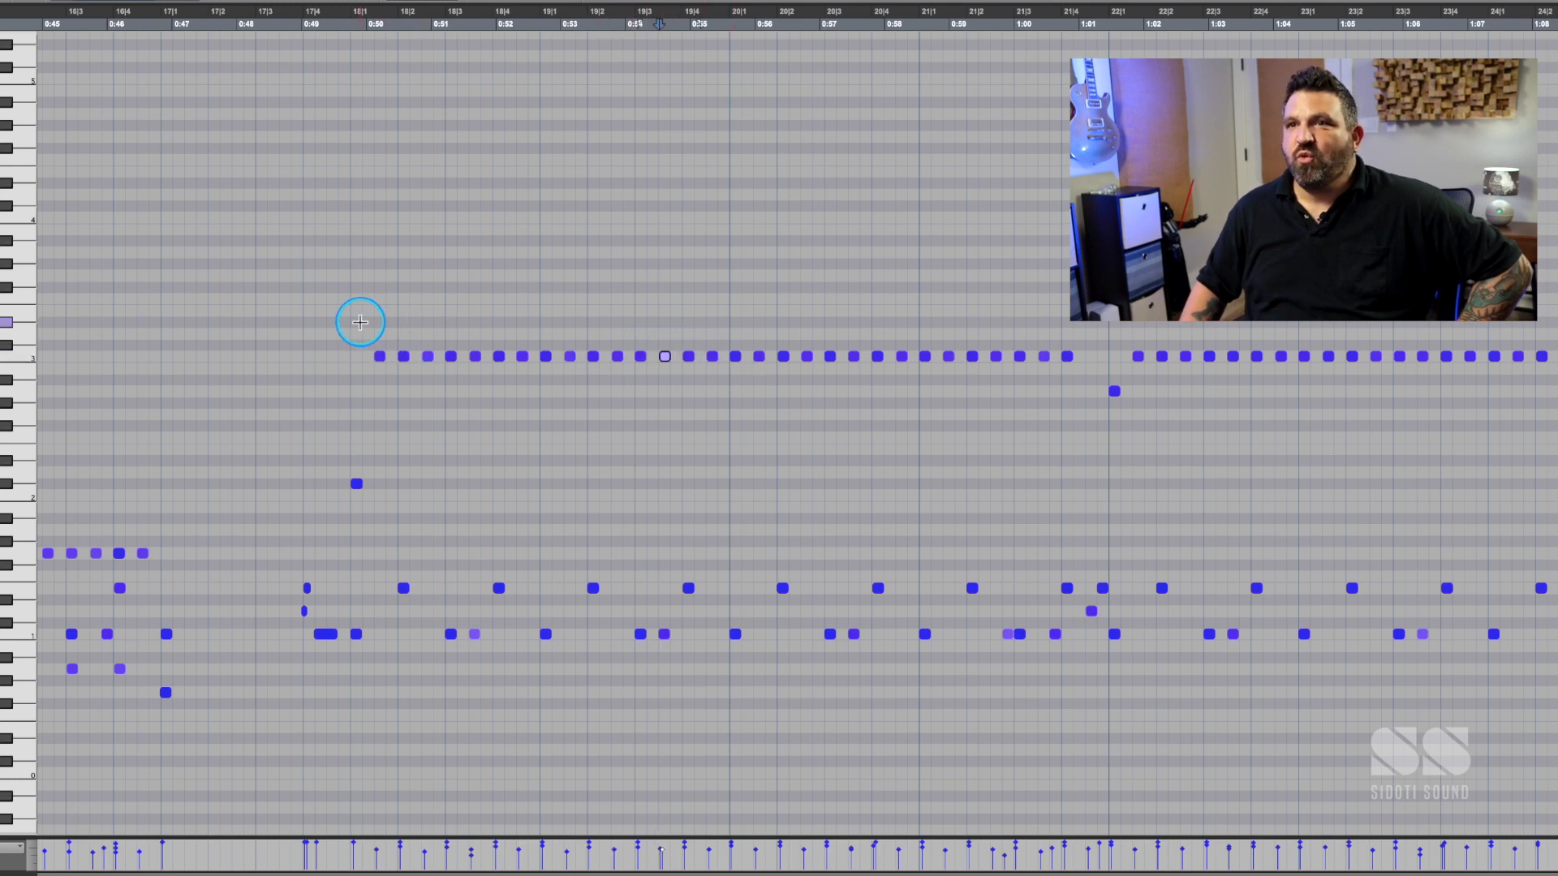
# - Select four alternate on-beat notes near the start of the steady high run, beginning with its second note
pyautogui.click(404, 358)
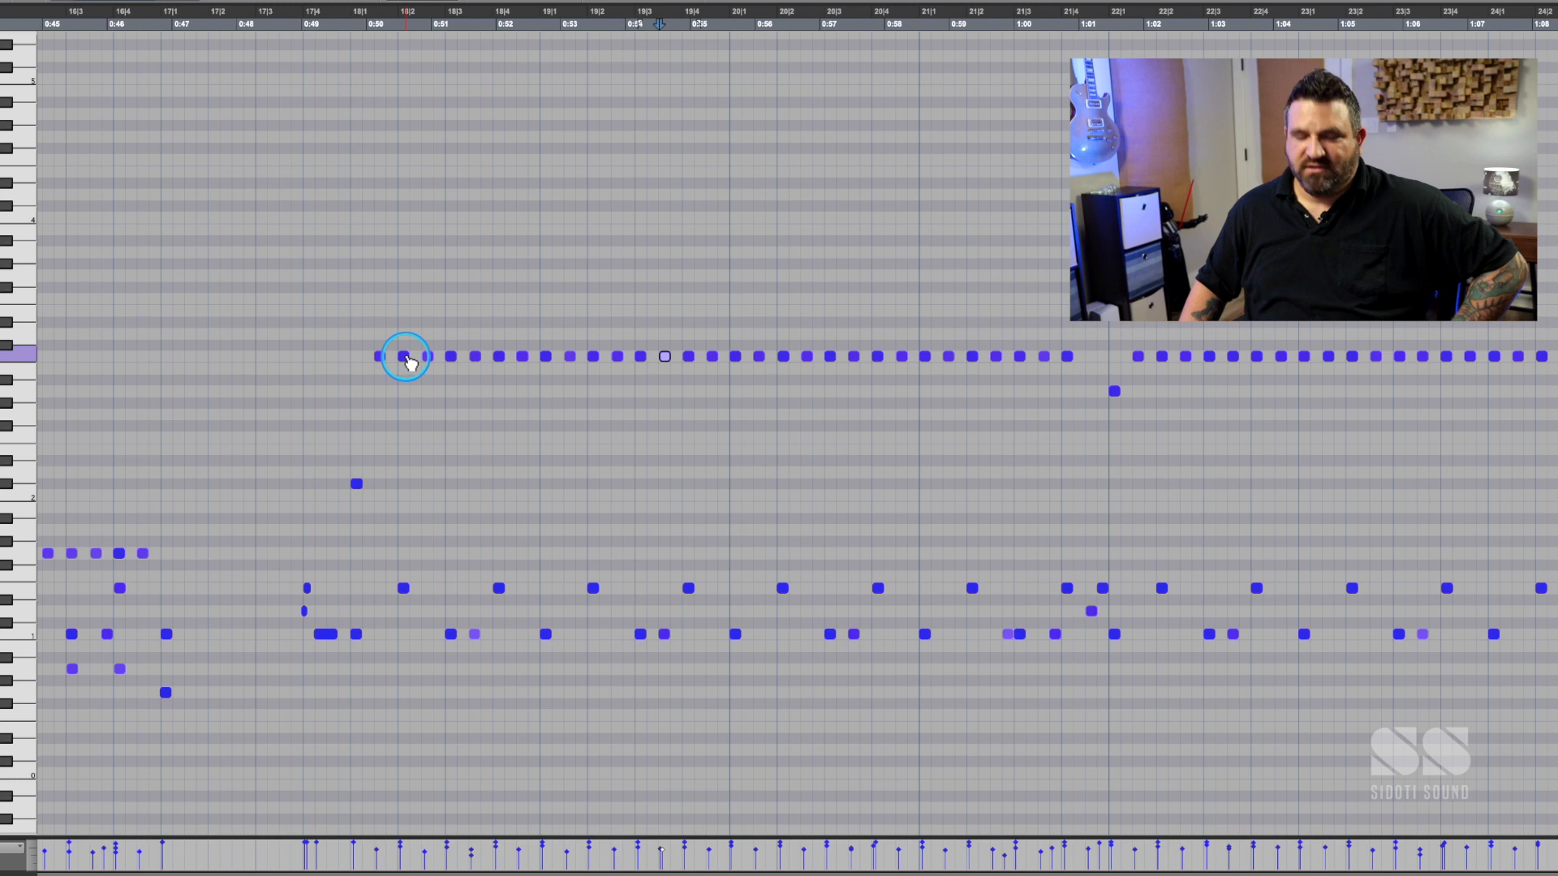
pyautogui.keyDown('shift'); pyautogui.click(452, 357); pyautogui.keyUp('shift')
pyautogui.keyDown('shift'); pyautogui.click(499, 357); pyautogui.keyUp('shift')
pyautogui.keyDown('shift'); pyautogui.click(546, 357); pyautogui.keyUp('shift')
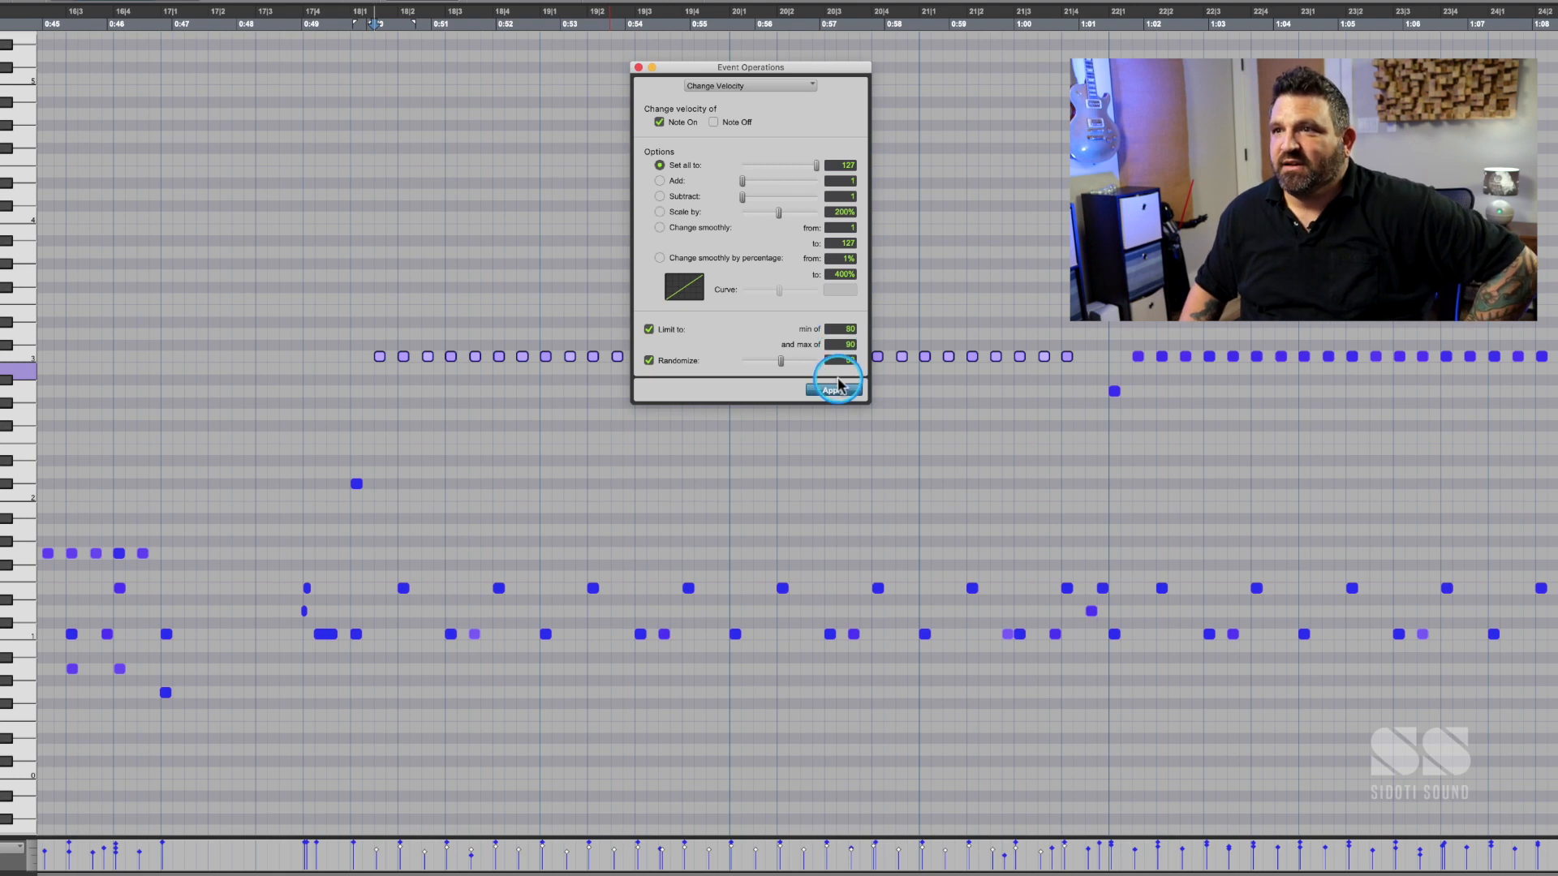
# - Close the Event Operations window and play the drums from just before the steady high run, stopping near its end
pyautogui.click(639, 67)
pyautogui.click(339, 296)
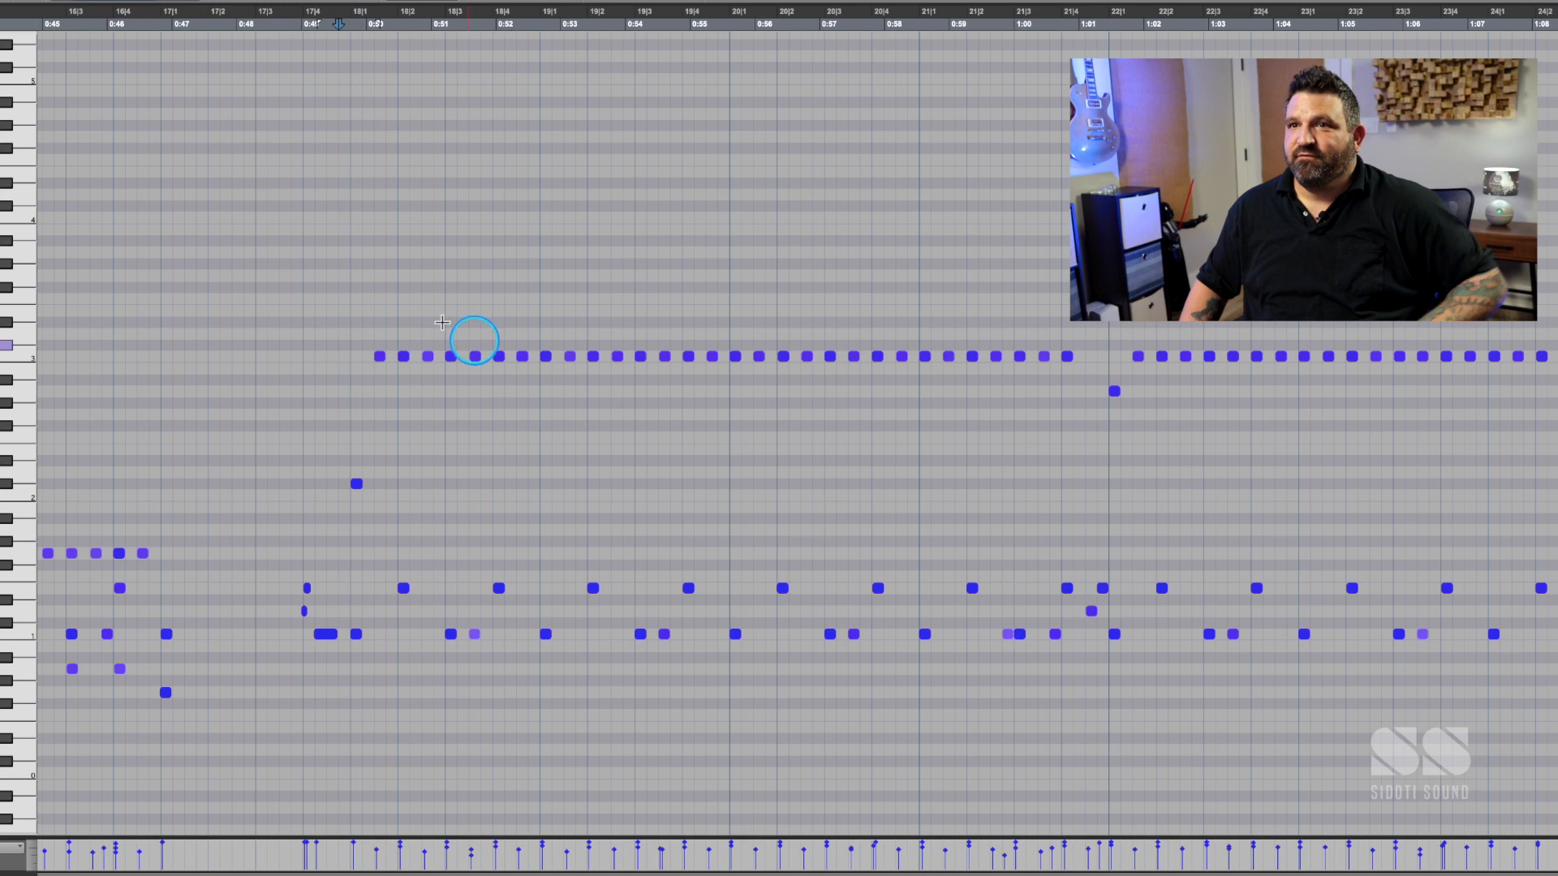
pyautogui.click(372, 288)
pyautogui.press('space')
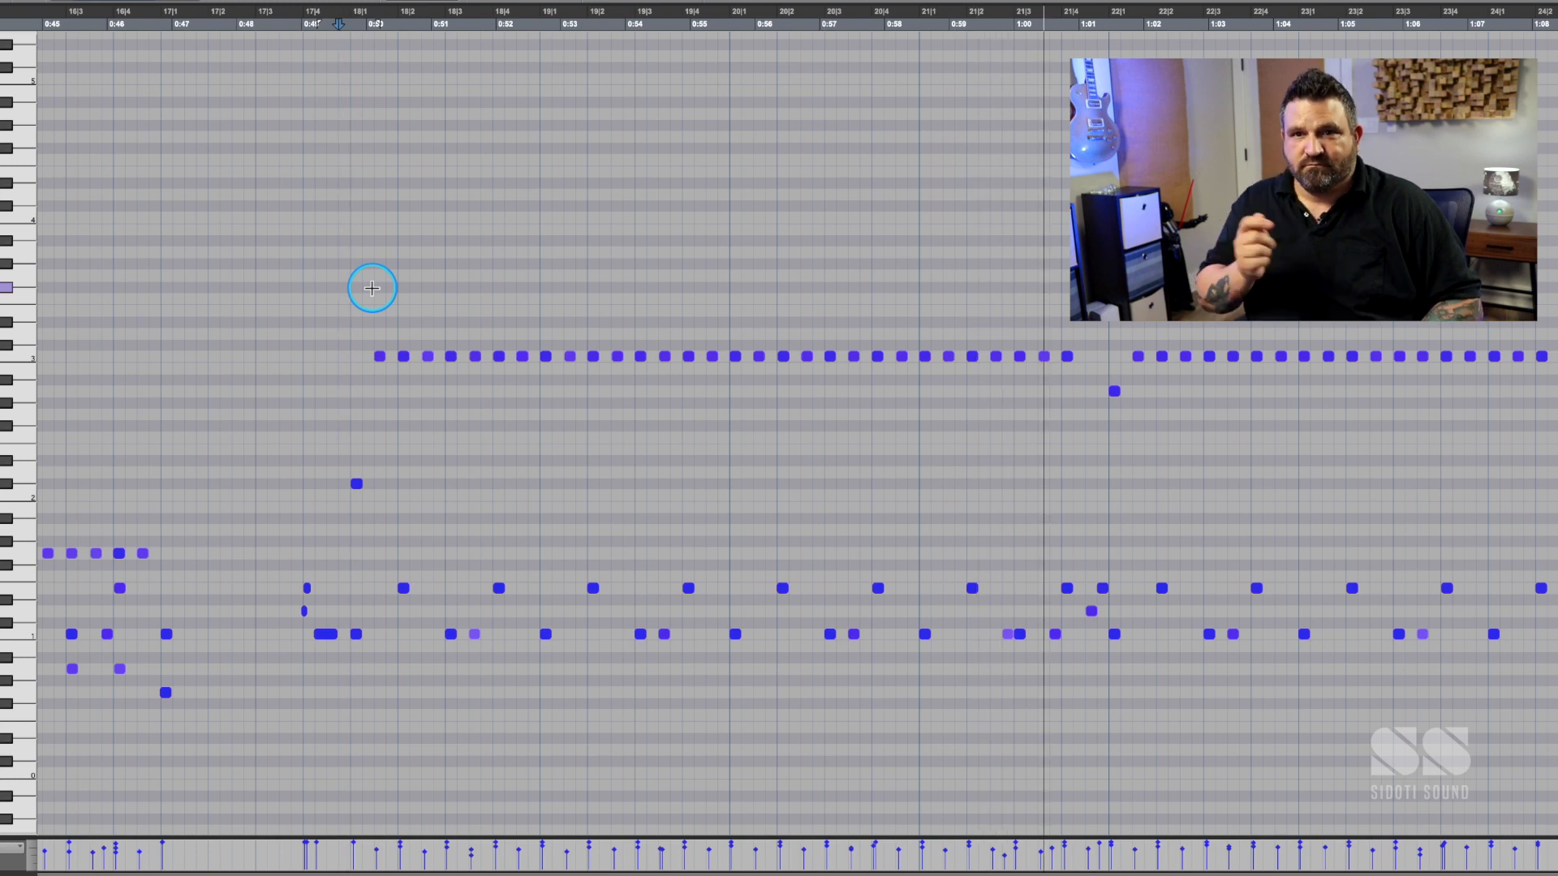
pyautogui.press('space')
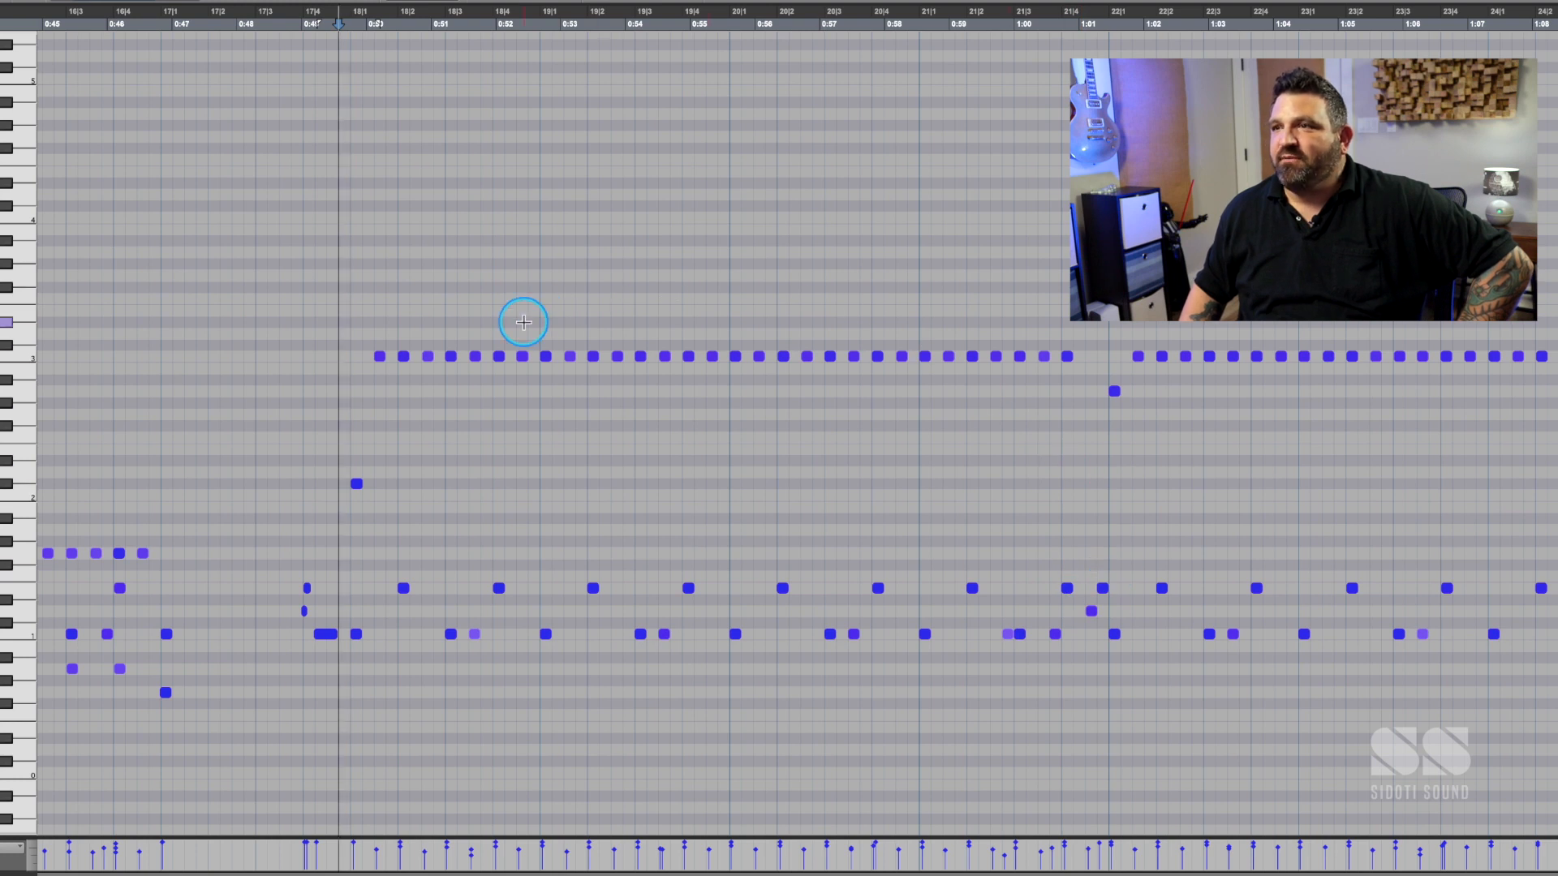
pyautogui.hscroll(5, 1098, 437)
pyautogui.scroll(2, 1098, 437)
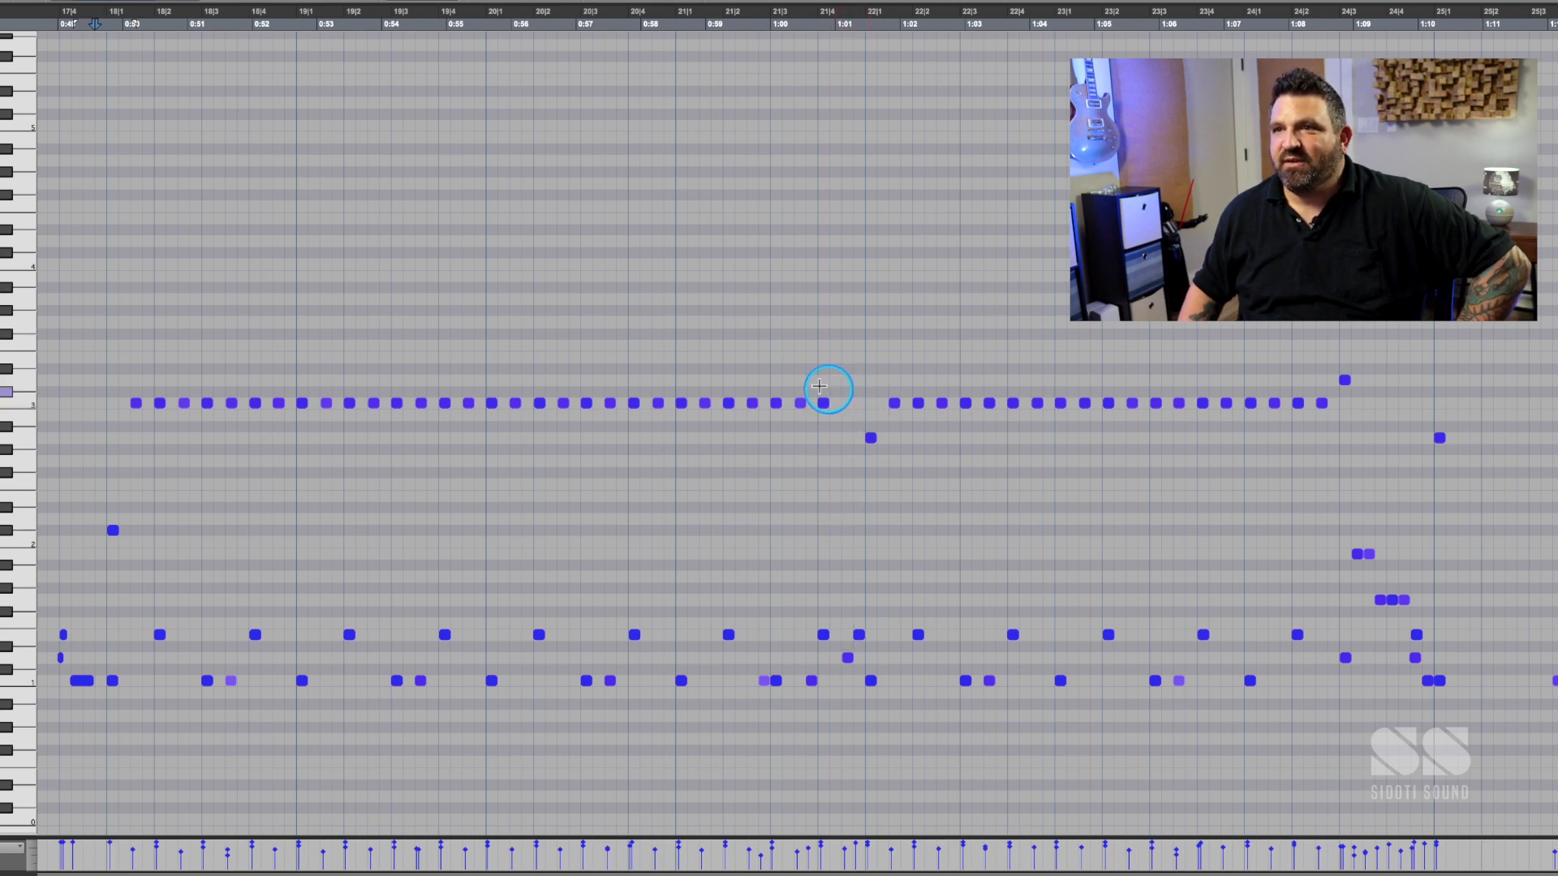
# - Play the drums from the start of bar 18 through the steady high run, stopping before bar 22
pyautogui.click(105, 341)
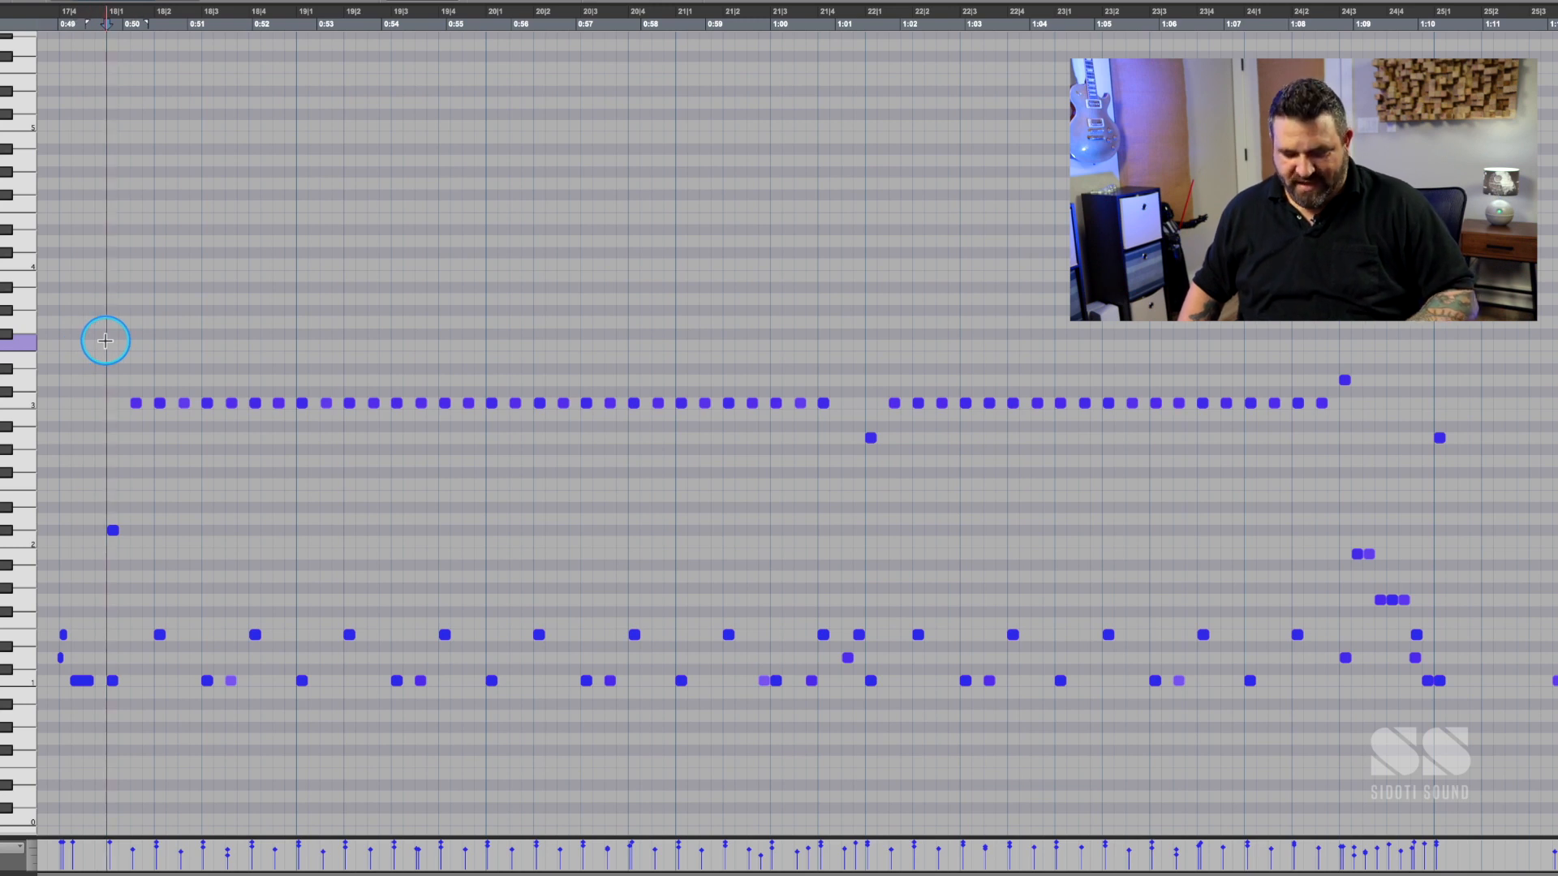
pyautogui.press('space')
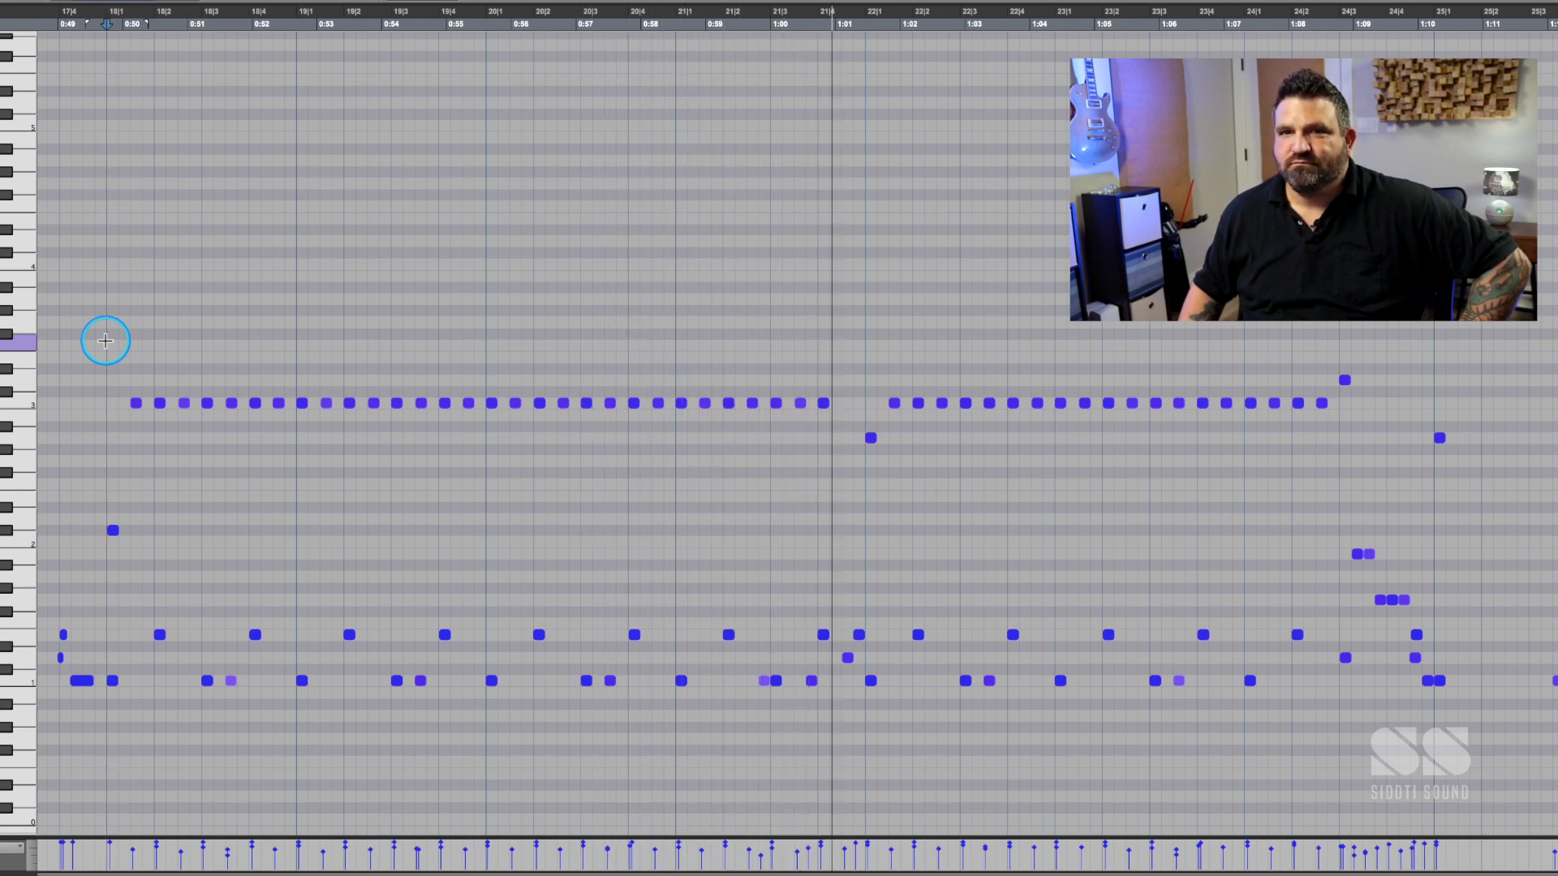
pyautogui.press('space')
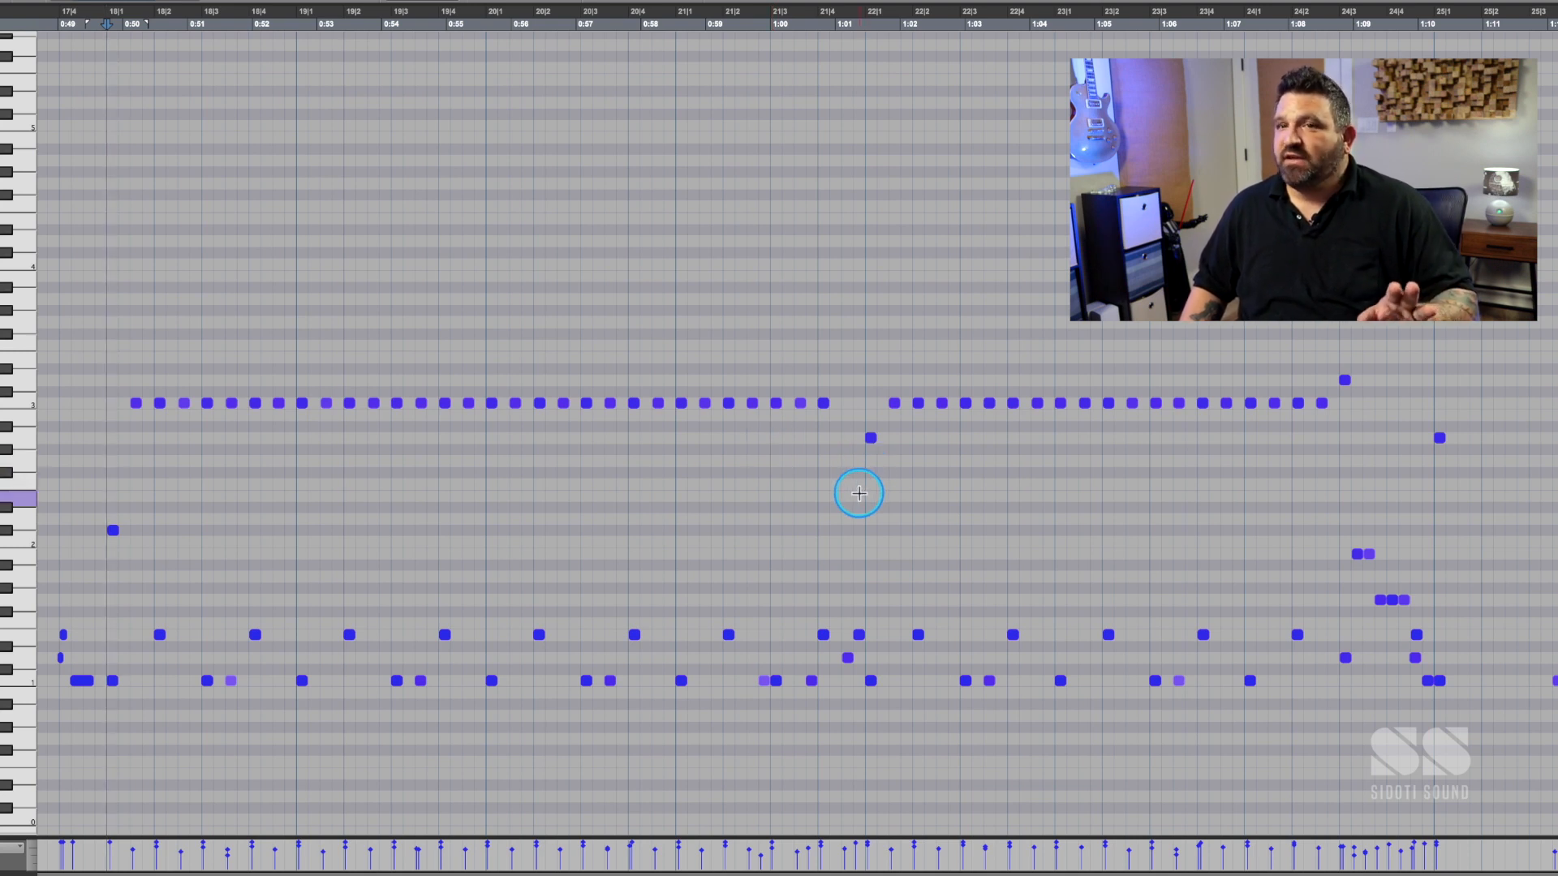
# - Play the section from 49|3 to hear the fill and groove that follow, stopping in bar 54
pyautogui.hscroll(10, 859, 493)
pyautogui.hscroll(10, 859, 493)
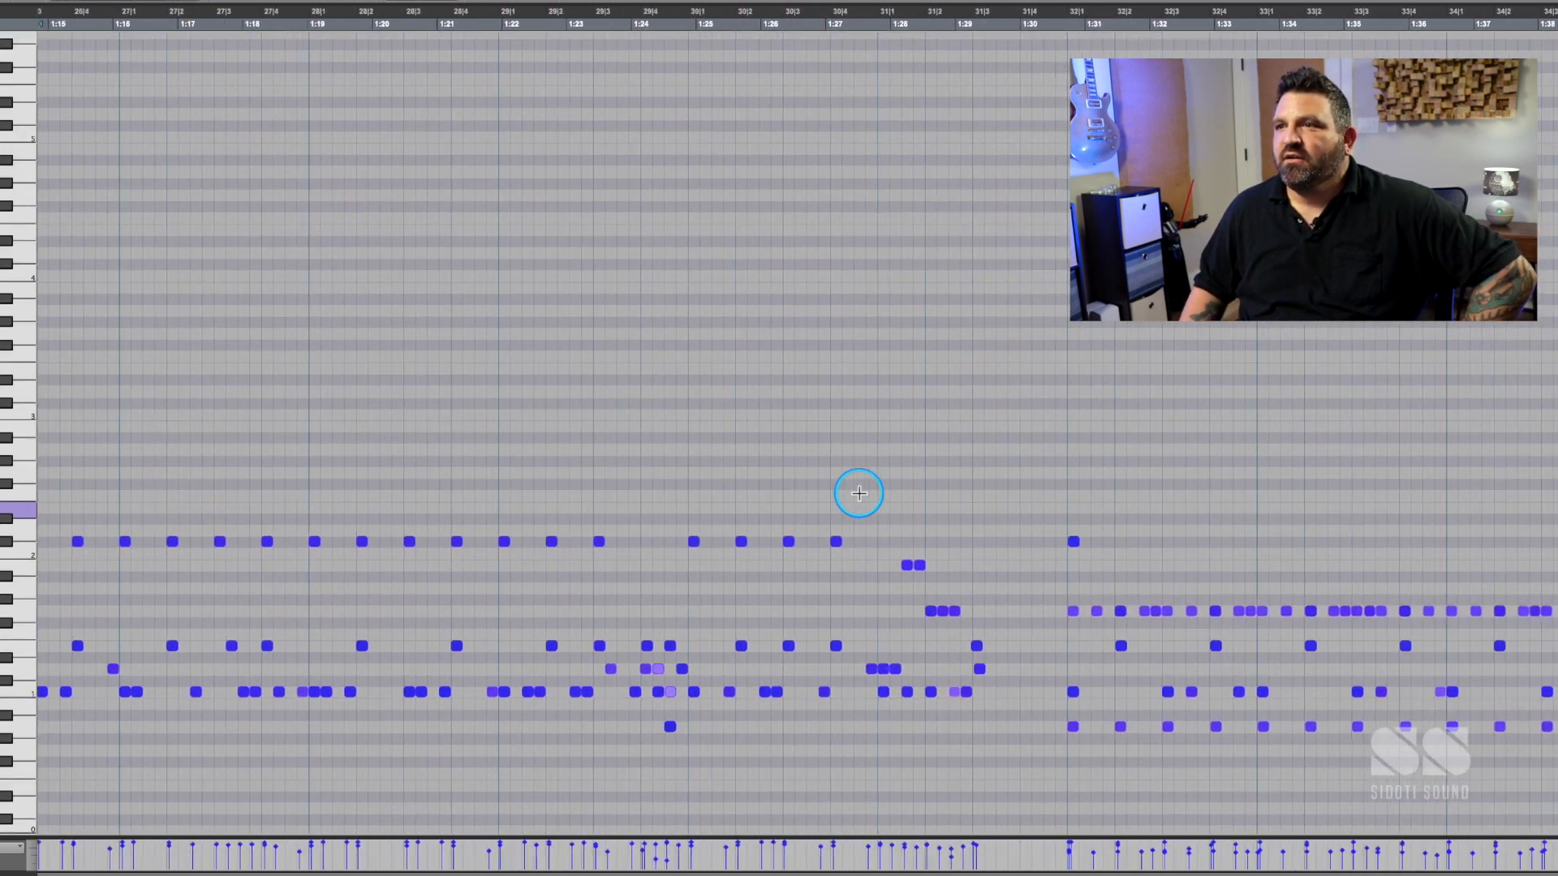
pyautogui.hscroll(10, 859, 493)
pyautogui.hscroll(10, 859, 493)
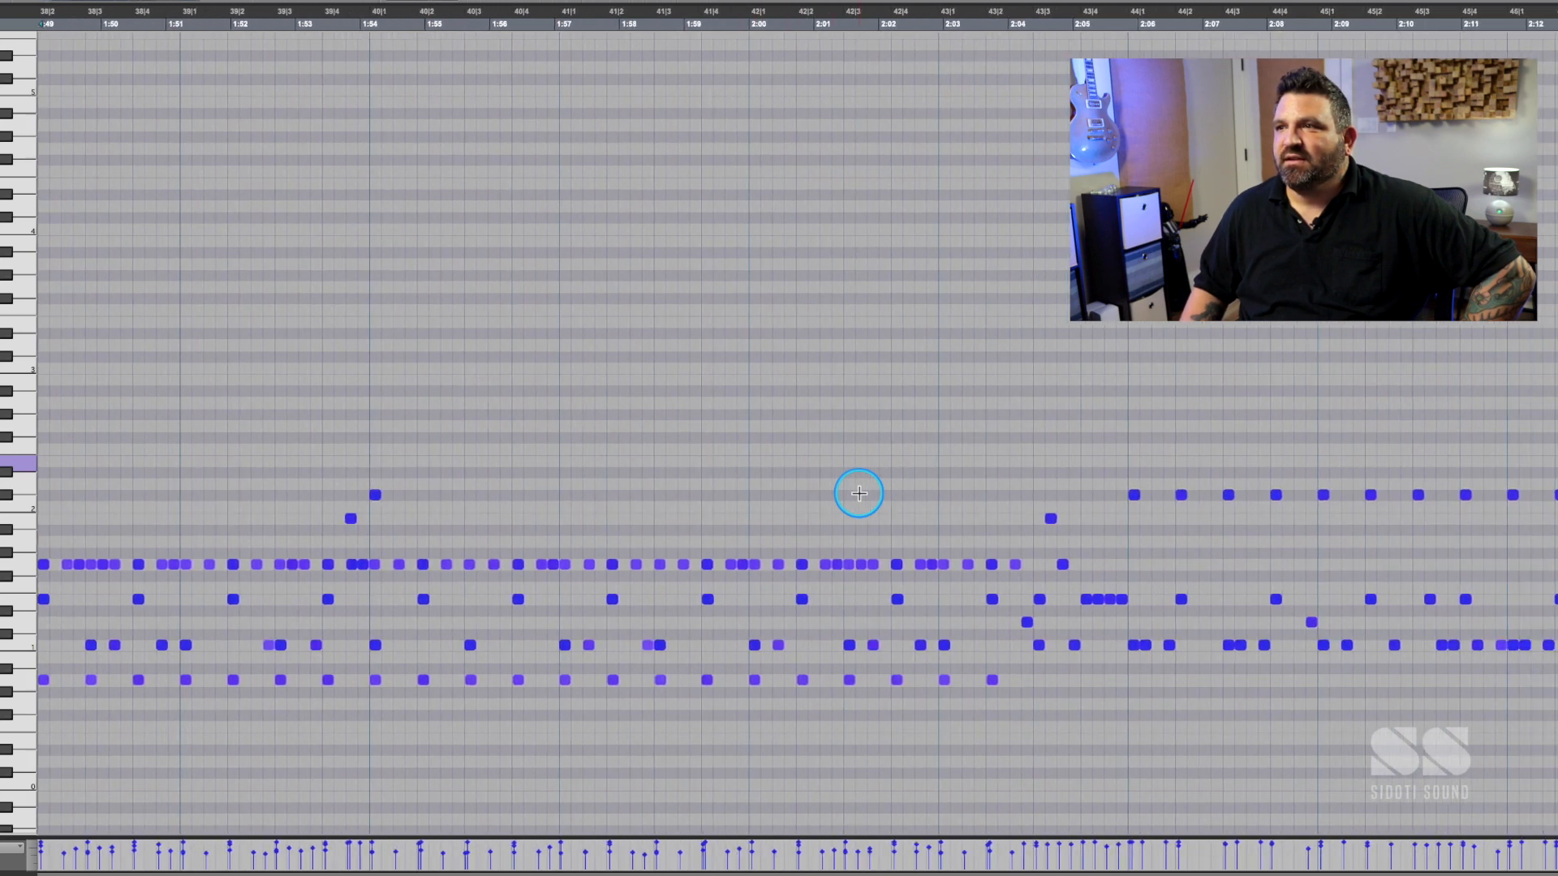
pyautogui.hscroll(5, 860, 493)
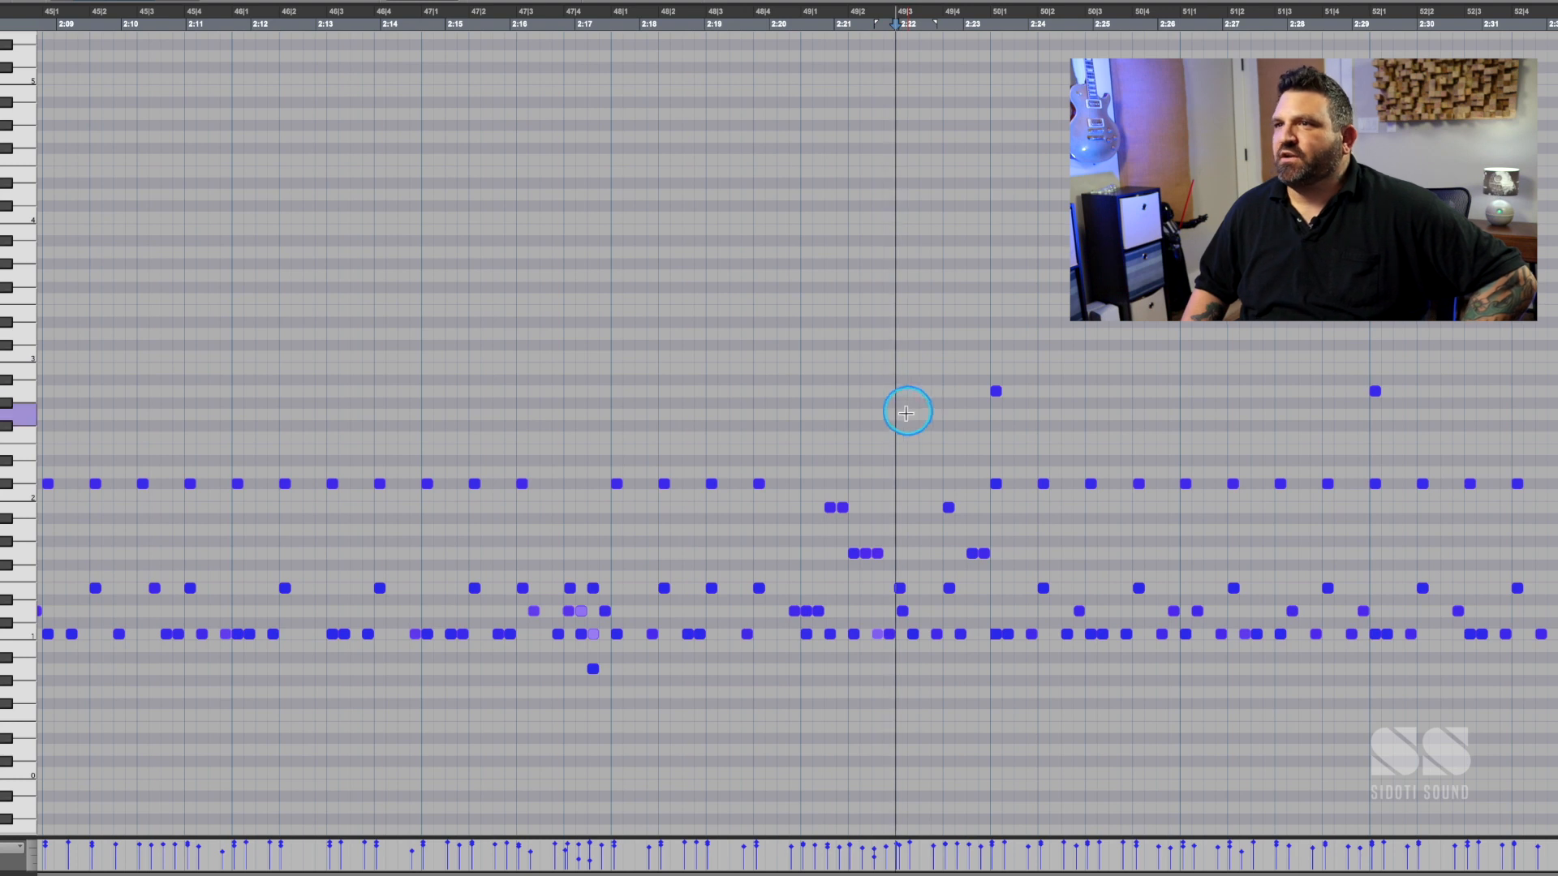
pyautogui.hscroll(2, 906, 413)
pyautogui.hscroll(6, 905, 413)
pyautogui.hscroll(3, 905, 413)
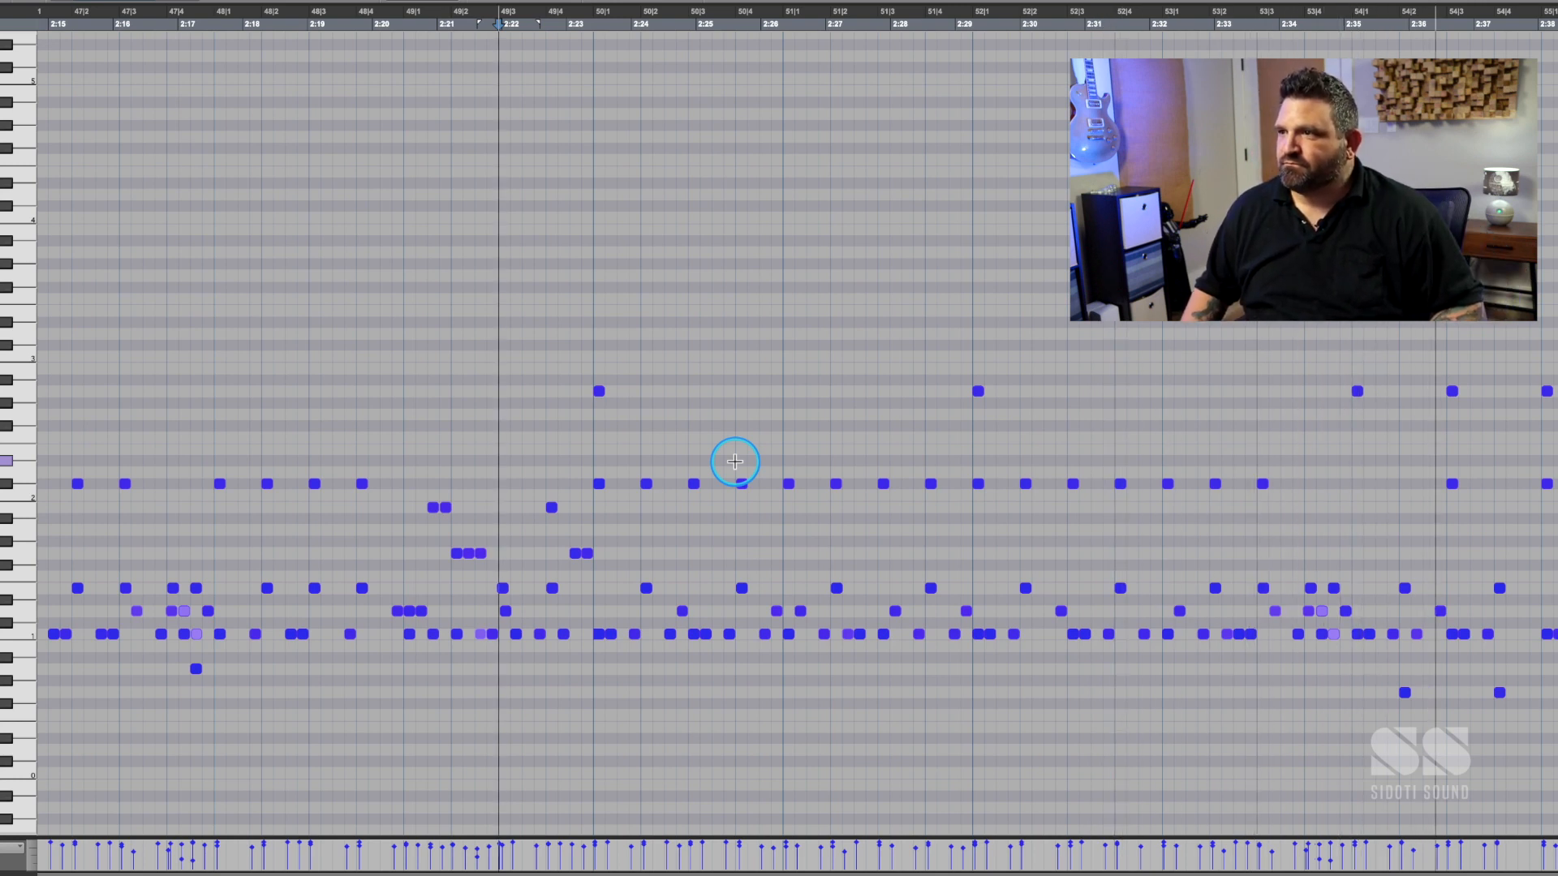
pyautogui.press('space')
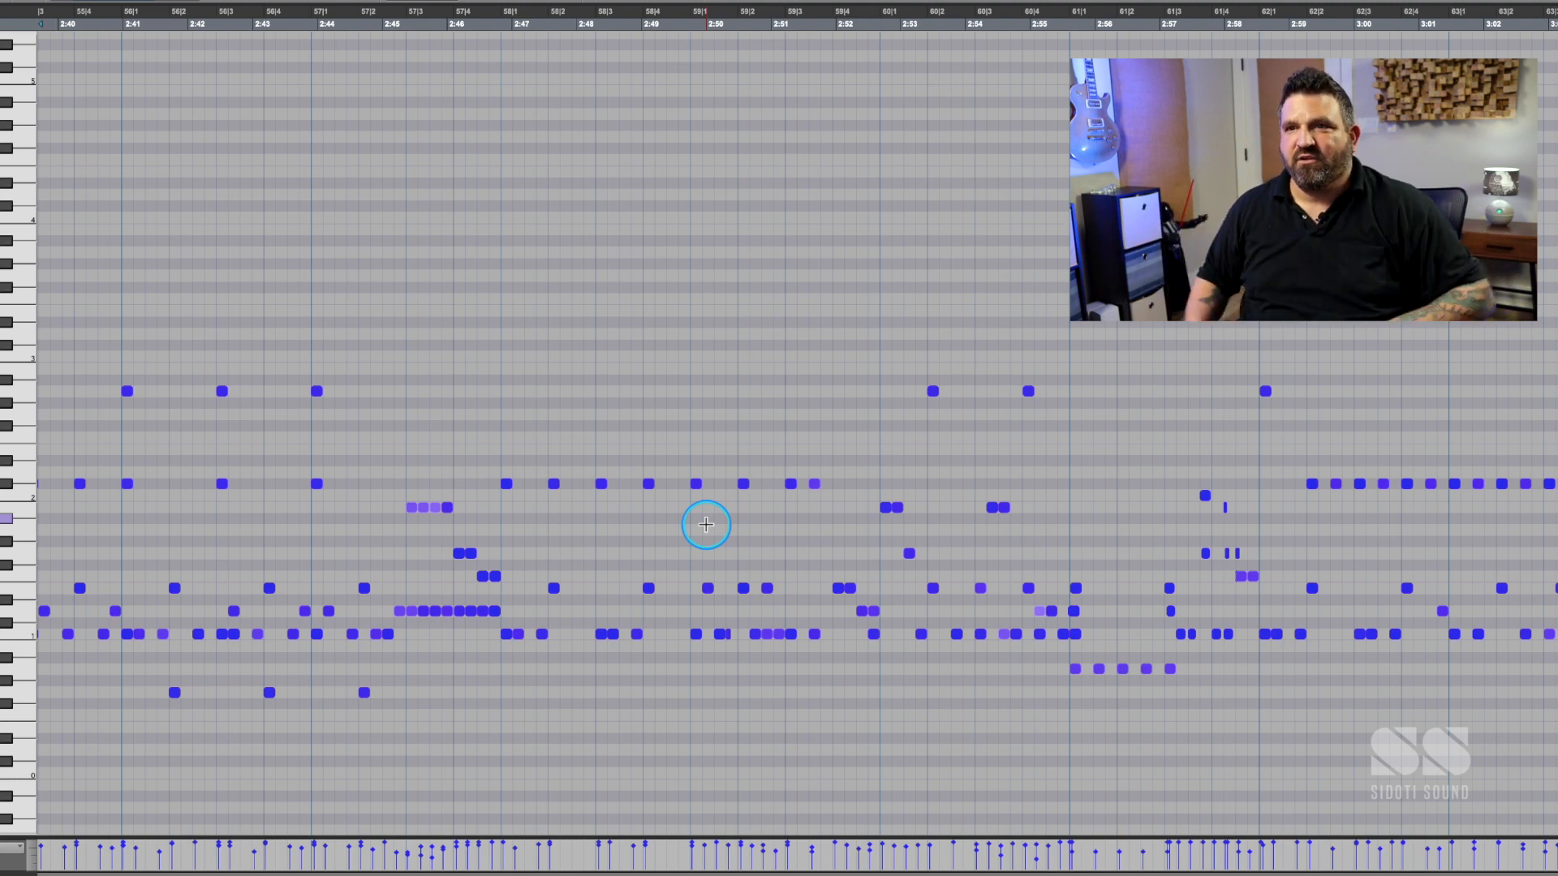
# - Play the tom fill from just before bar 57 into the groove at bar 58
pyautogui.click(301, 338)
pyautogui.press('space')
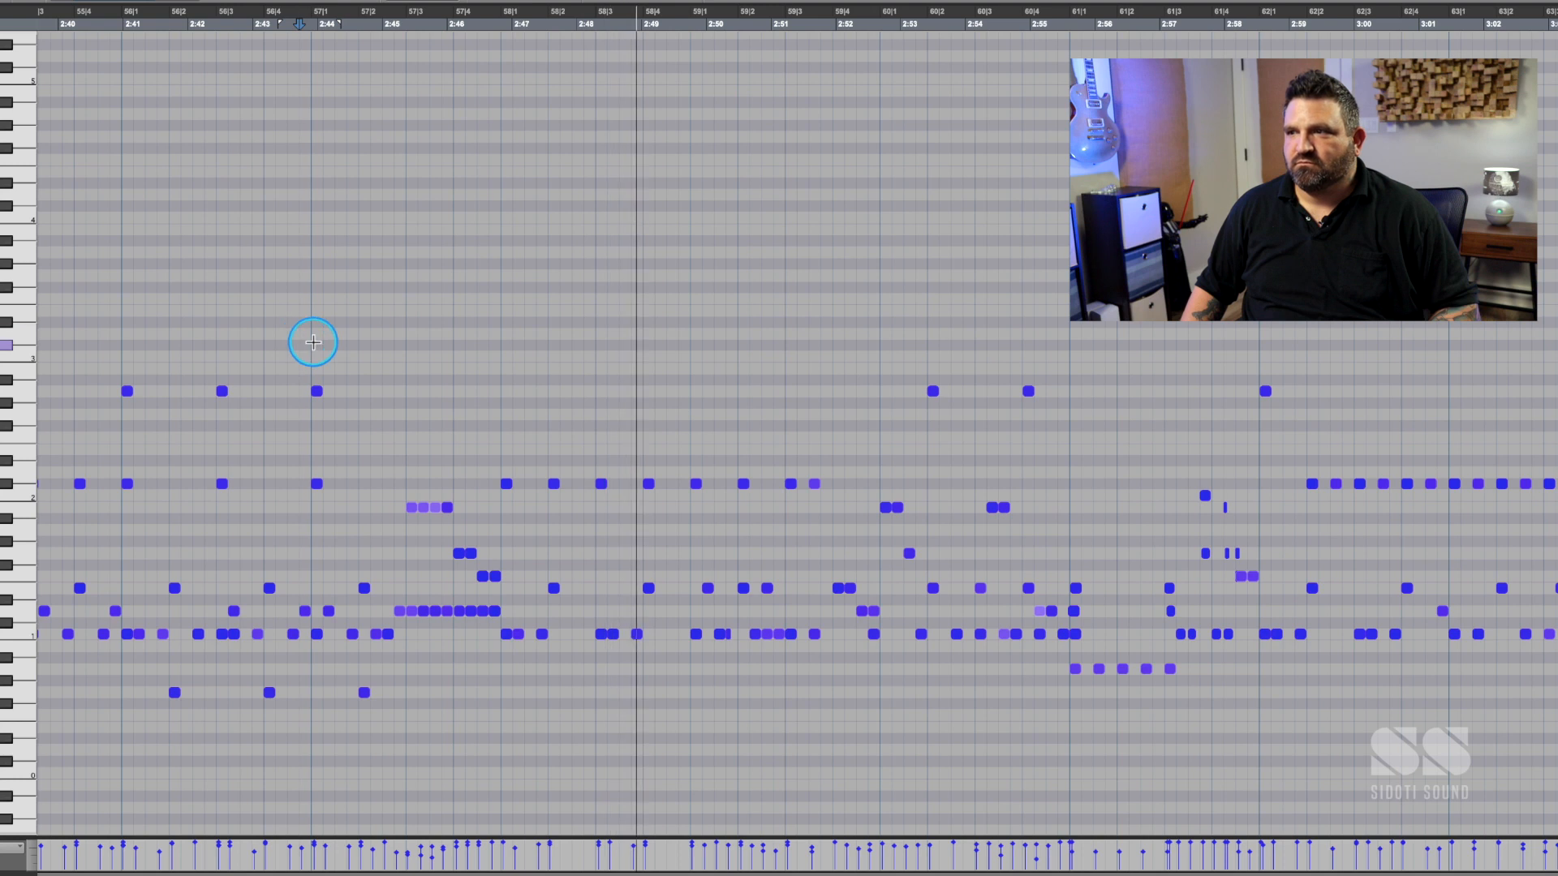
pyautogui.press('space')
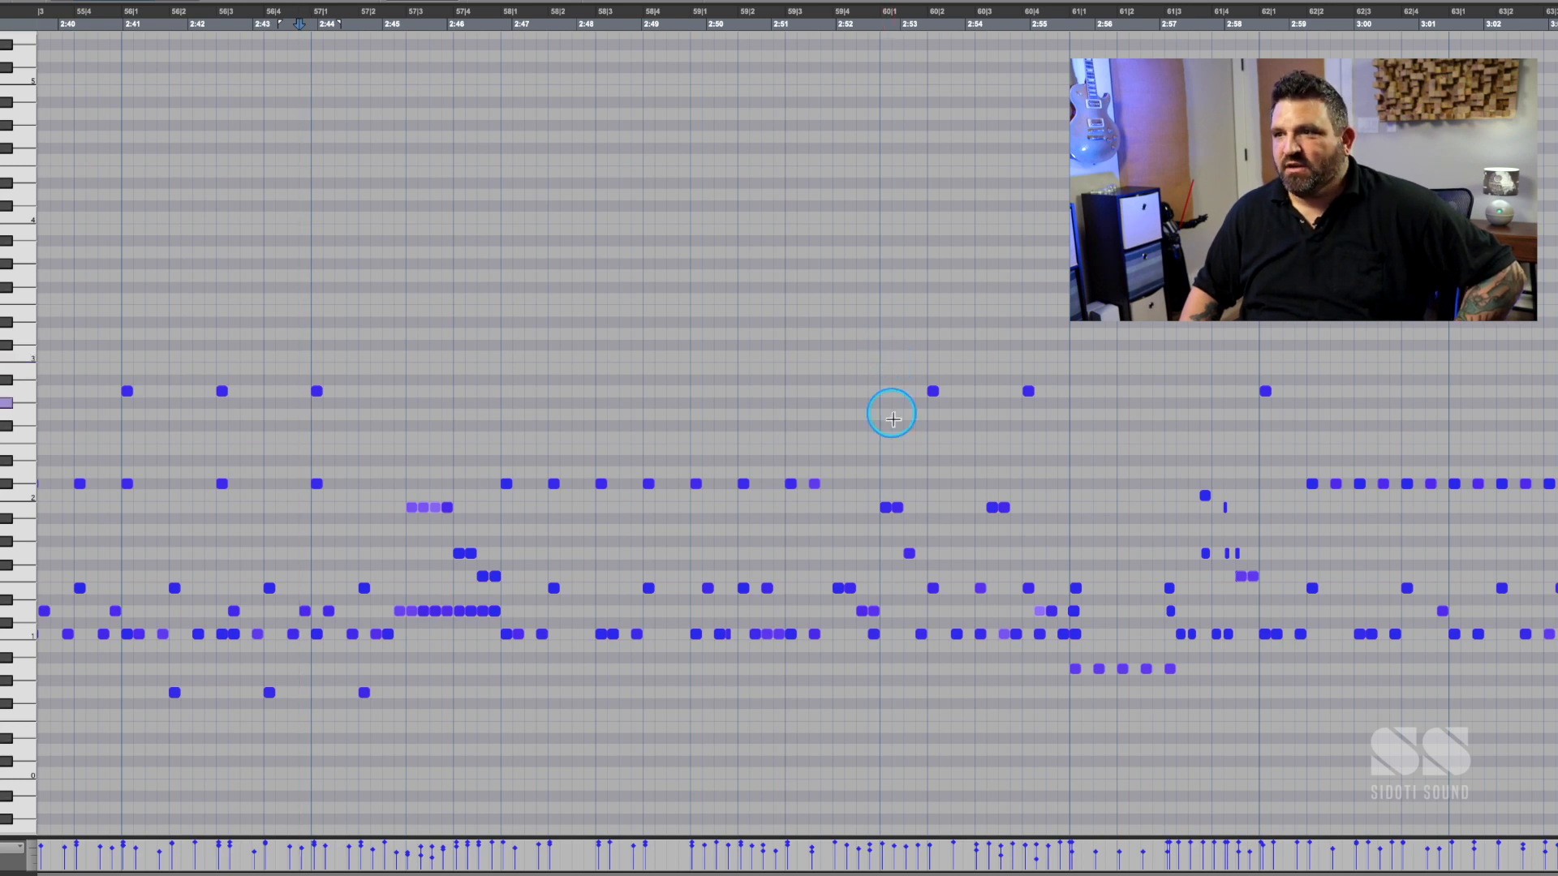
# - Play the broken fill section from the start of bar 60 and stop in bar 61
pyautogui.click(881, 340)
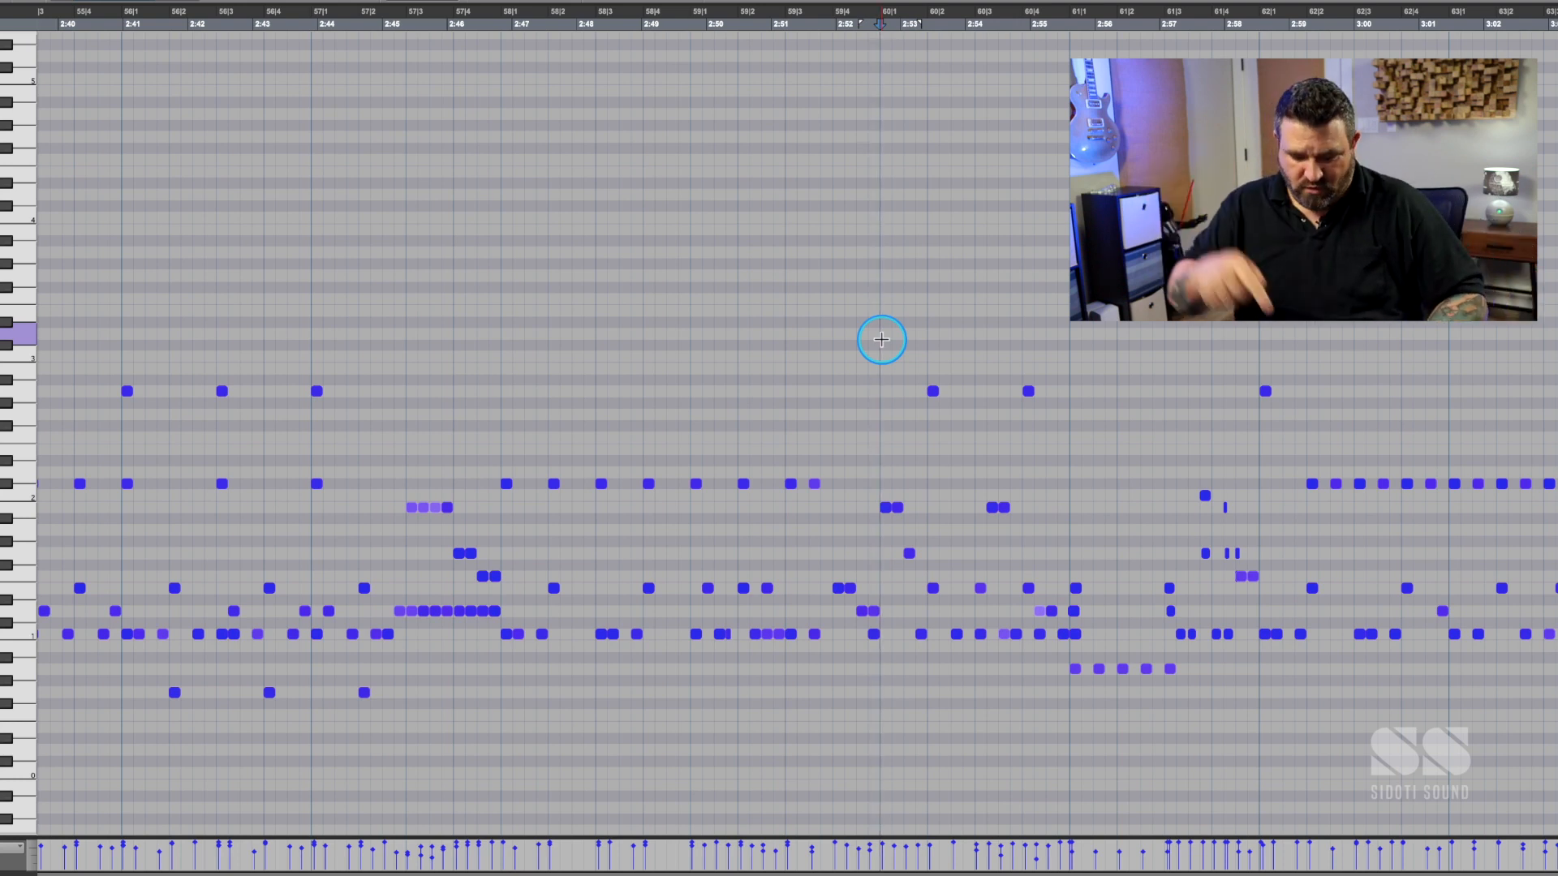
pyautogui.press('space')
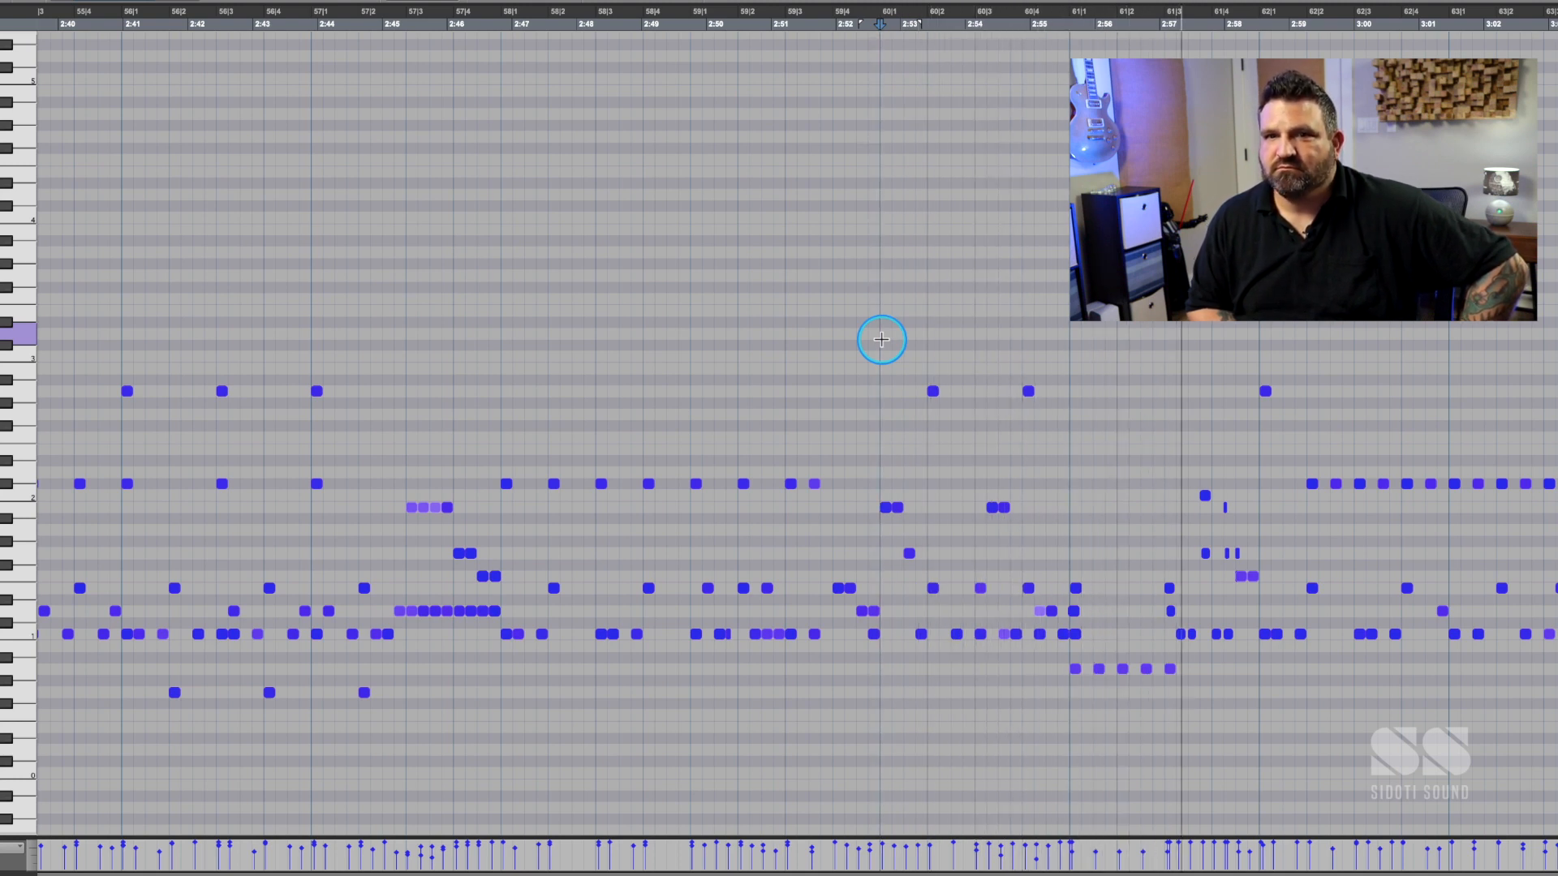
pyautogui.press('space')
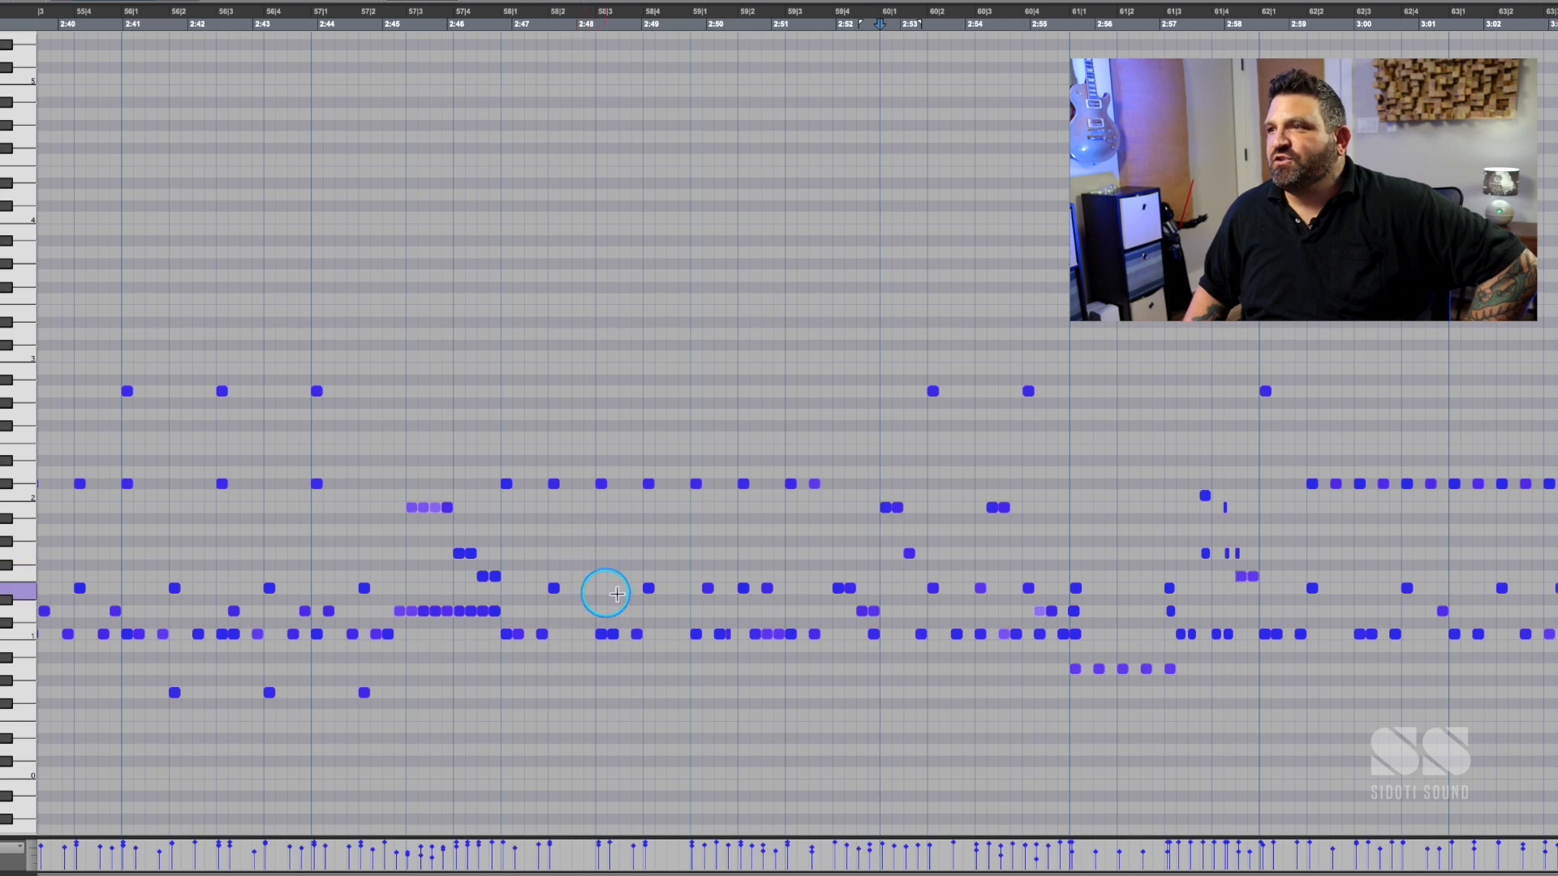
# - Select all notes on the two neighbouring pitches D1 and E1 to see how the hits are divided between them
pyautogui.click(664, 722)
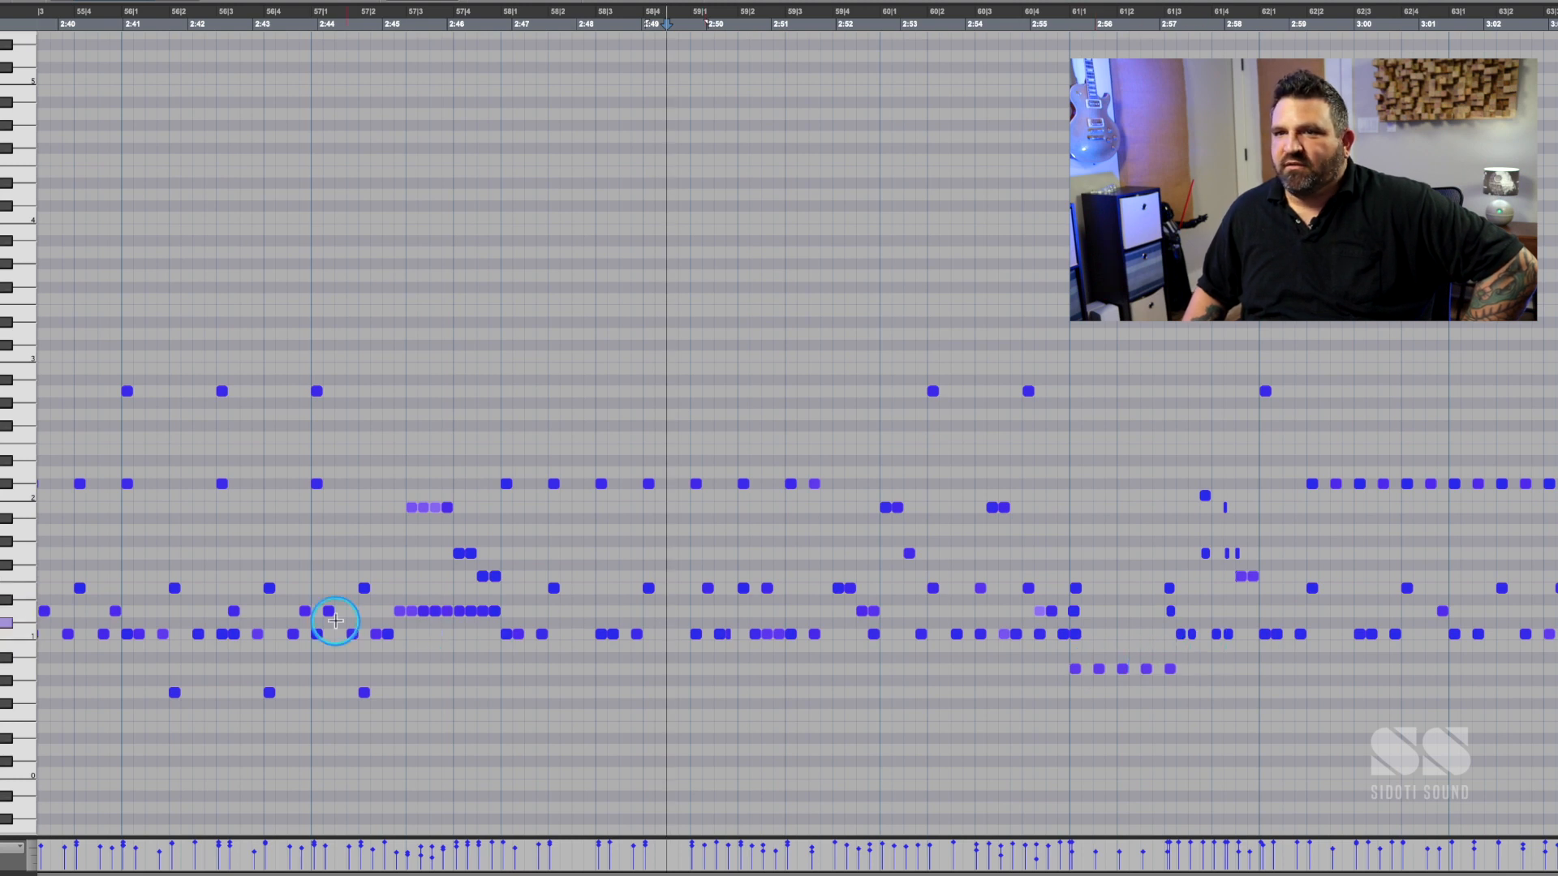
pyautogui.hscroll(-5, 187, 632)
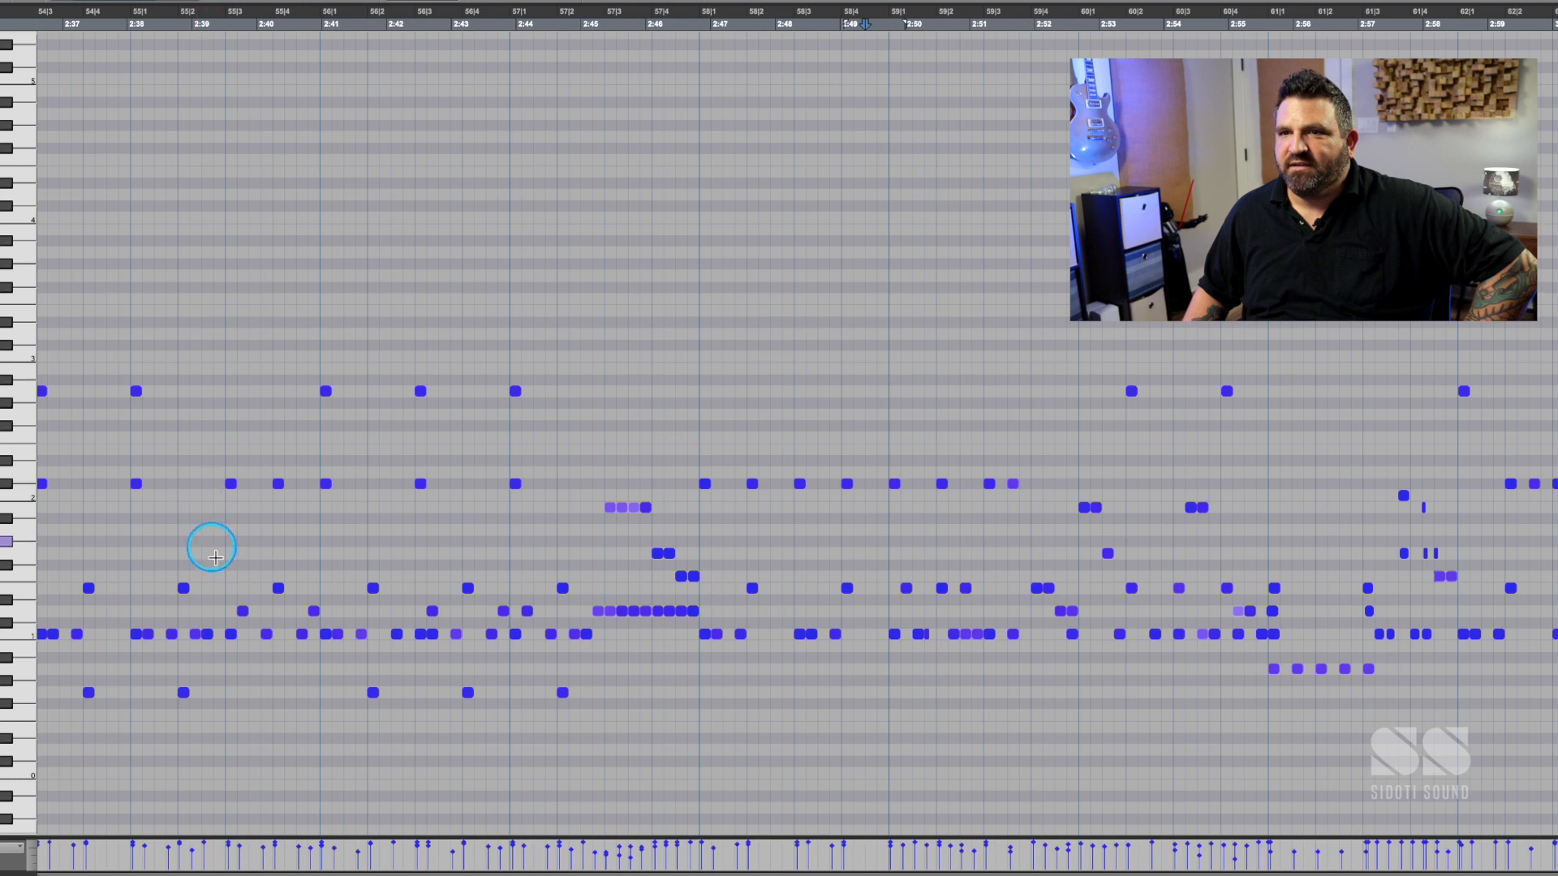
pyautogui.moveTo(16, 607); pyautogui.dragTo(23, 590)
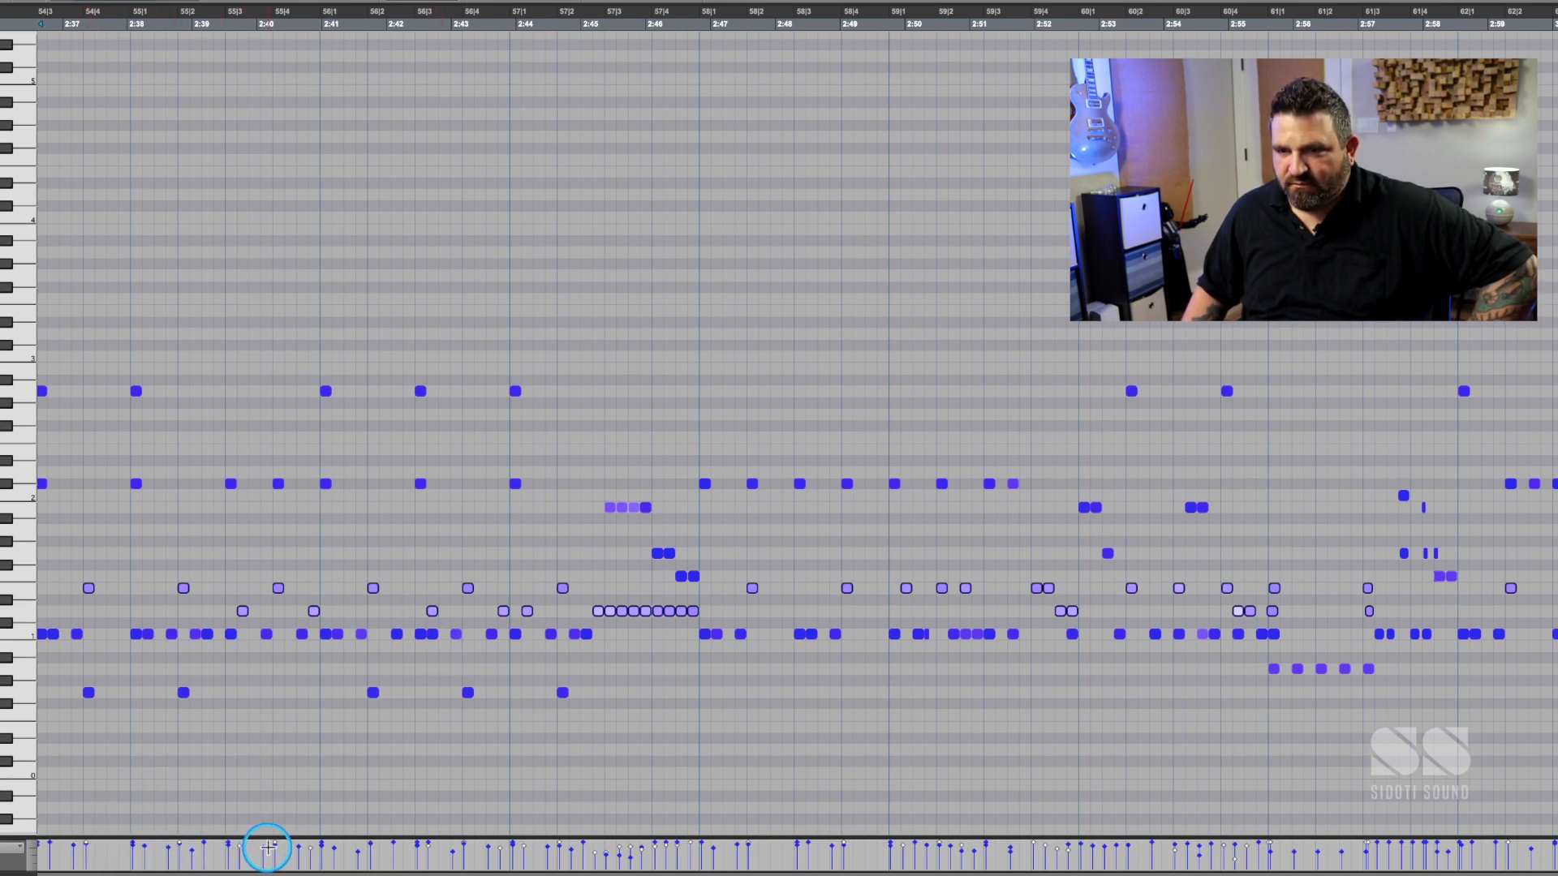
# - Clear the note selection and replay the fill from the start of bar 57
pyautogui.click(506, 299)
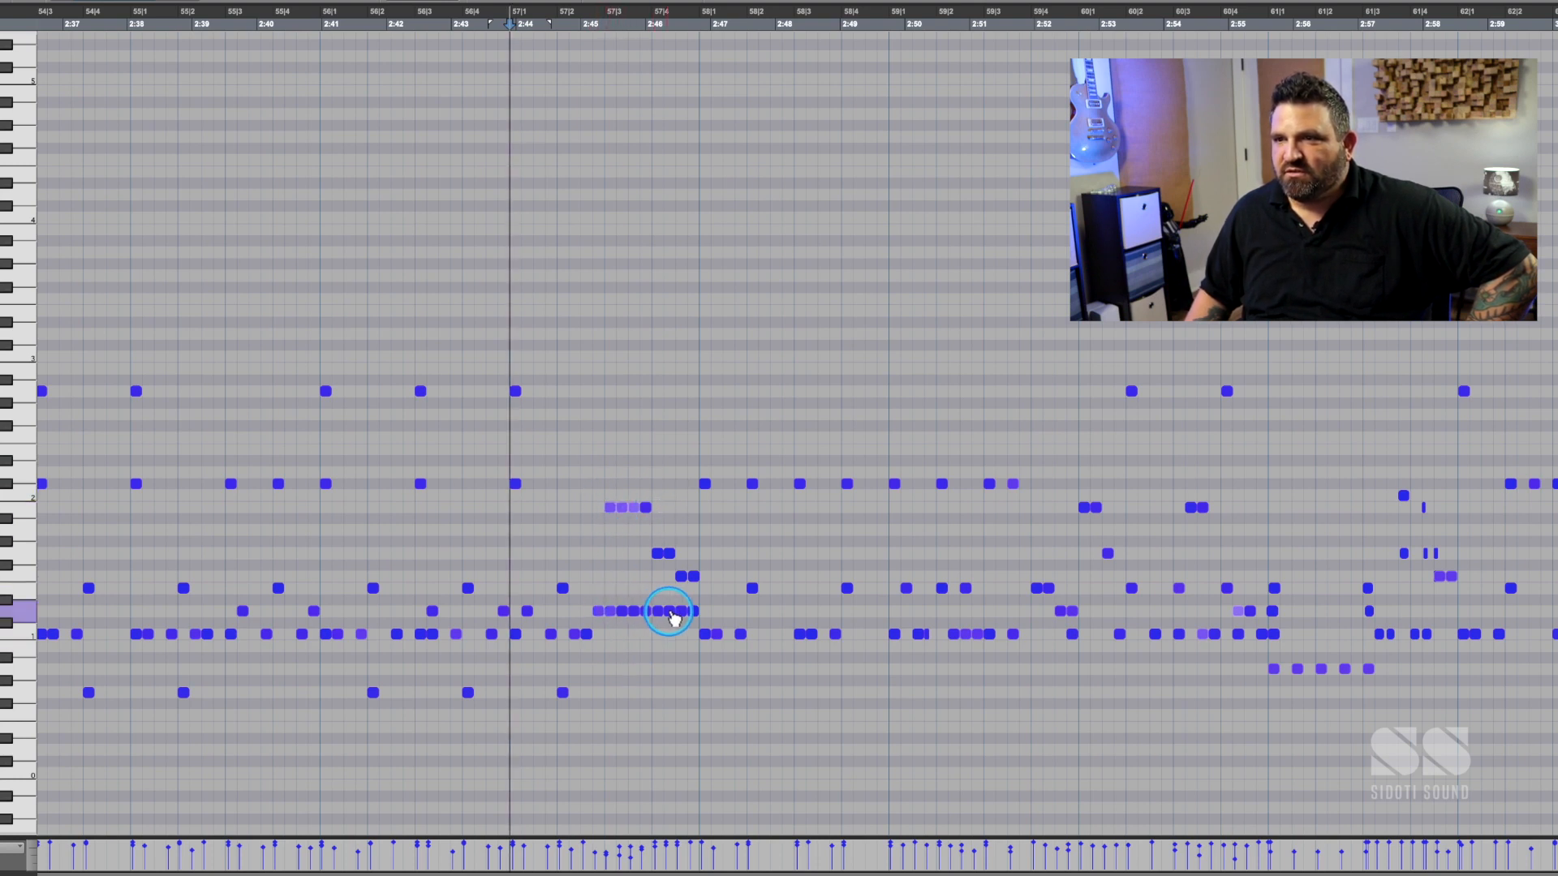
pyautogui.press('space')
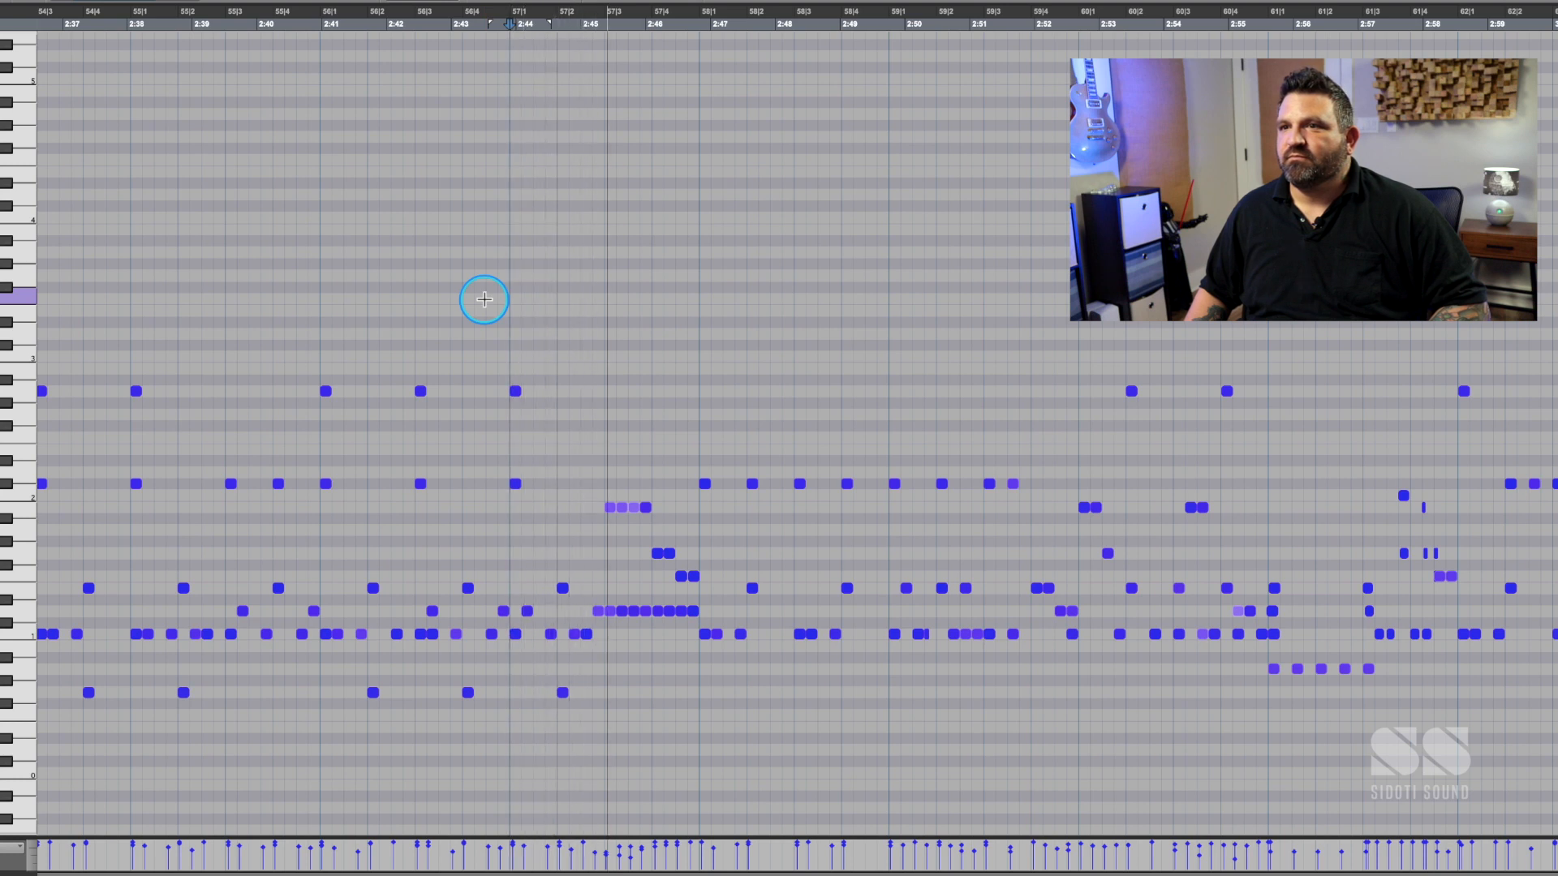
pyautogui.press('space')
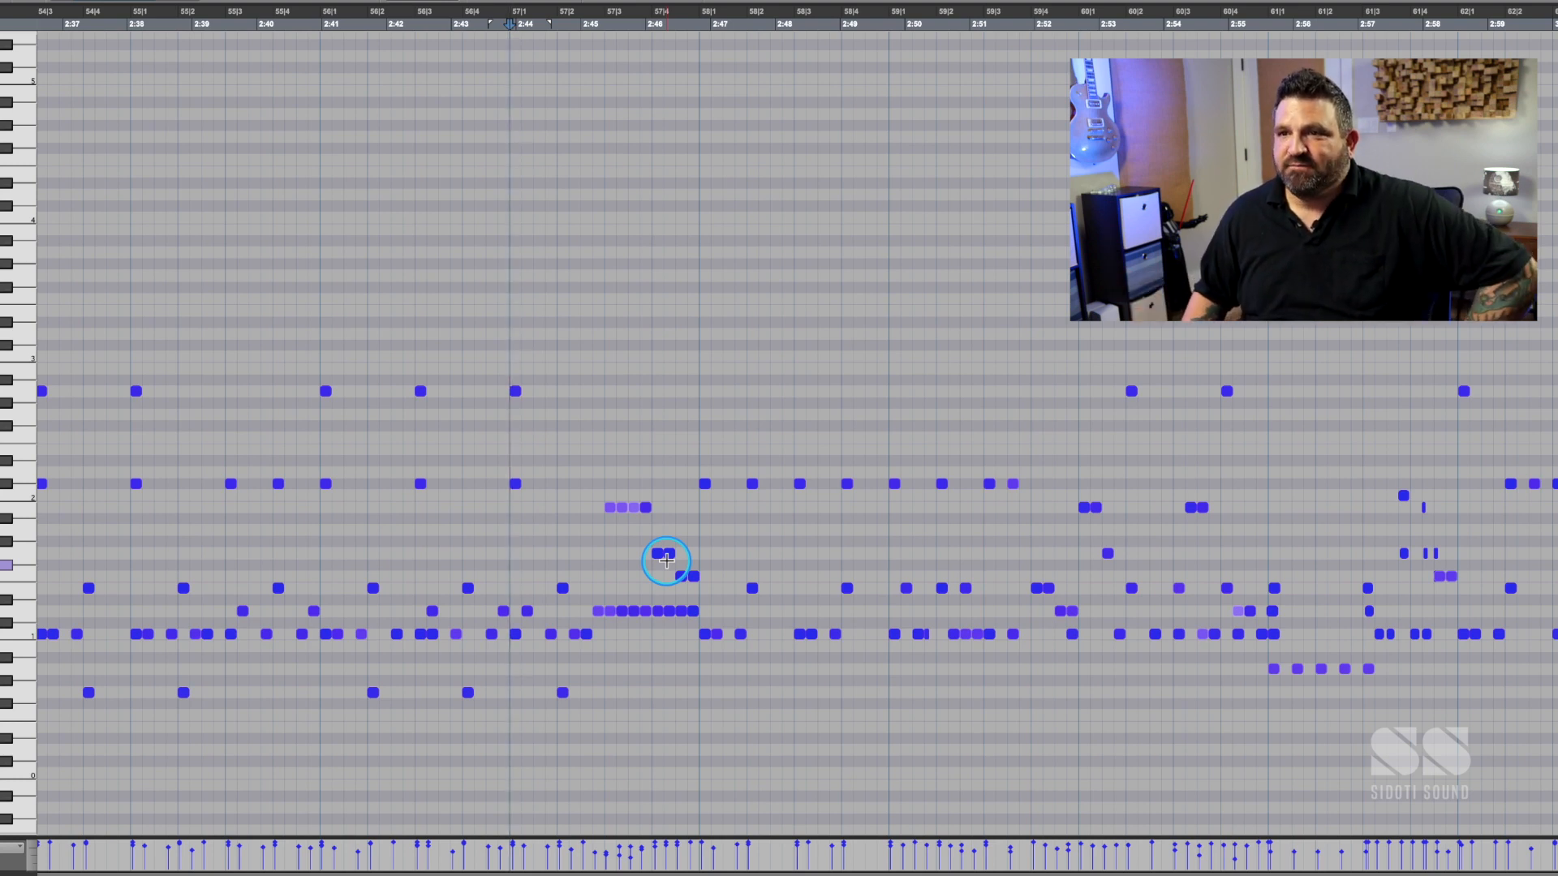
# - Compare the E1 and D1 hits by selecting each row in turn, and select the notes of the fill leading into bar 54
pyautogui.hscroll(-10, 504, 566)
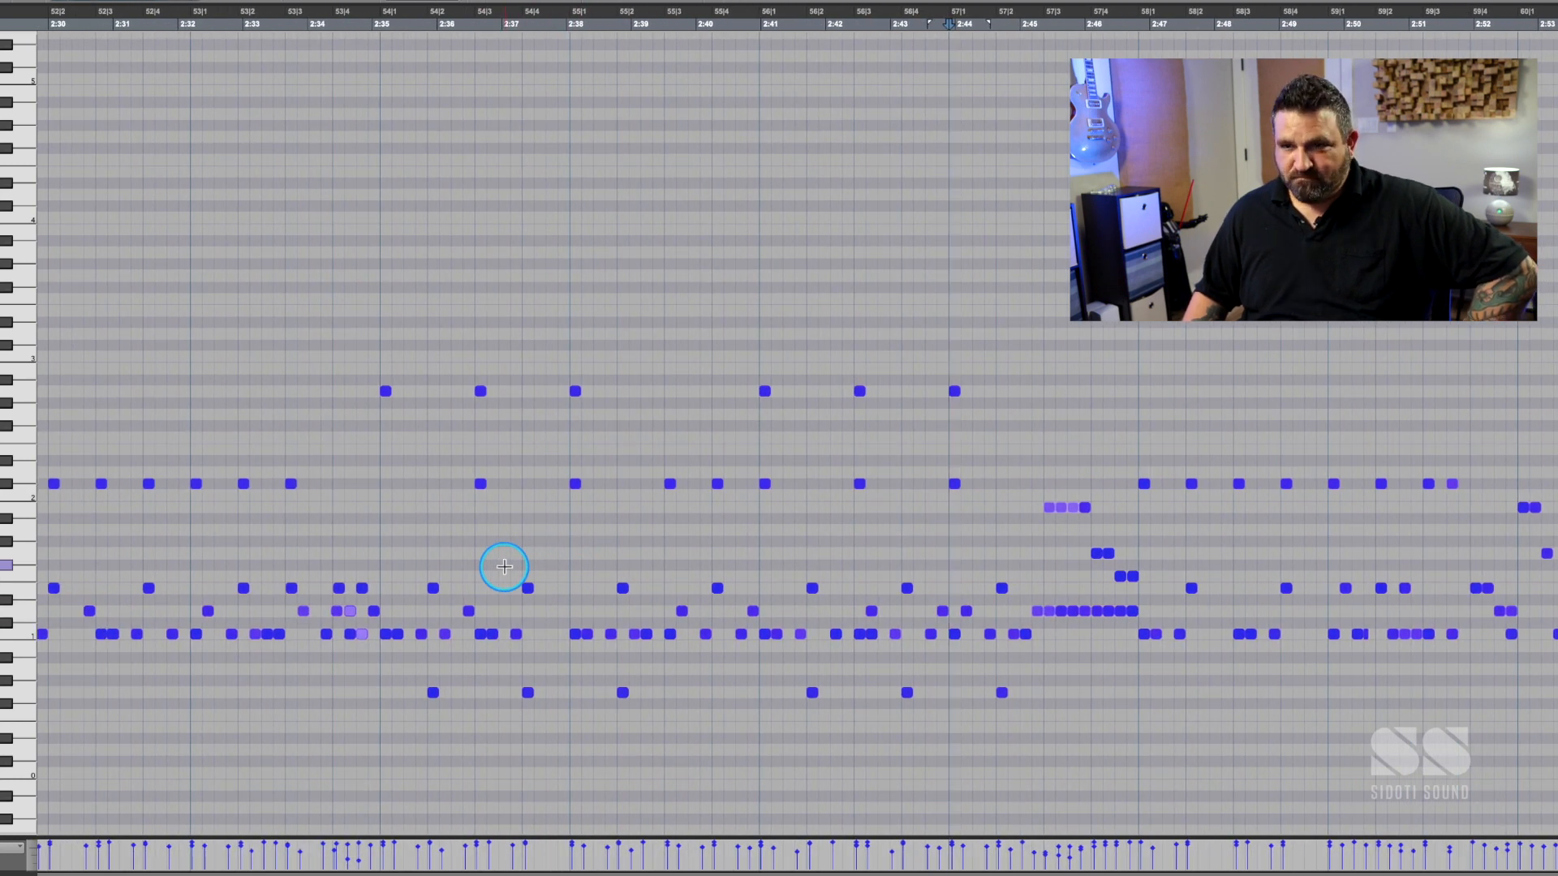
pyautogui.hscroll(-2, 504, 566)
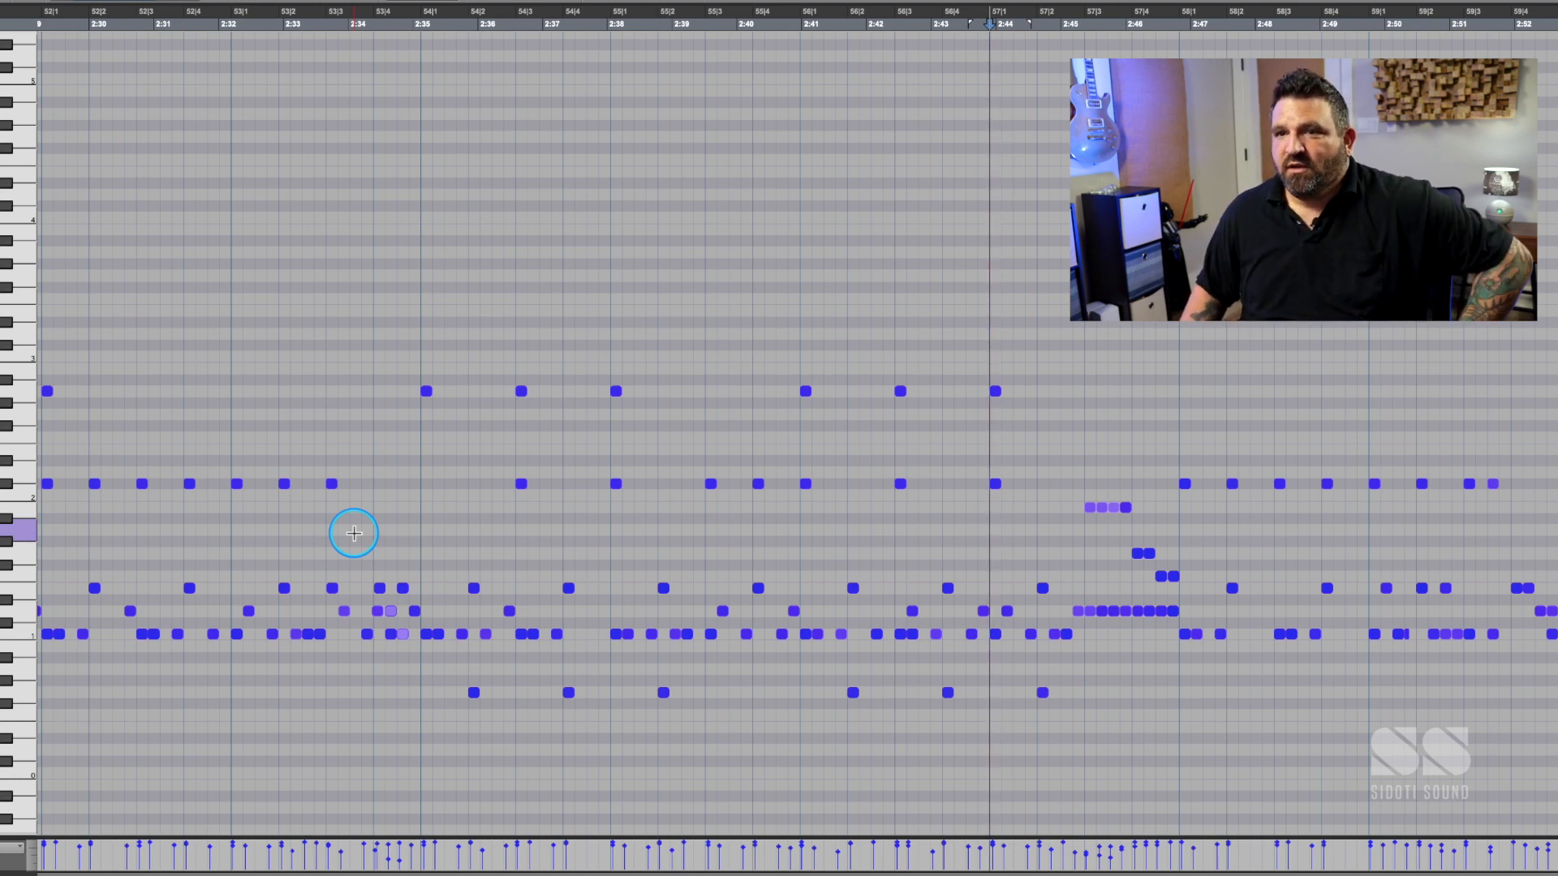
pyautogui.click(22, 591)
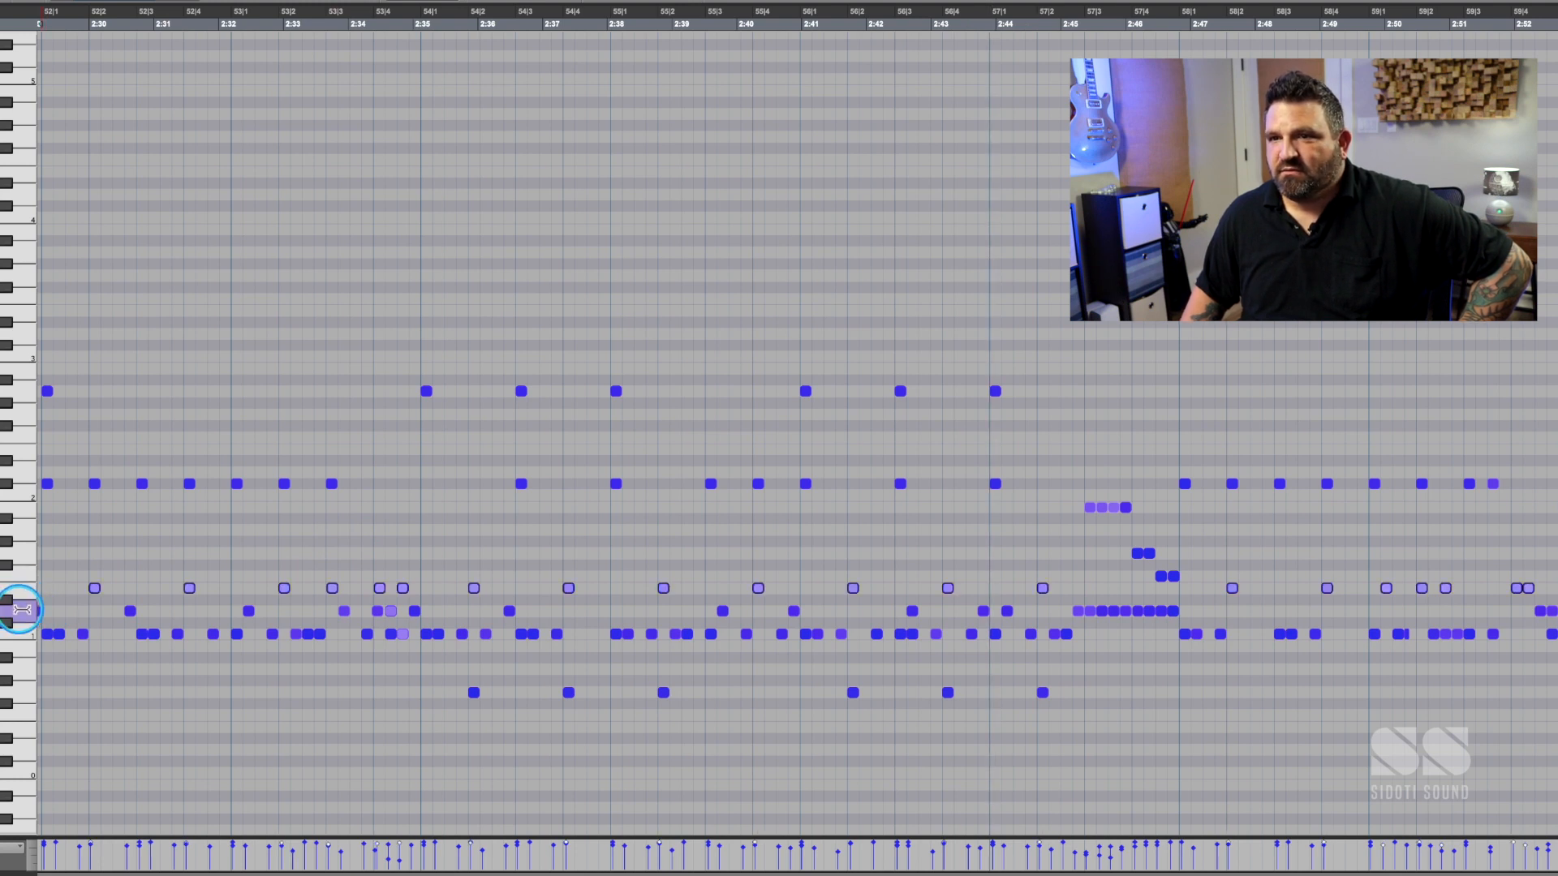
pyautogui.click(23, 610)
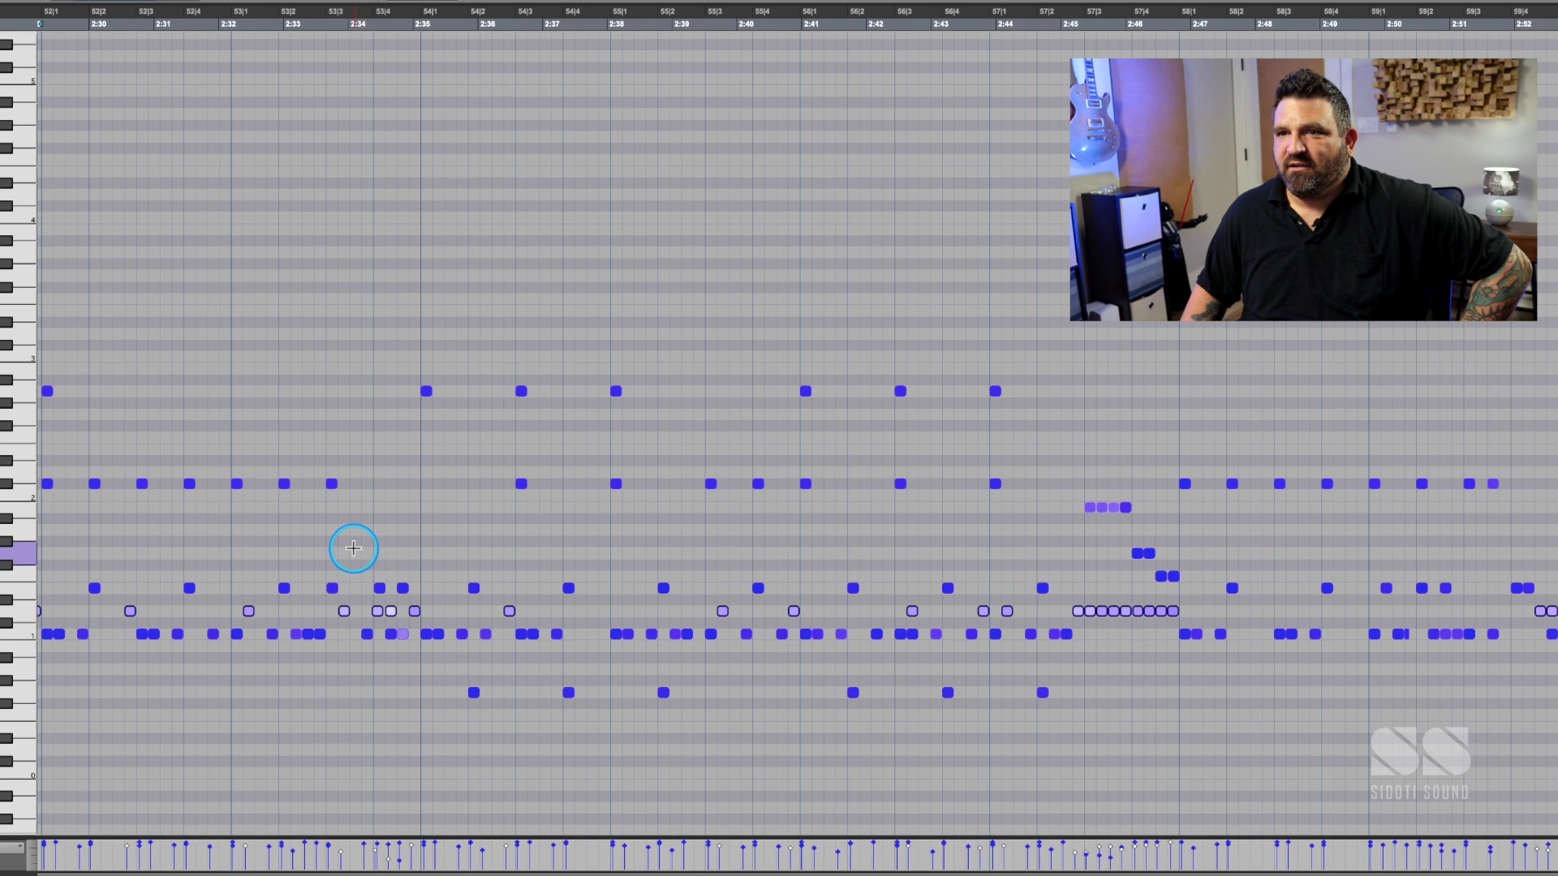
pyautogui.moveTo(336, 547); pyautogui.dragTo(487, 698)
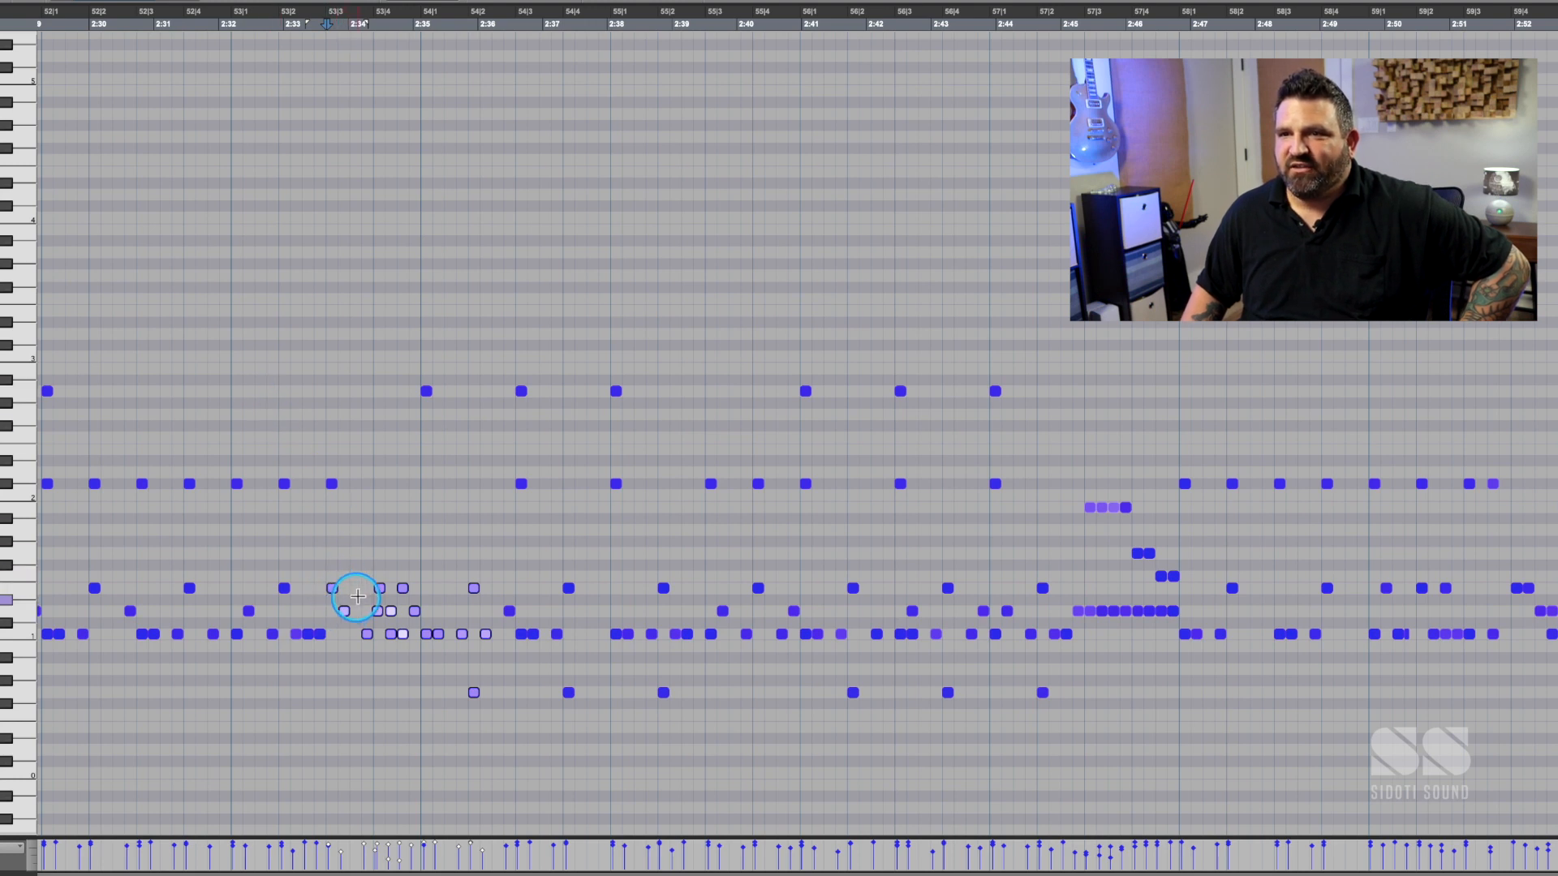
# - Clear the selection and examine close up the note timing and velocities of the fill before bar 54
pyautogui.click(362, 555)
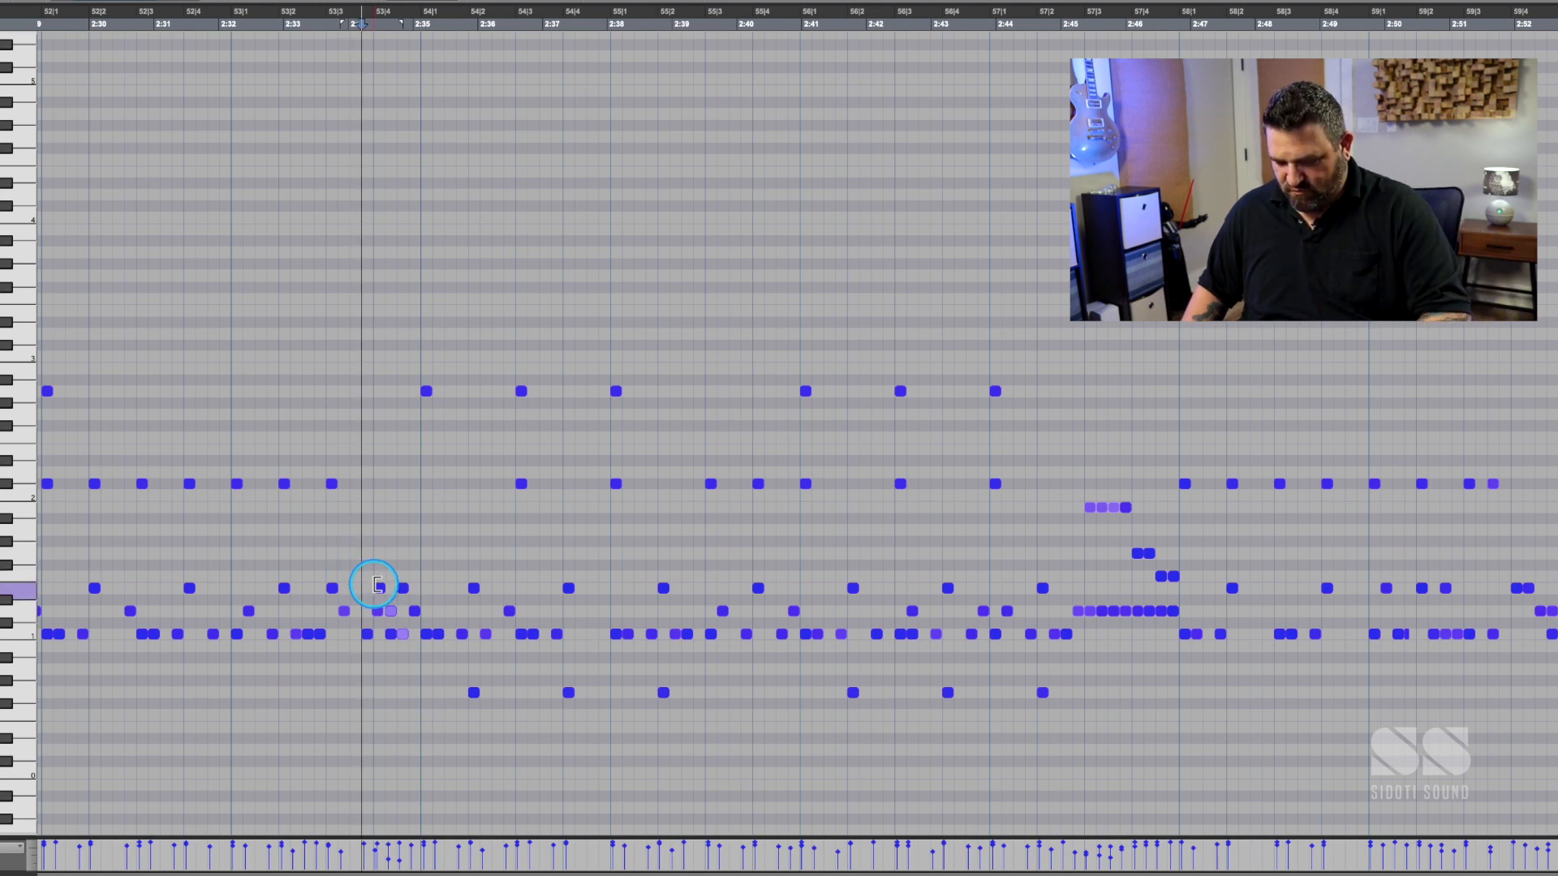
pyautogui.press('t')
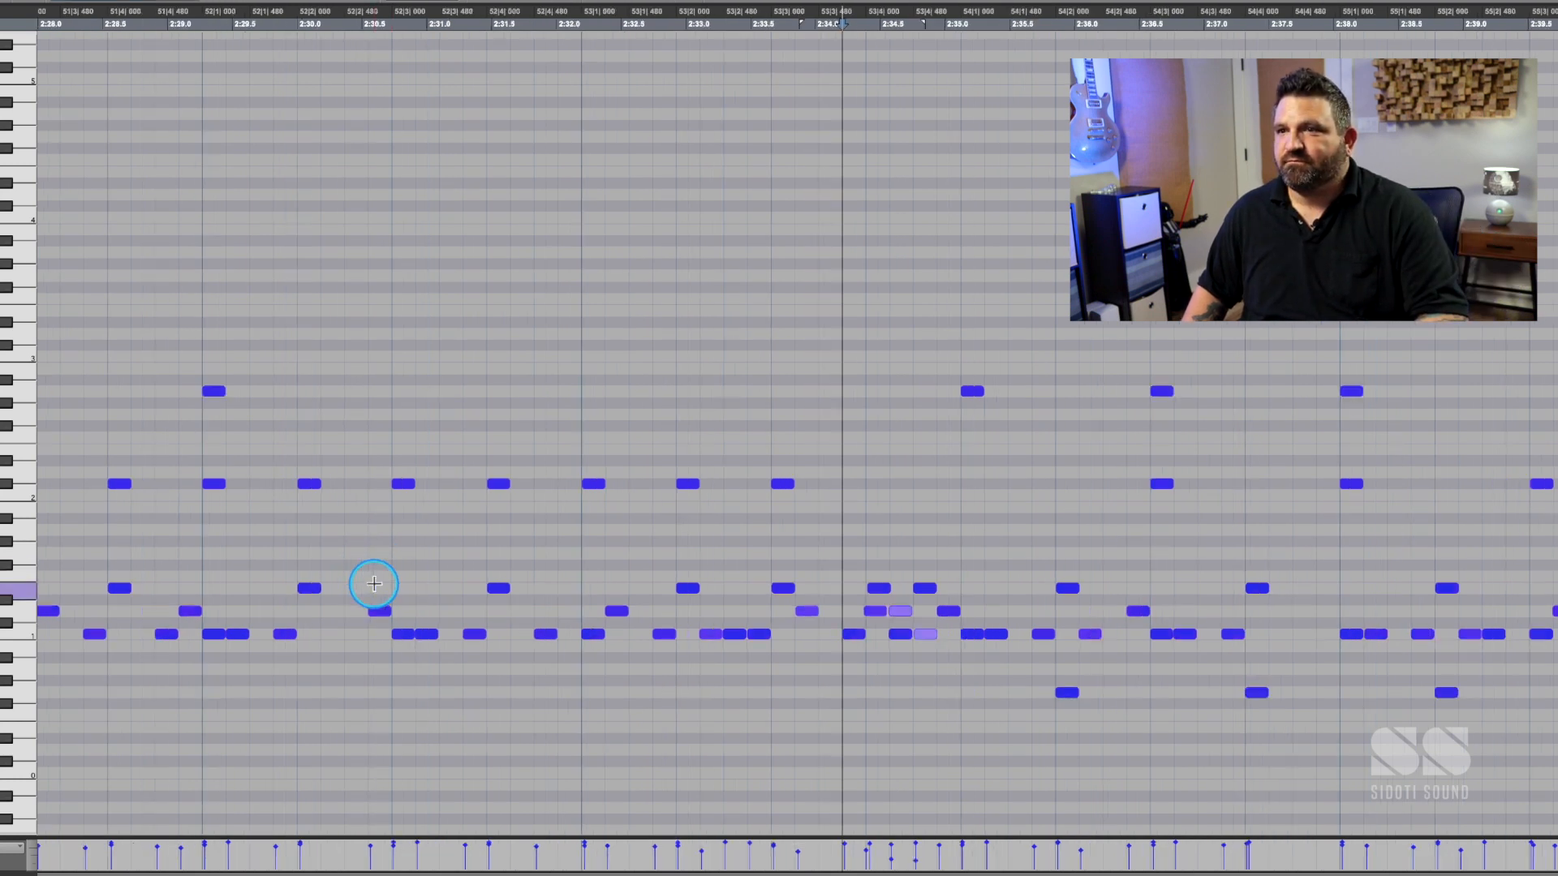
pyautogui.press('t')
pyautogui.press('t')
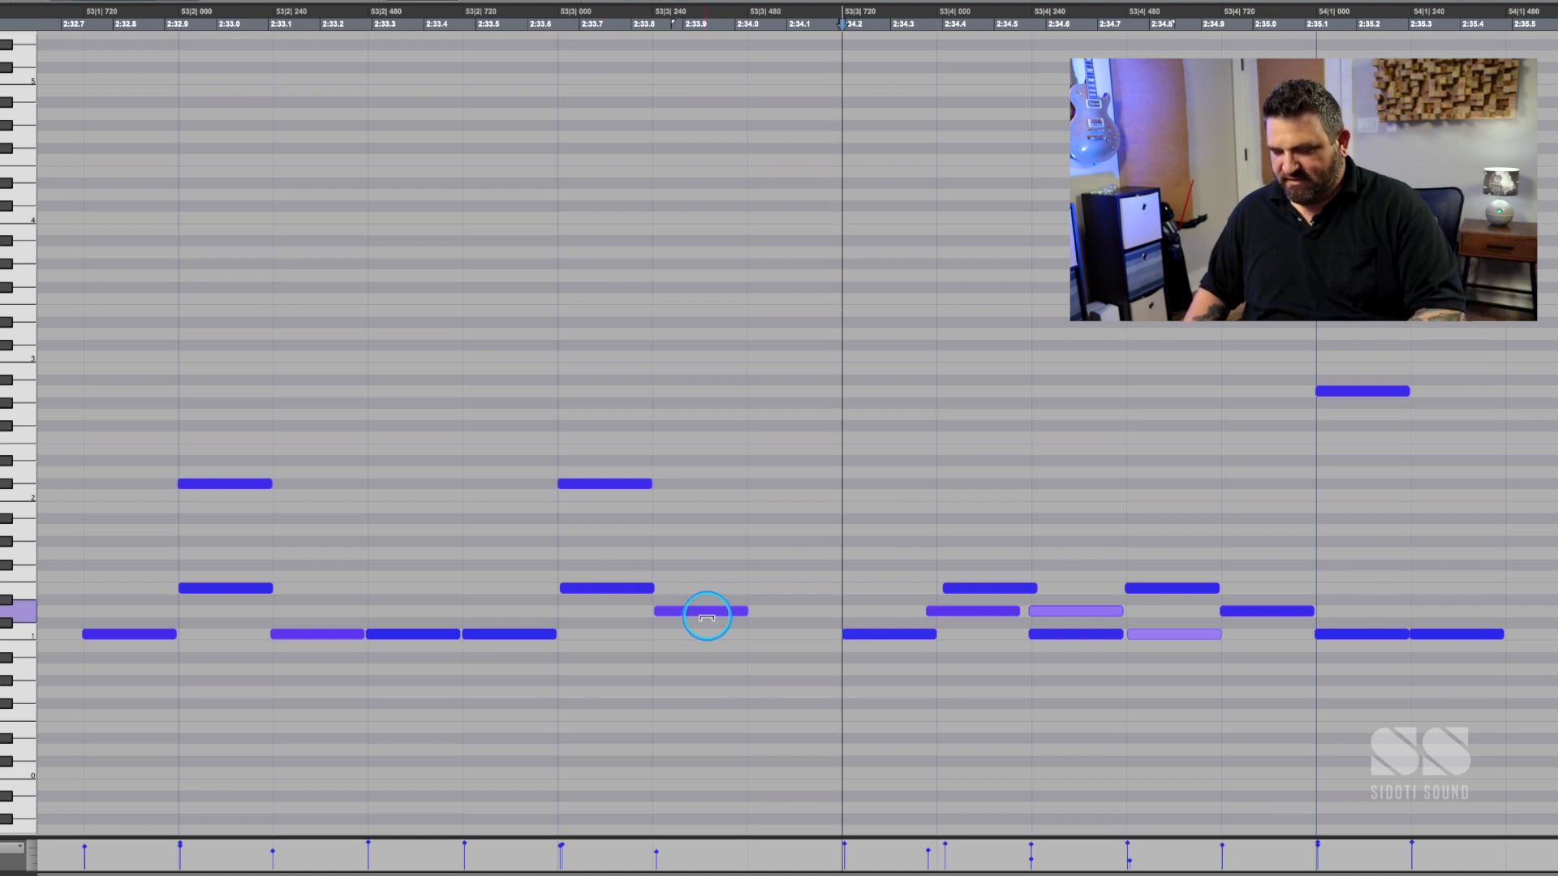
# - Play the drums from the start of bar 53 through the fill and stop in bar 54
pyautogui.press('r')
pyautogui.press('r')
pyautogui.press('r')
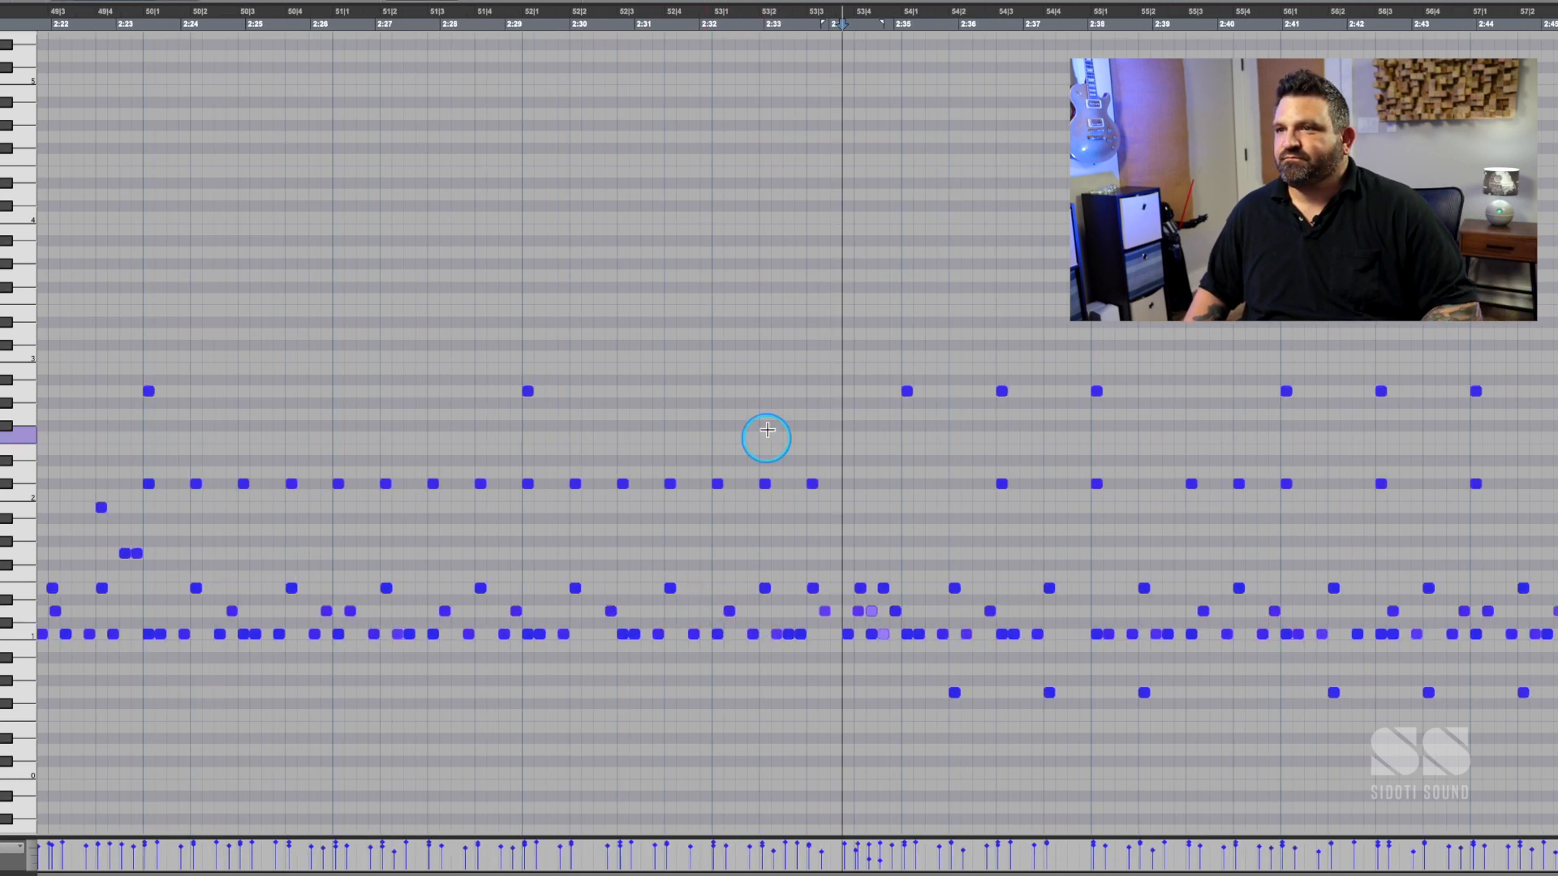
pyautogui.click(725, 373)
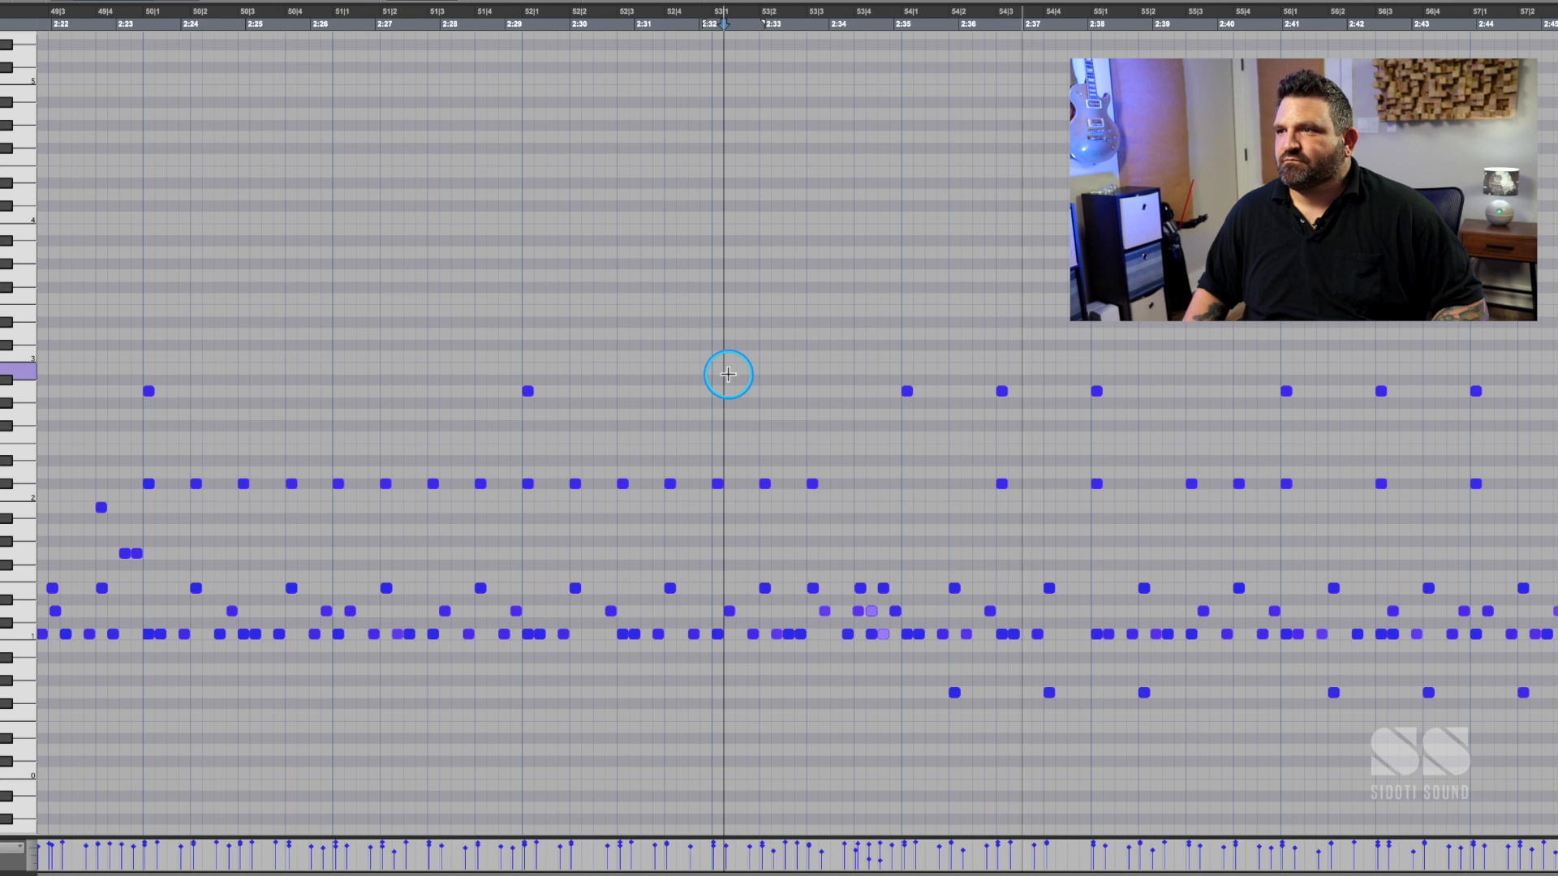
pyautogui.press('space')
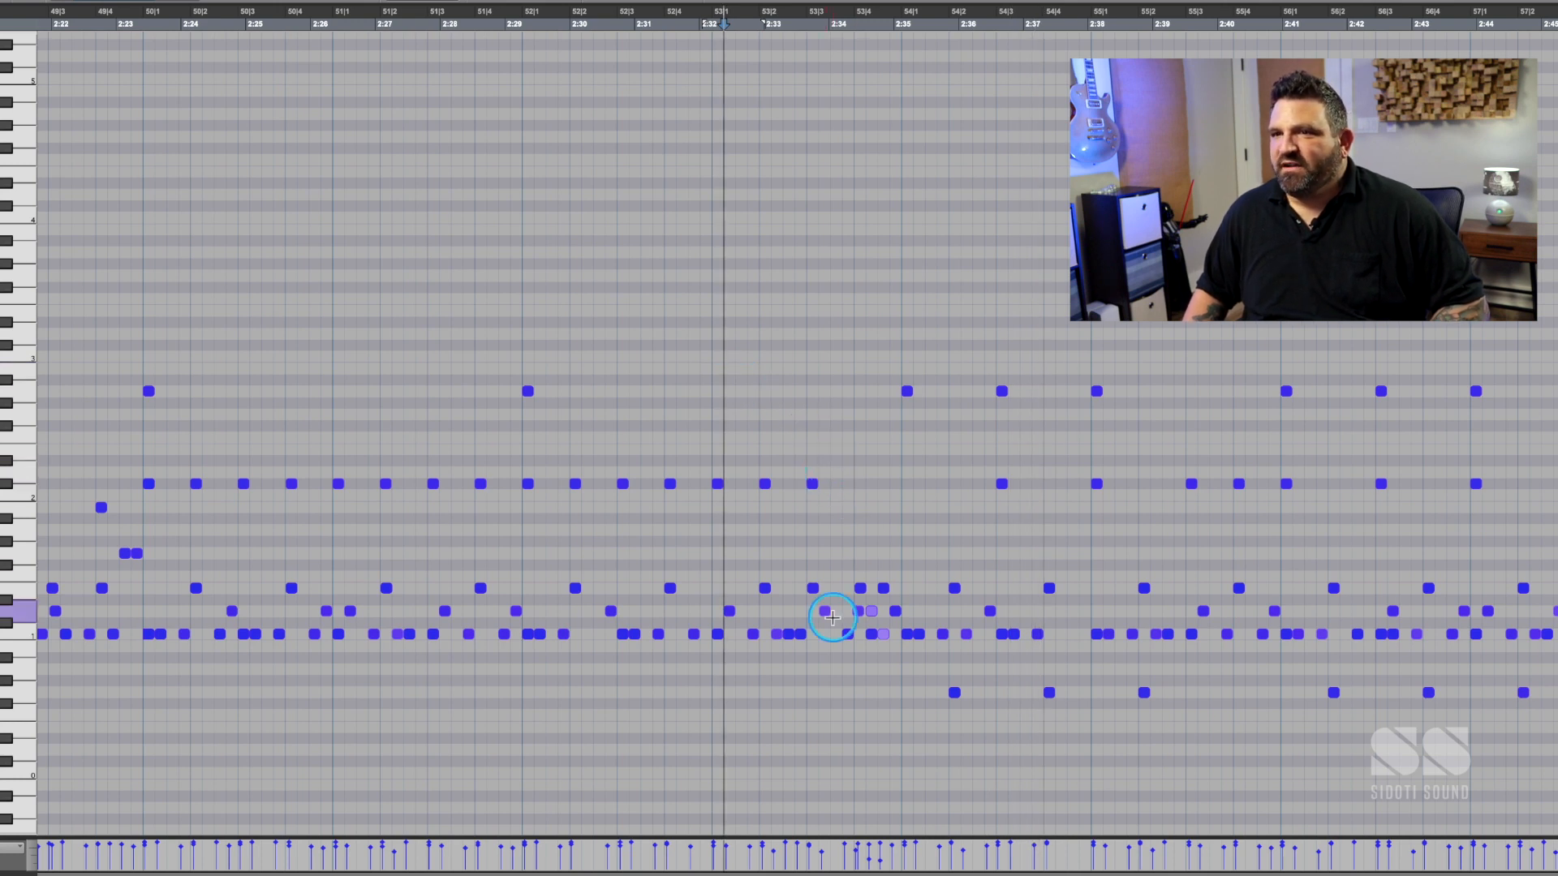
# - Pick the individual E1 and D1 notes of the short fill leading into bar 26 to examine the alternating hits
pyautogui.hscroll(-10, 840, 602)
pyautogui.hscroll(-15, 832, 618)
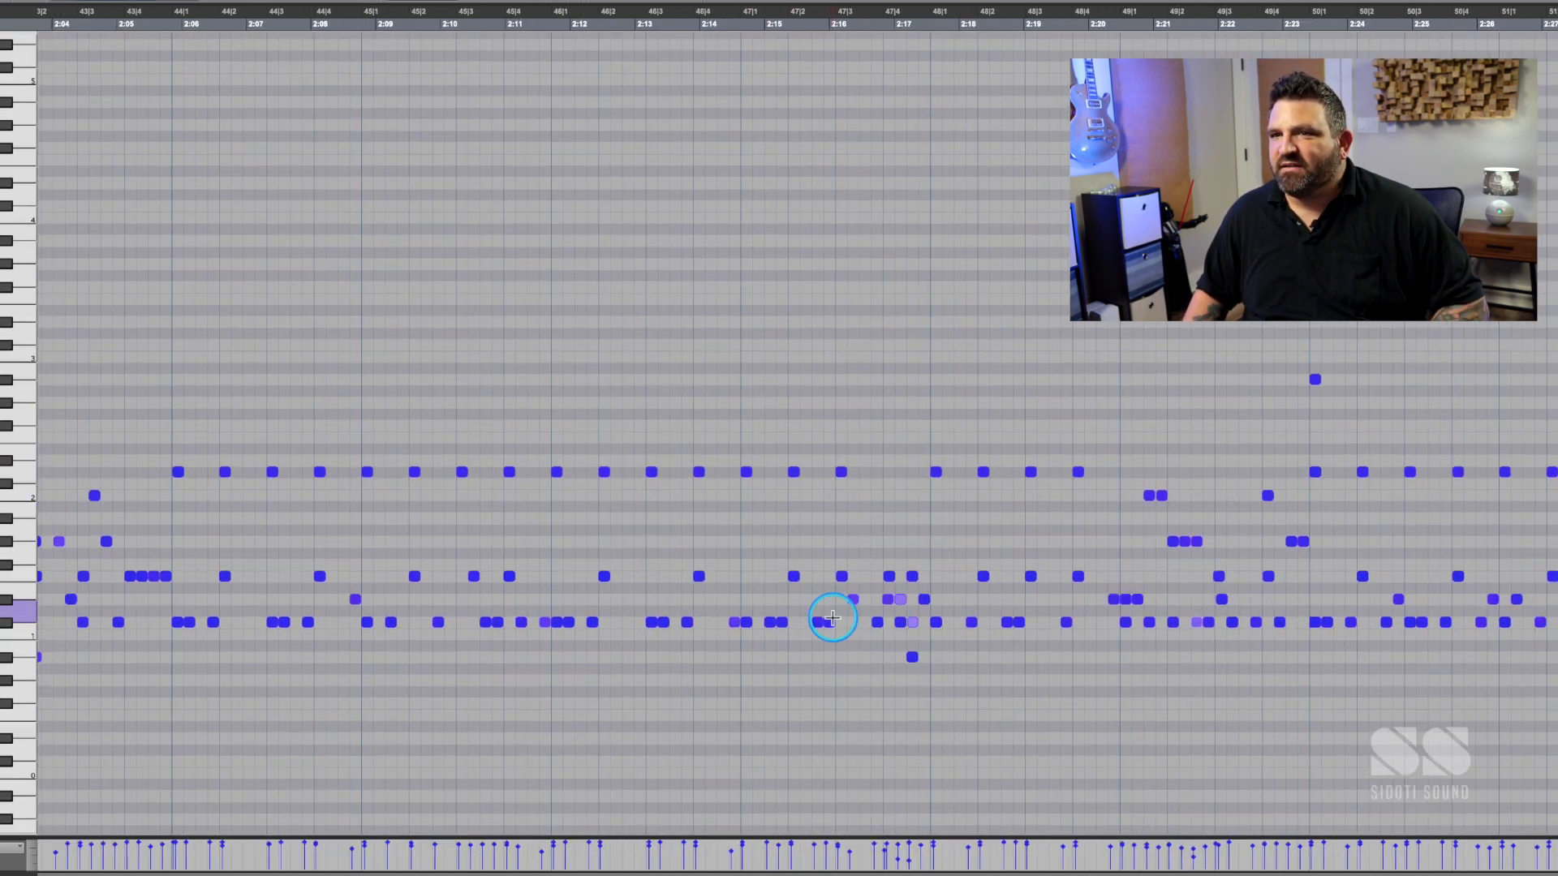
pyautogui.click(691, 507)
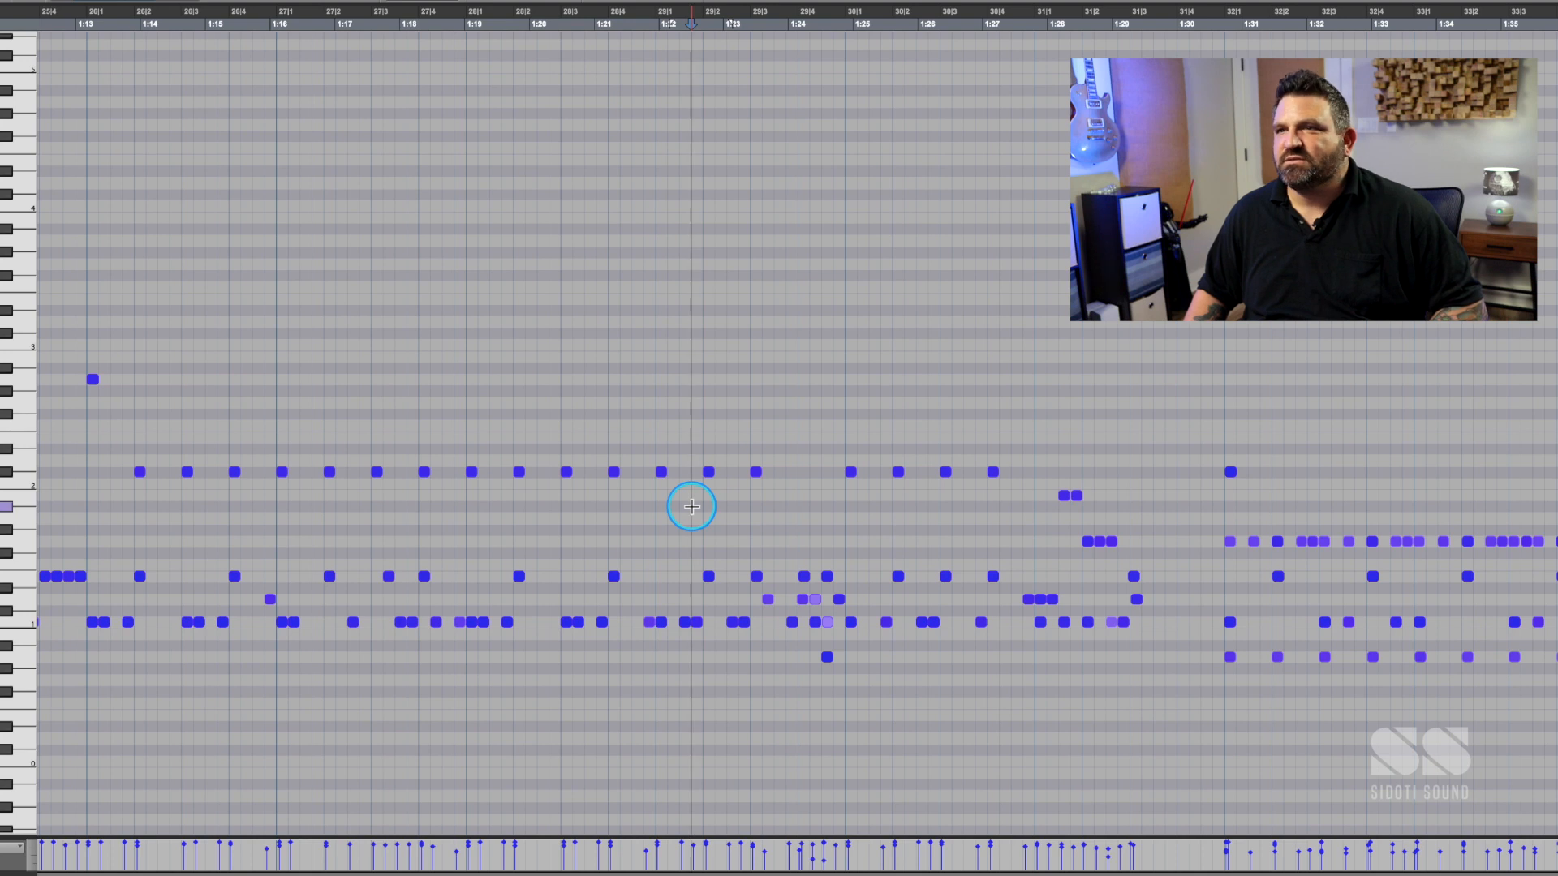
pyautogui.hscroll(-5, 996, 570)
pyautogui.click(996, 570)
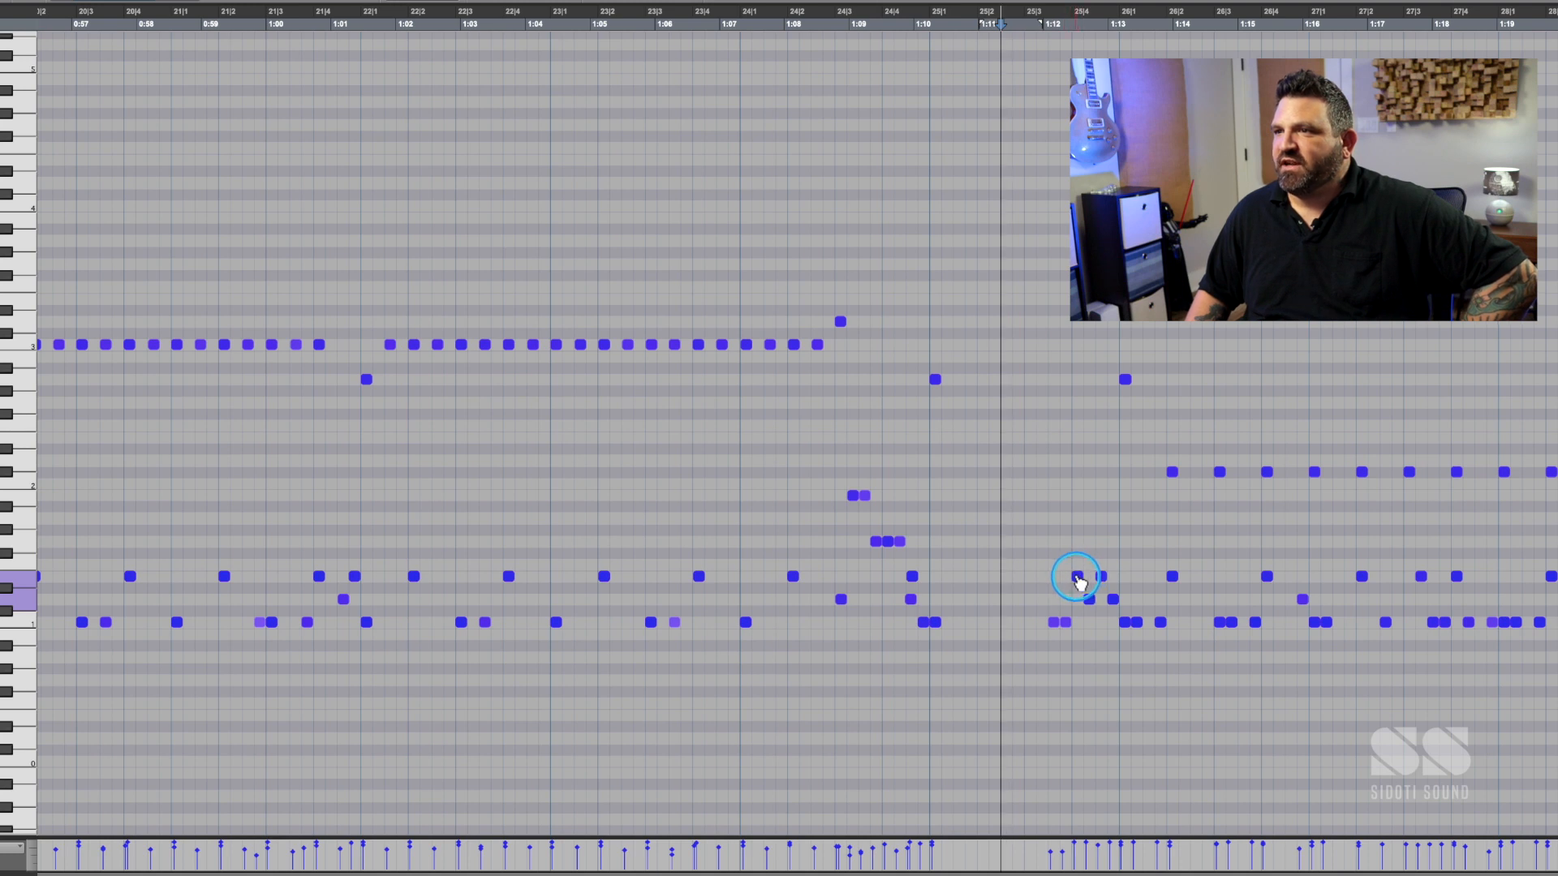
pyautogui.moveTo(1079, 583); pyautogui.dragTo(1096, 601)
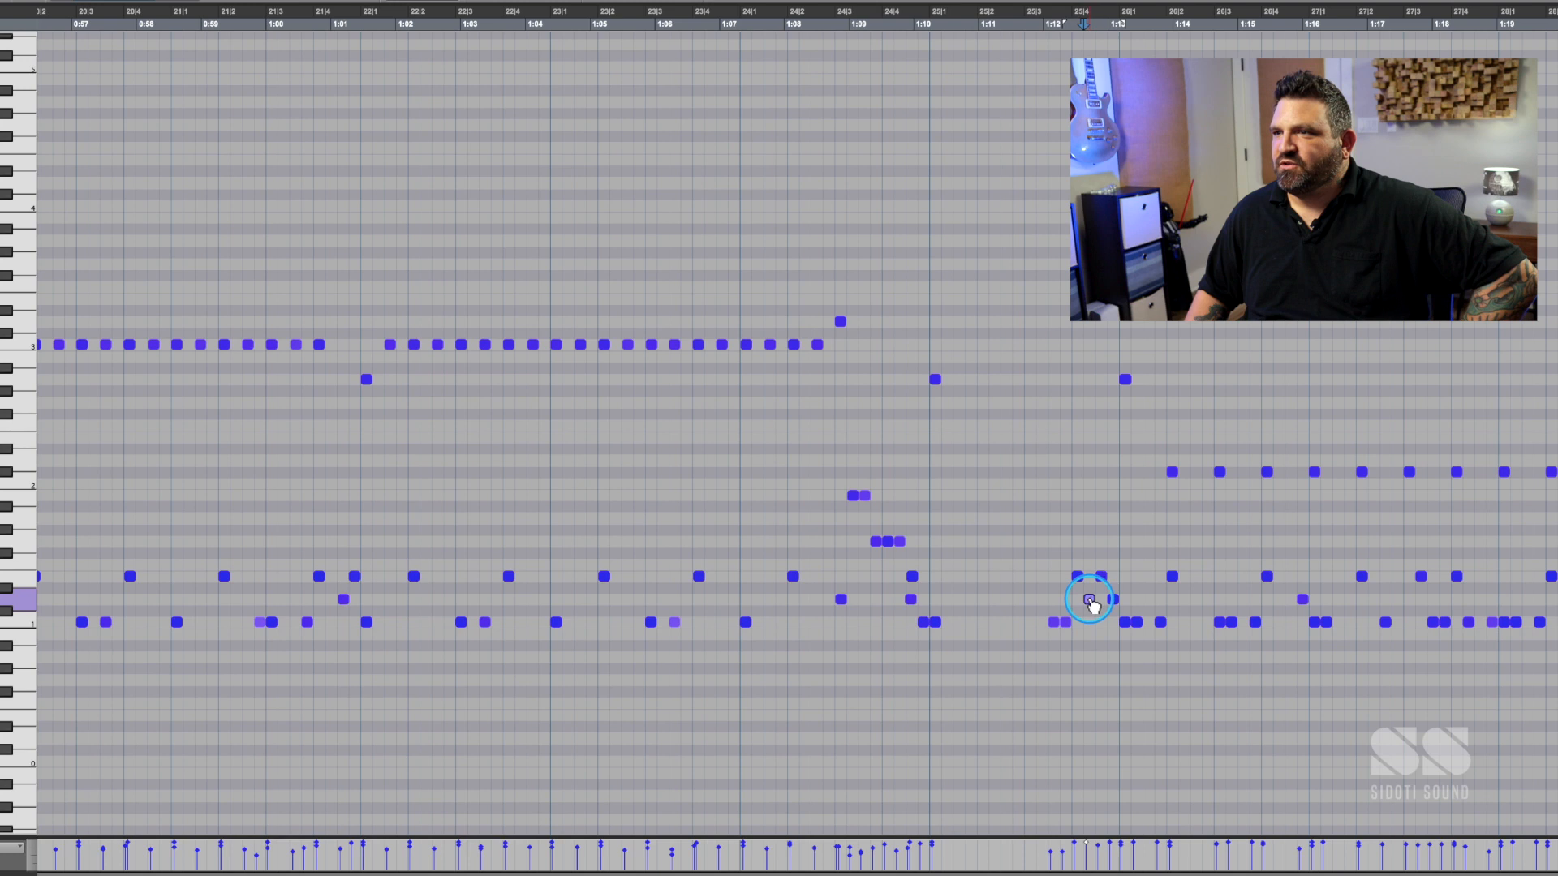
pyautogui.moveTo(1092, 604)
pyautogui.mouseDown()
pyautogui.moveTo(1106, 582)
pyautogui.moveTo(1120, 604)
pyautogui.mouseUp()
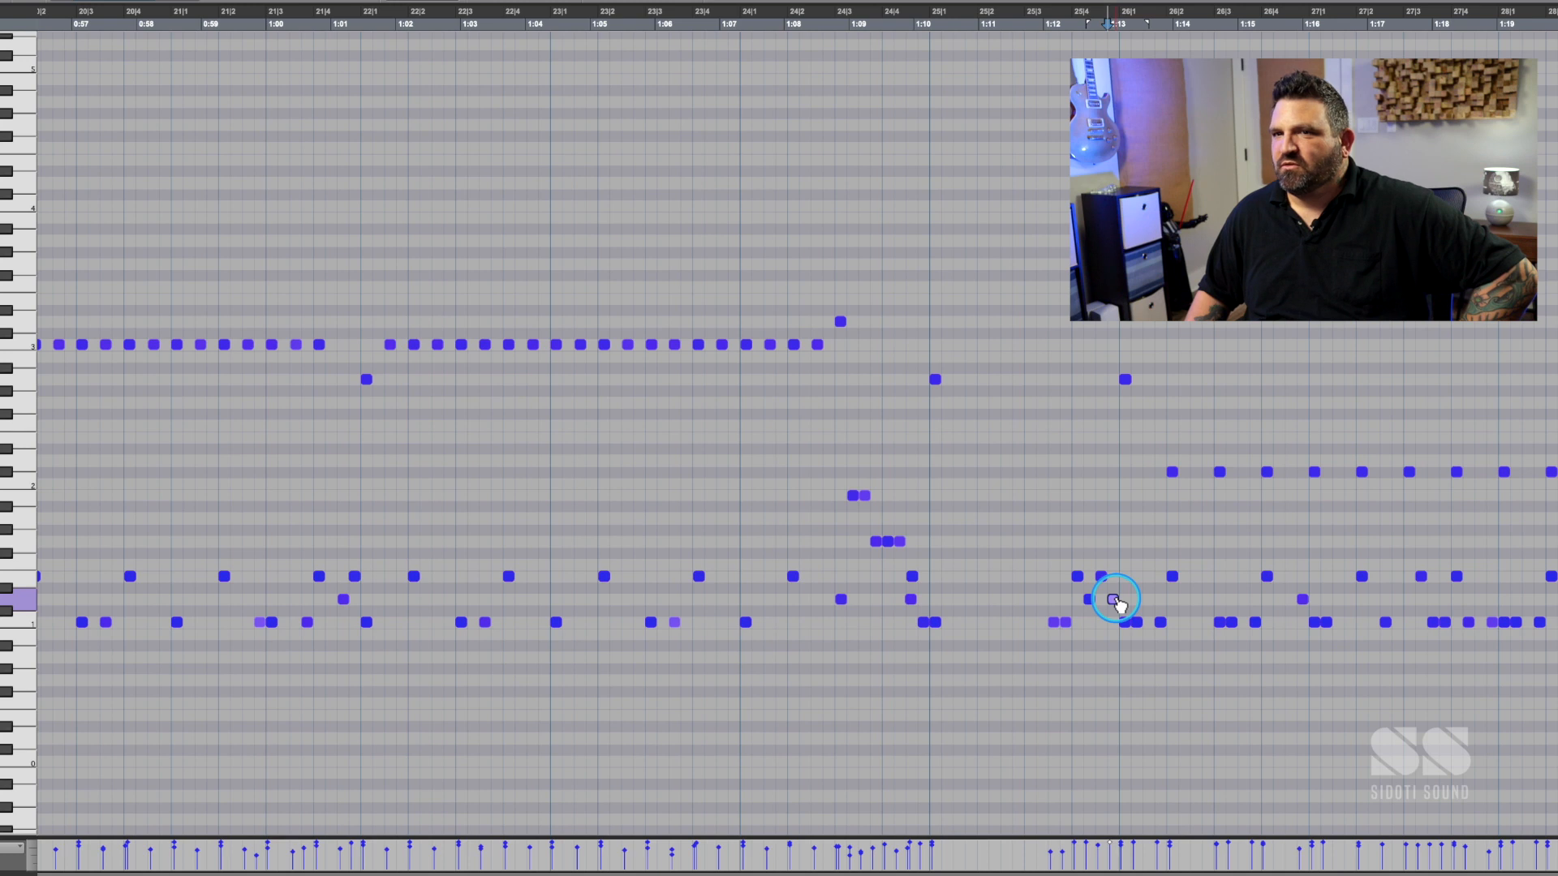
# - Compare the E1 and D1 hits across bars 20 to 28 by selecting each row in turn, and clear the selection
pyautogui.click(23, 581)
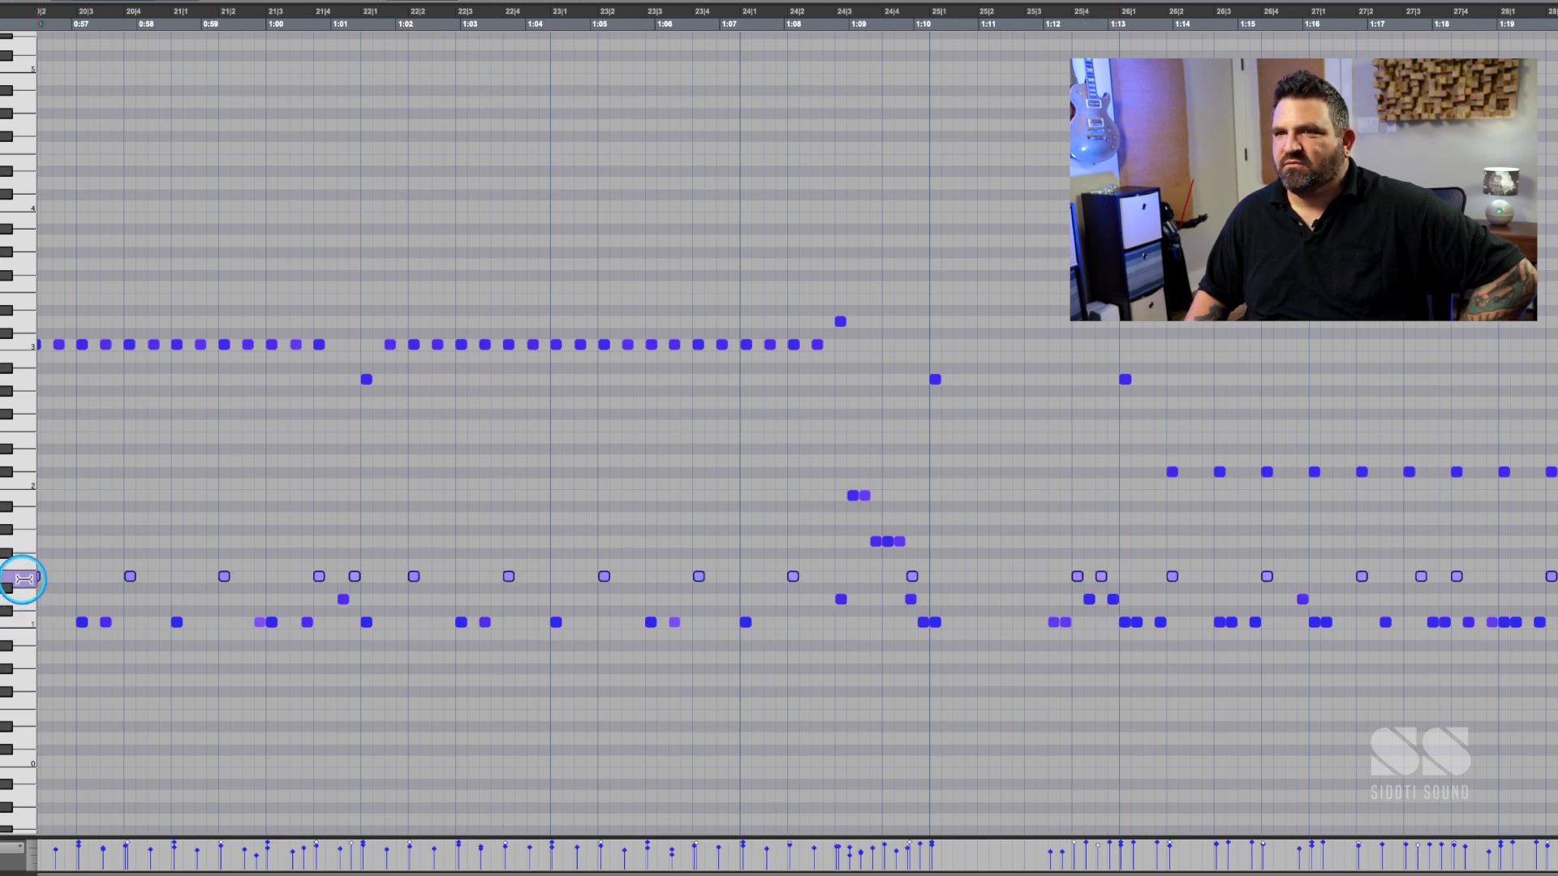
pyautogui.click(22, 599)
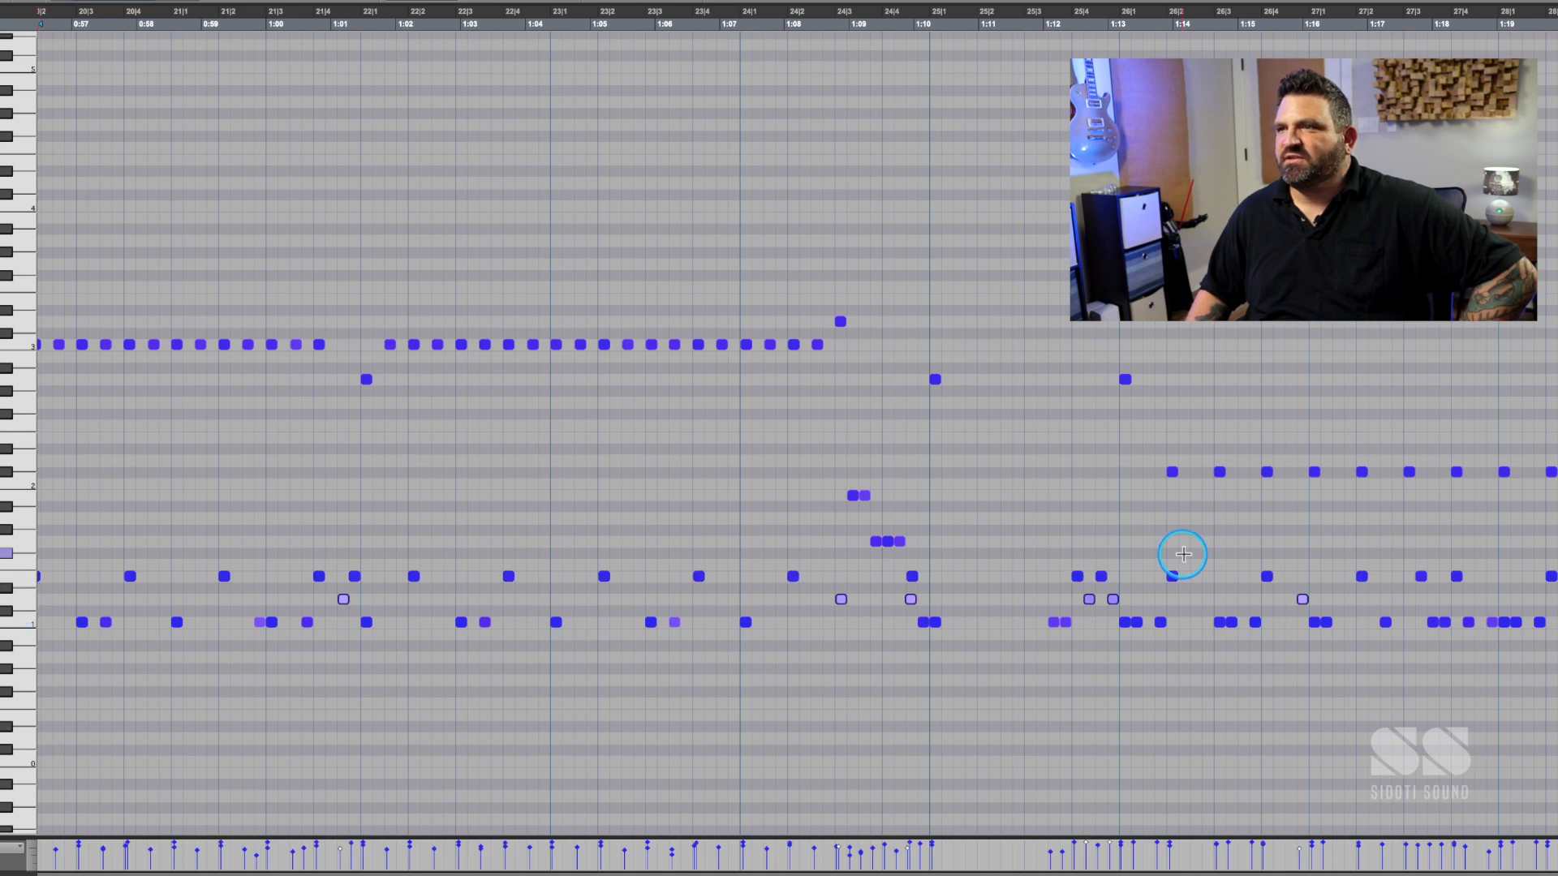
pyautogui.click(1034, 498)
pyautogui.click(976, 496)
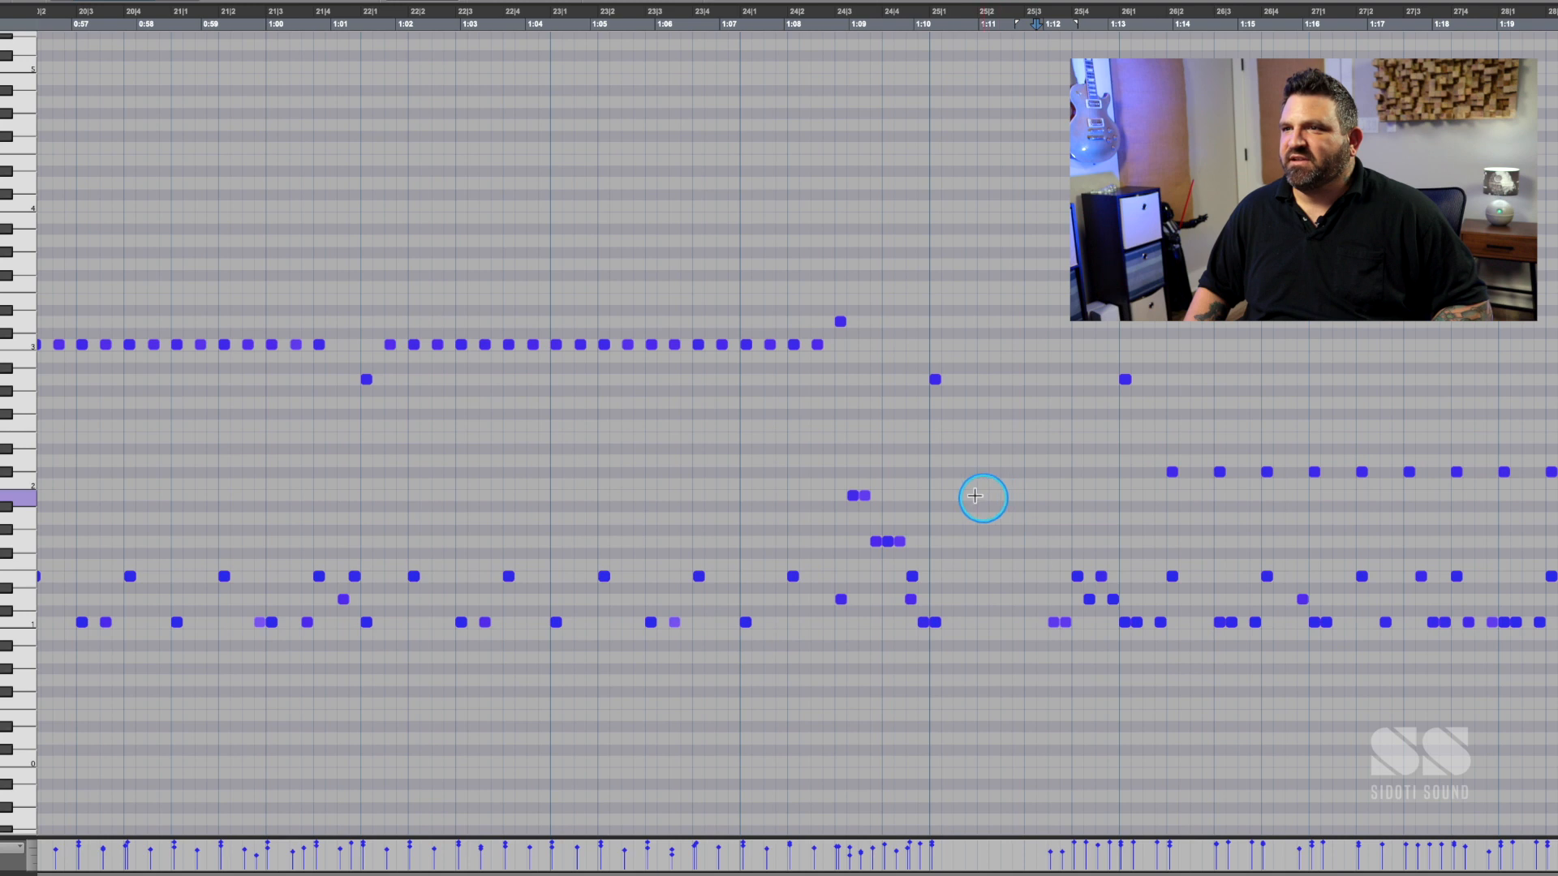
# - Play the drums from the start of bar 25, select the four alternating fill notes before bar 26, and replay them
pyautogui.click(927, 481)
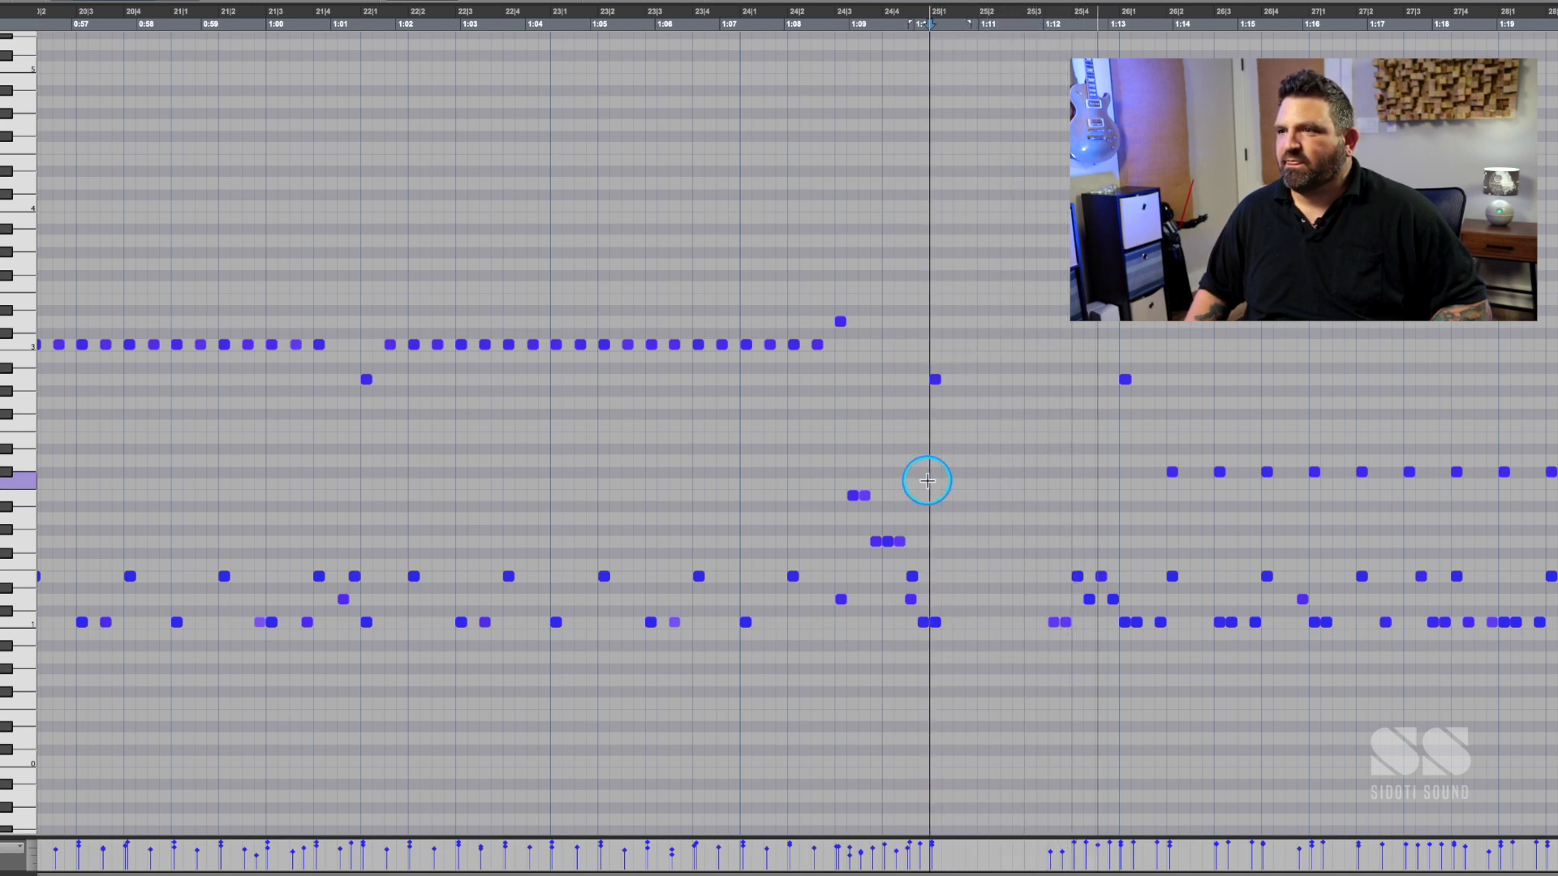
pyautogui.press('space')
pyautogui.moveTo(1068, 553); pyautogui.dragTo(1122, 595)
pyautogui.press('space')
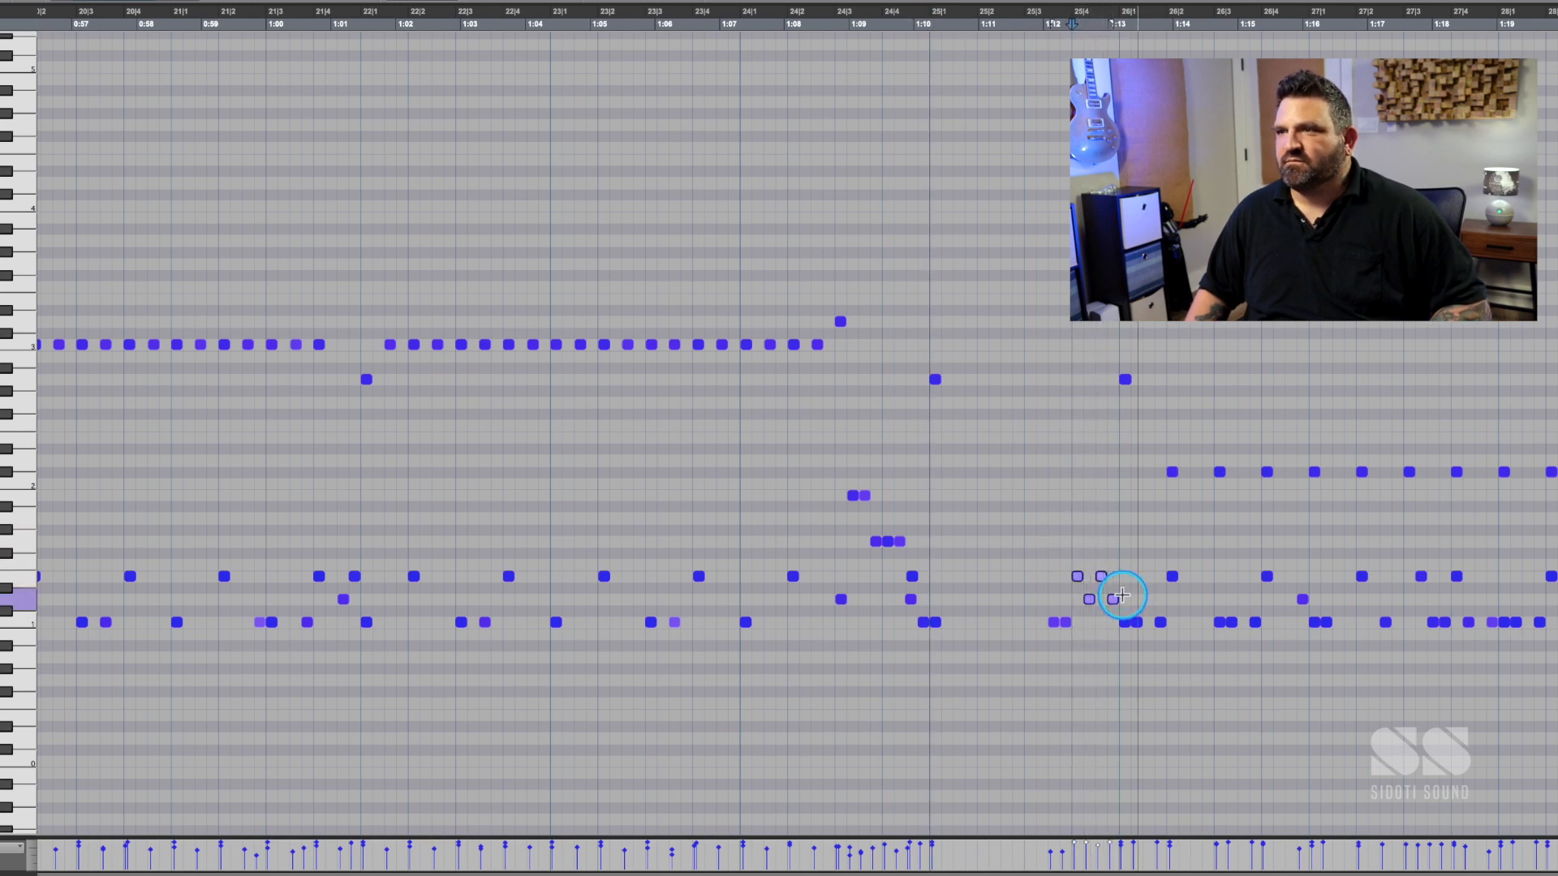
pyautogui.press('space')
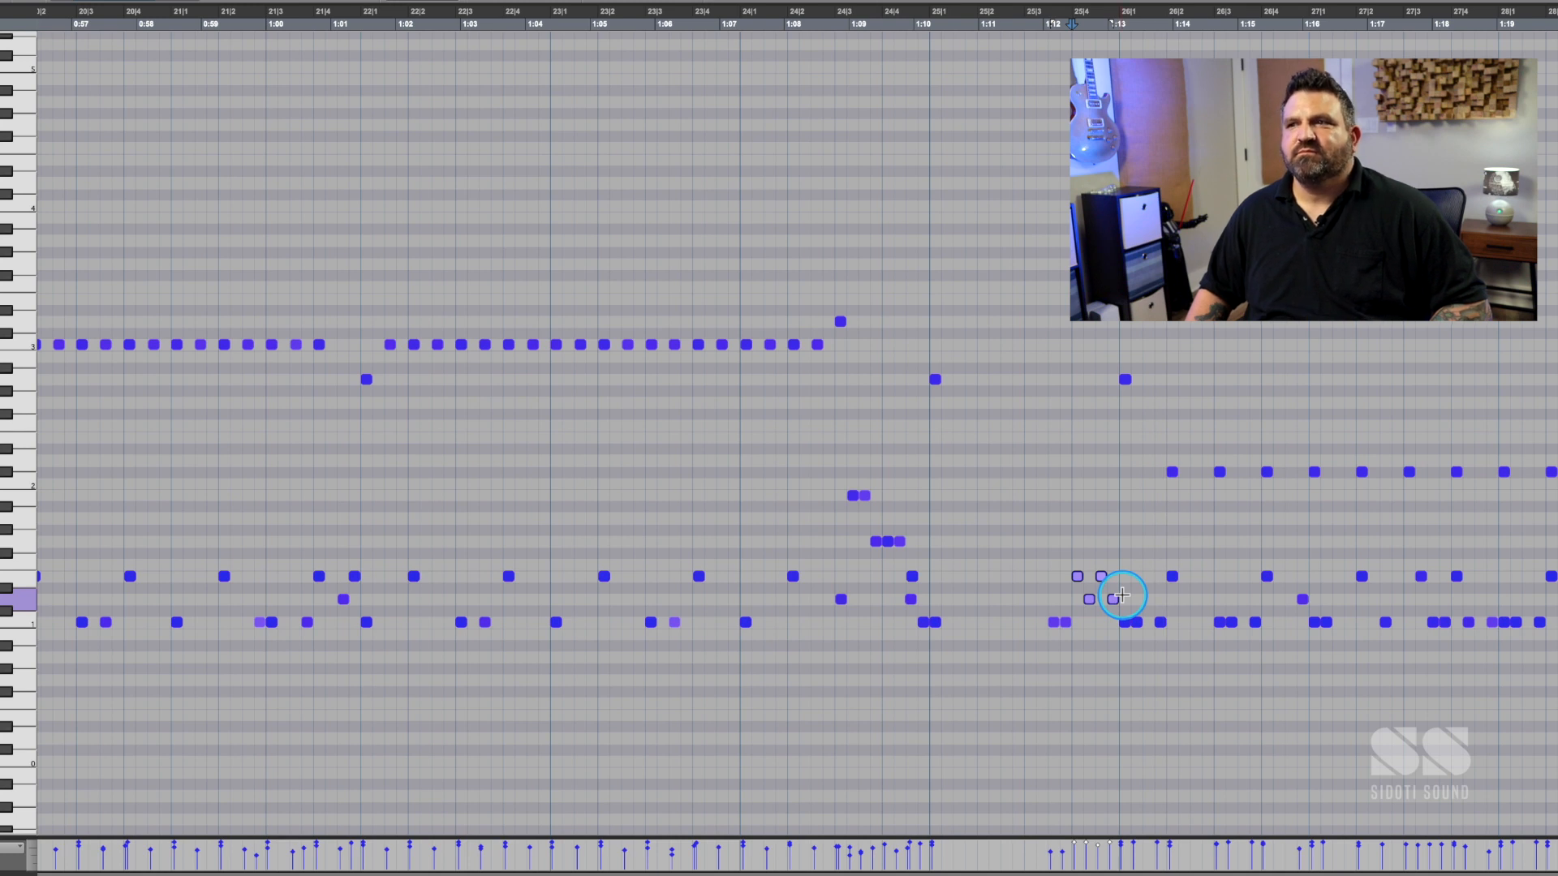
pyautogui.press('space')
pyautogui.press('space')
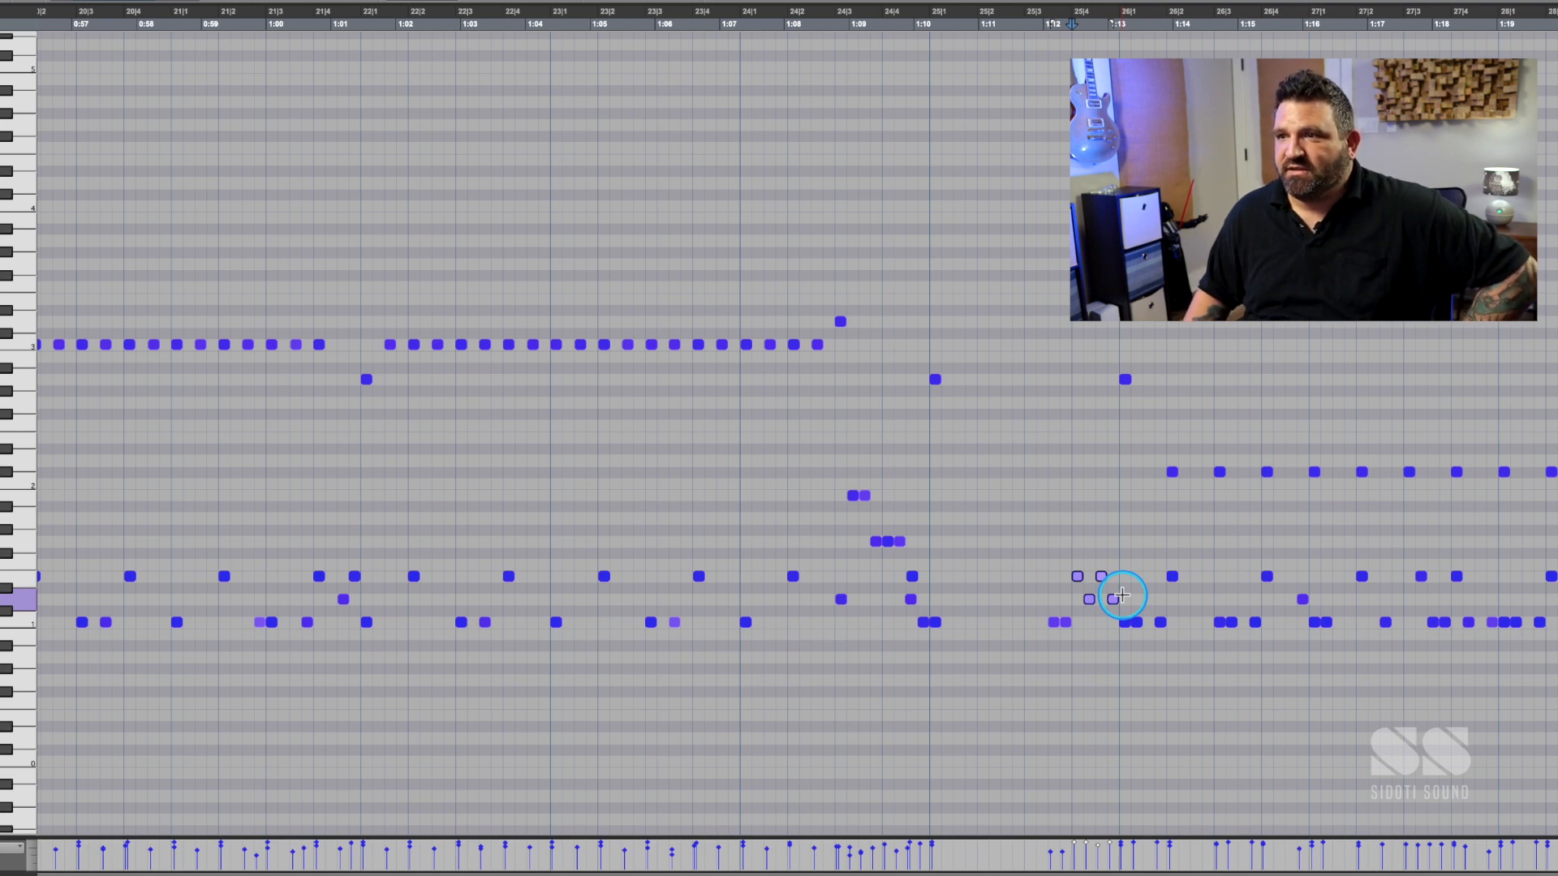
# - Examine close up the timing of the bar 24 fill, especially the two staggered E1 and D1 notes near its end
pyautogui.click(897, 573)
pyautogui.press('t')
pyautogui.press('t')
pyautogui.press('t')
pyautogui.press('t')
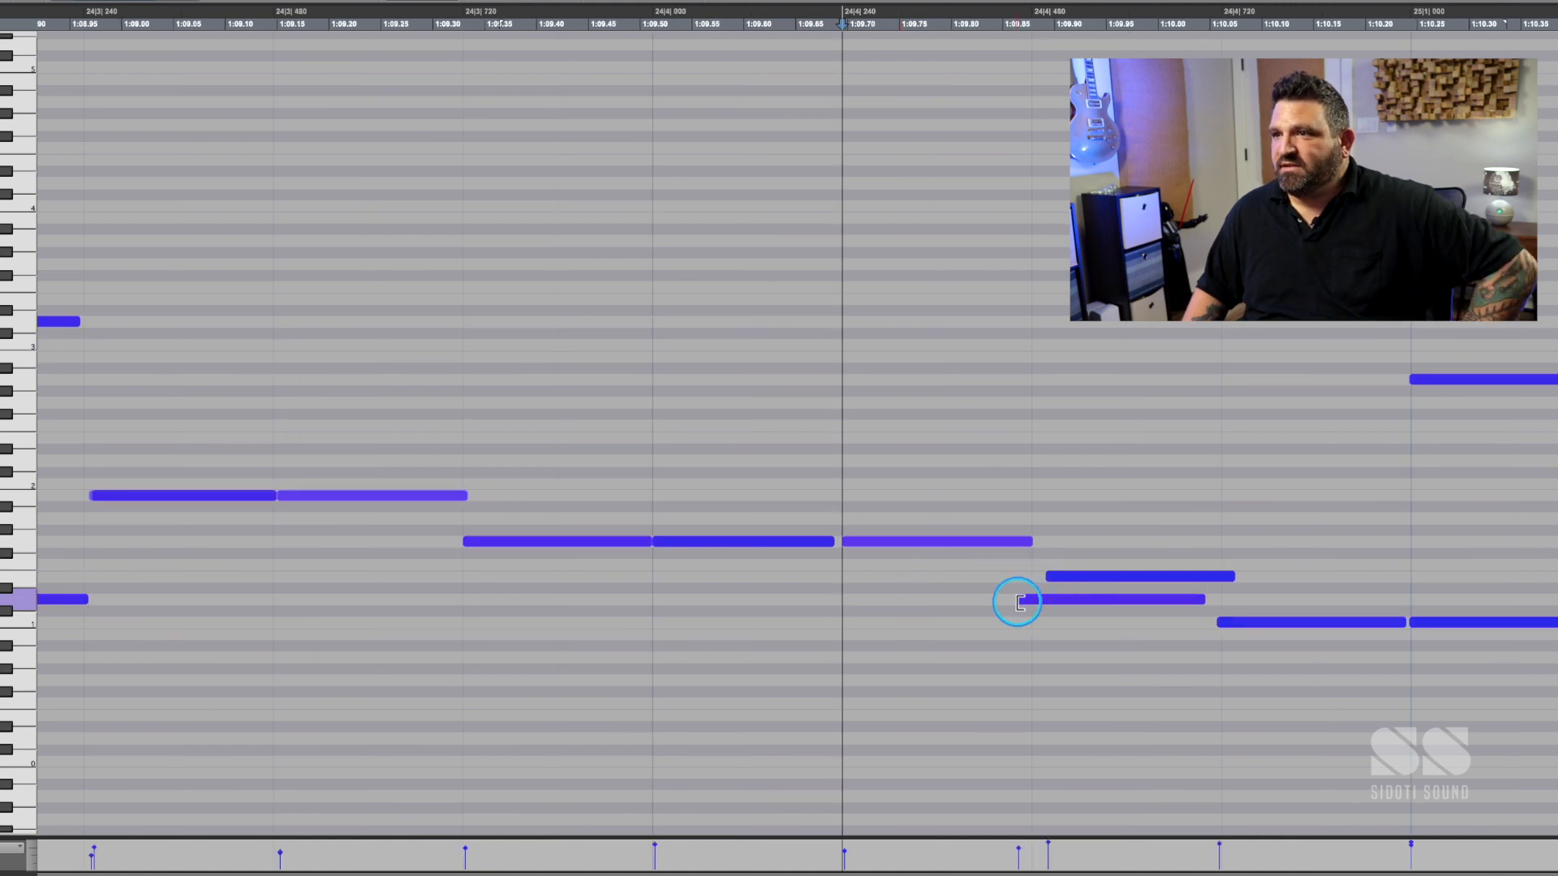
pyautogui.click(1030, 385)
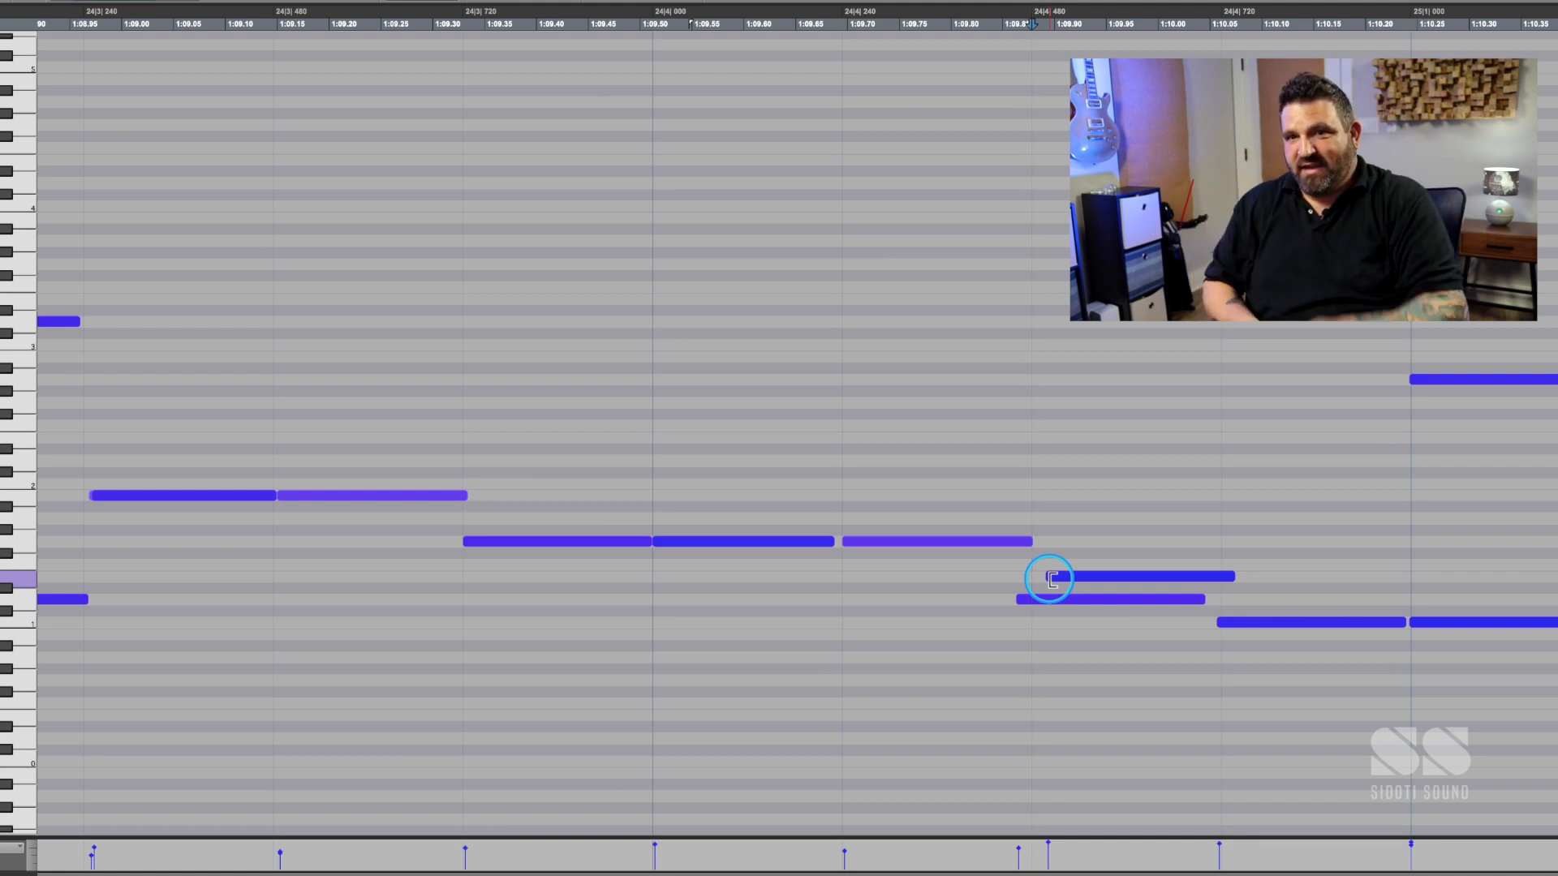
# - Play the end of the bar 24 fill into bar 25 several times, and return to the fill's first notes
pyautogui.click(933, 444)
pyautogui.press('space')
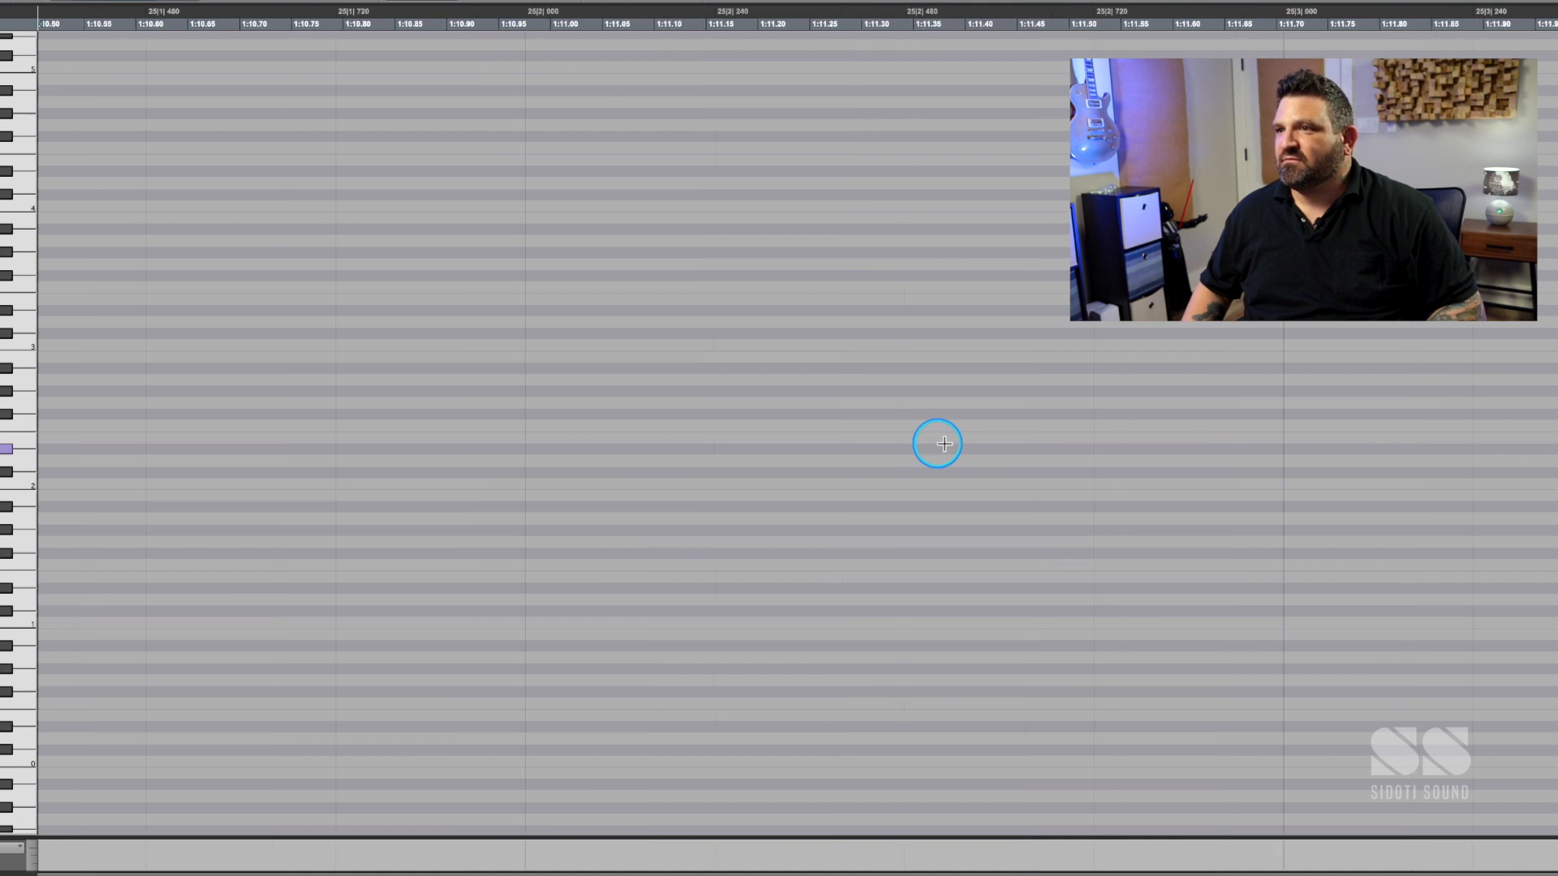
pyautogui.press('space')
pyautogui.click(100, 338)
pyautogui.press('space')
pyautogui.press('space')
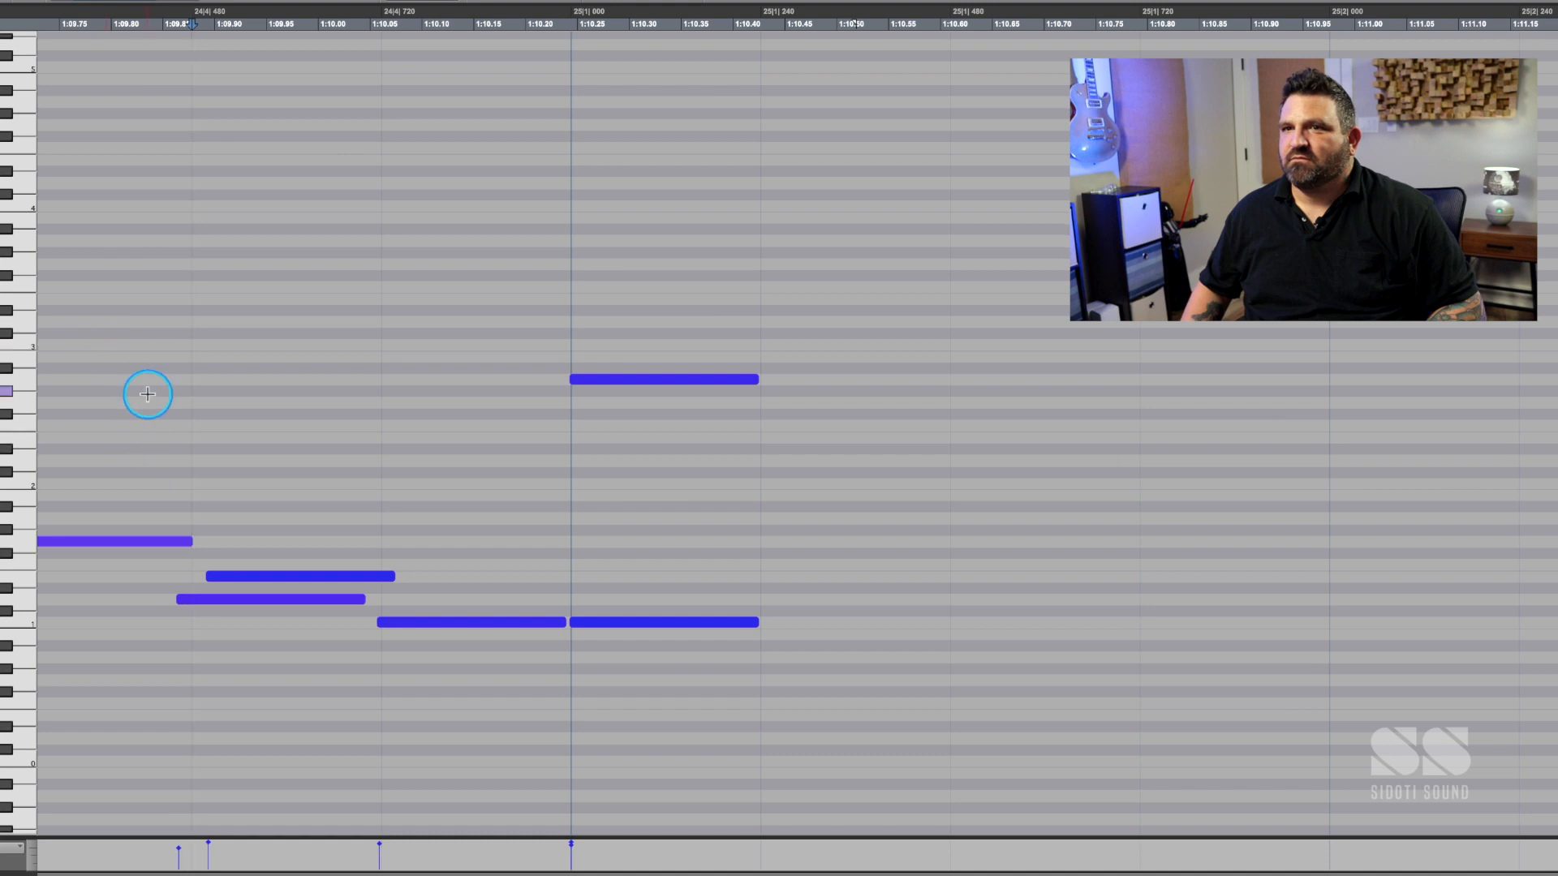
pyautogui.hscroll(-5, 87, 383)
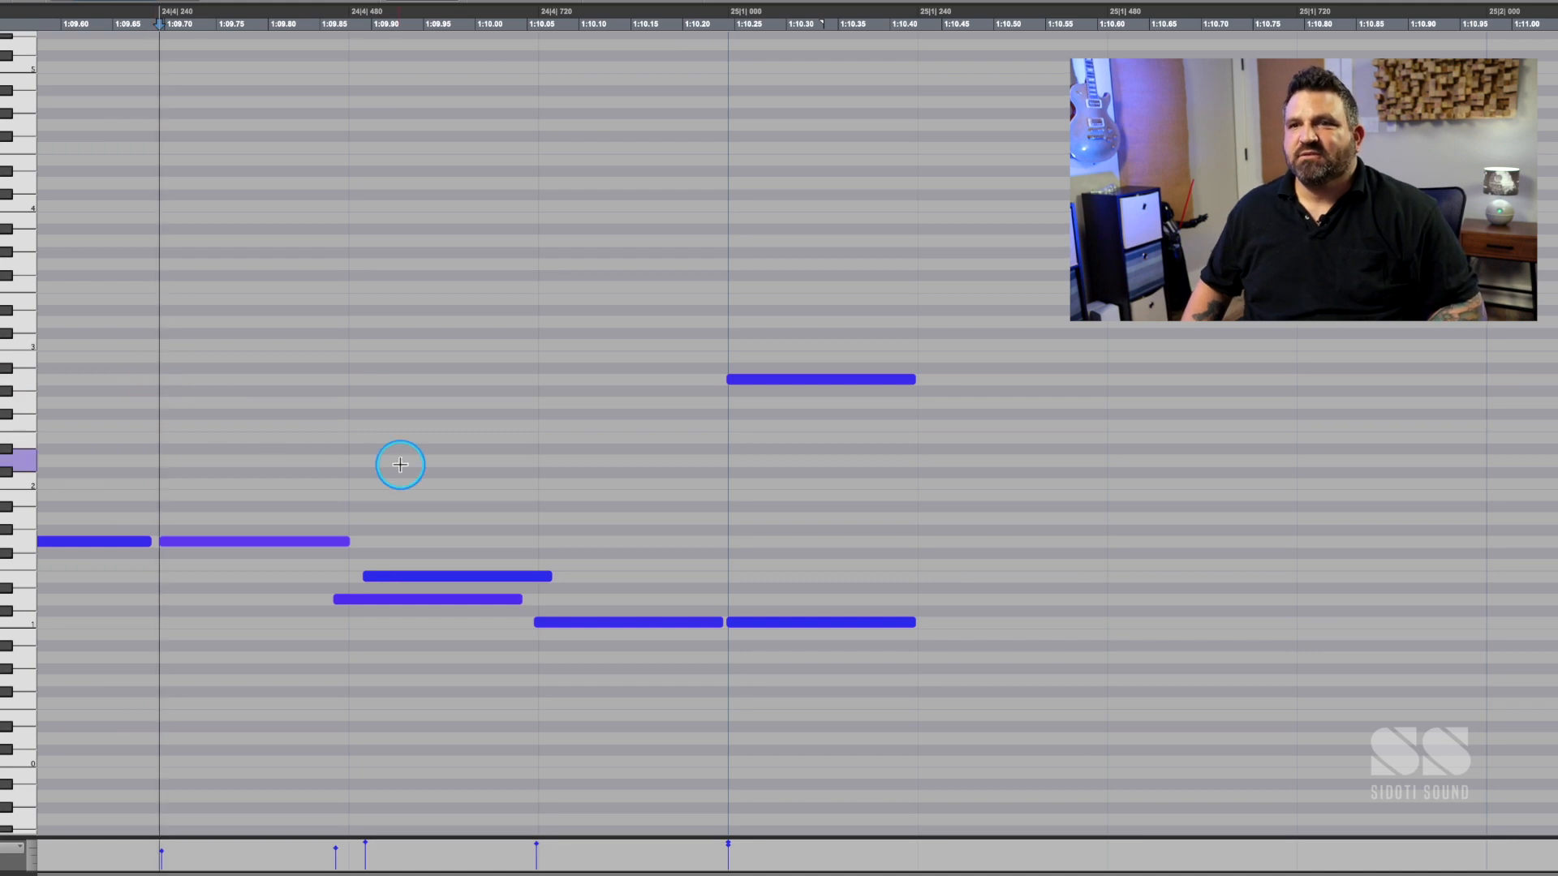
pyautogui.hscroll(-20, 372, 497)
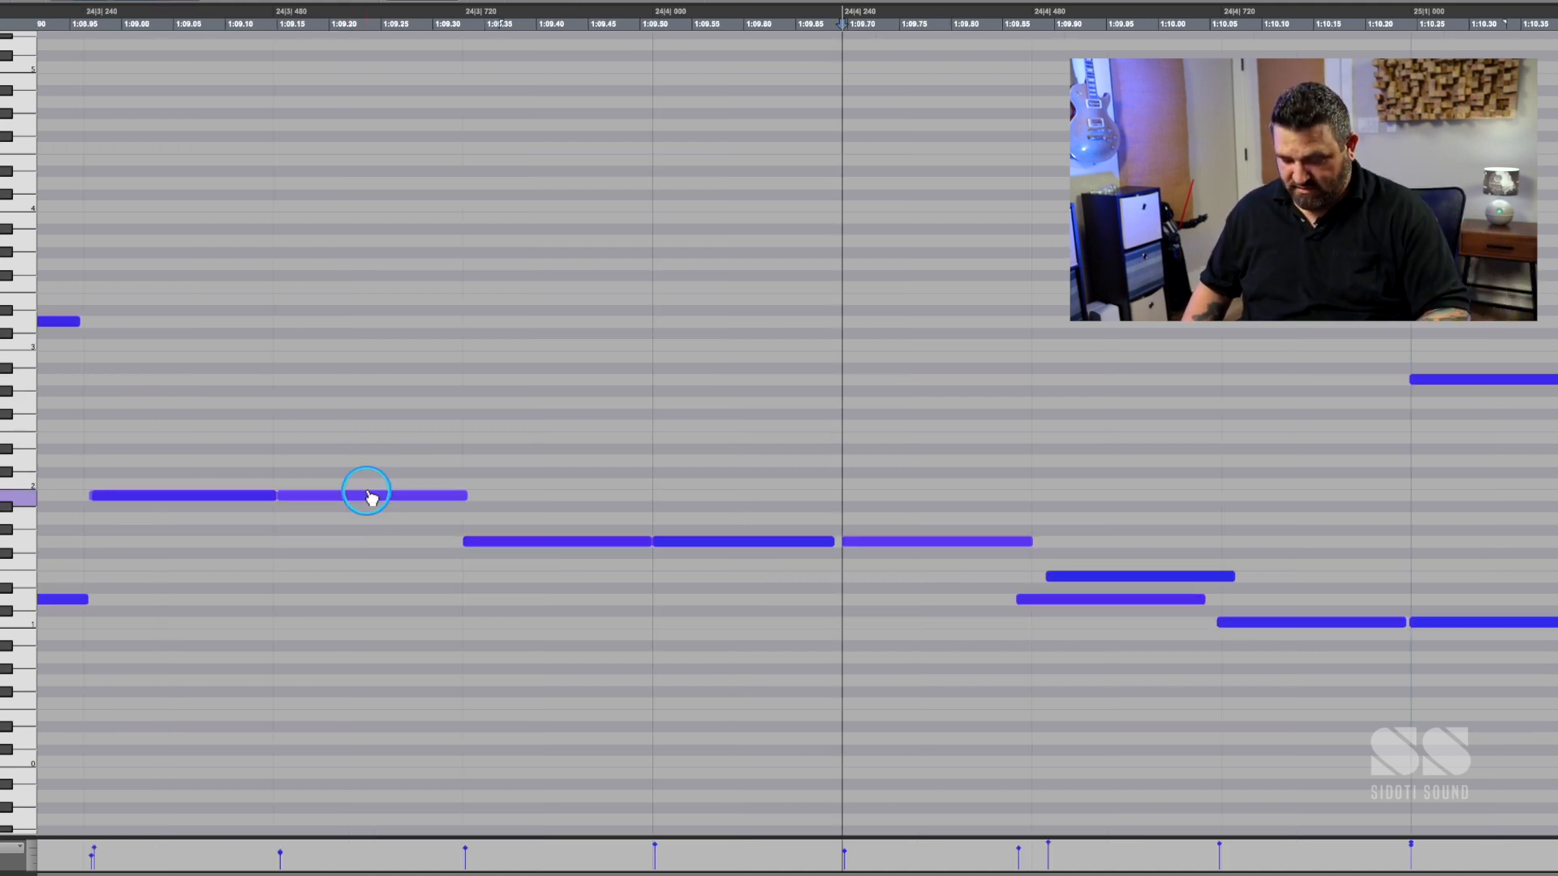
# - Close the MIDI Editor and open the SSDSampler5 plug-in on the Drummer-1 track, moving its window into clear view
pyautogui.press('super+[')
pyautogui.press('super+[')
pyautogui.press('super+[')
pyautogui.press('super+[')
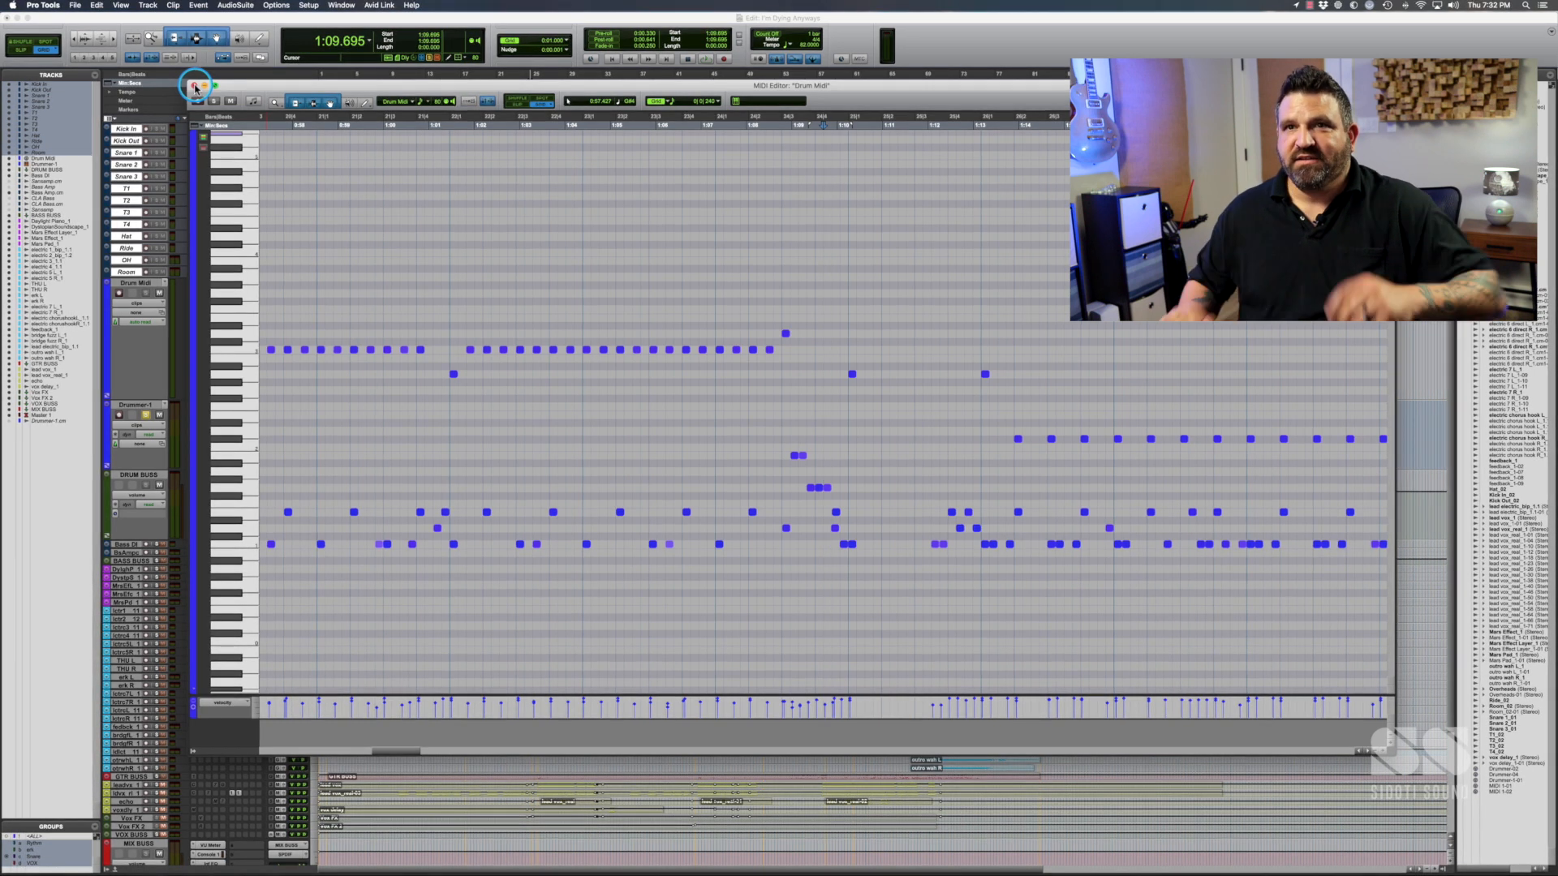
pyautogui.click(194, 86)
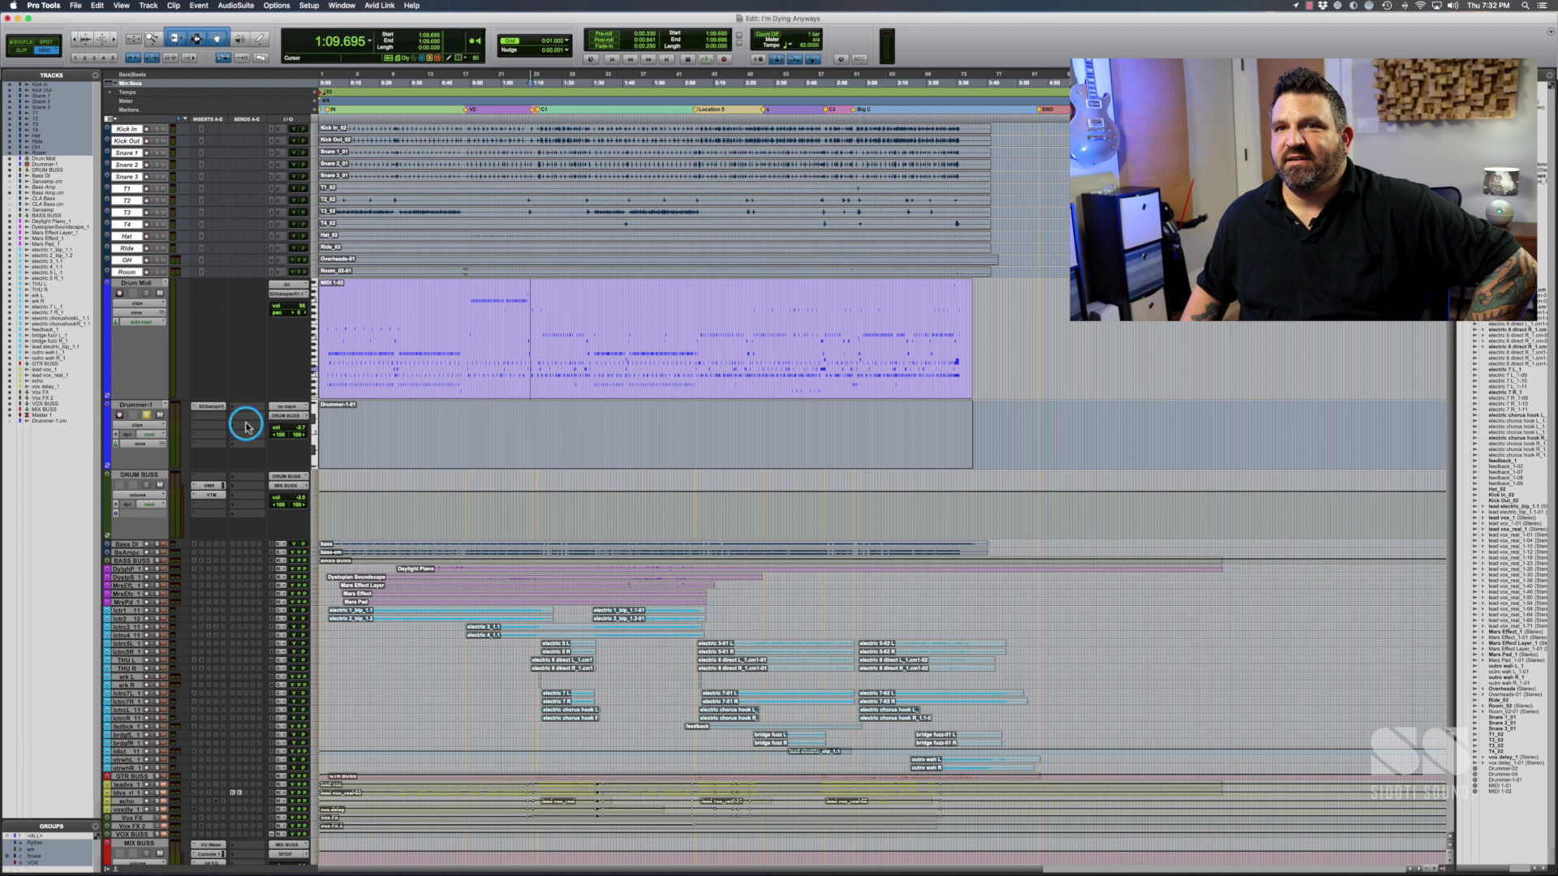
pyautogui.click(213, 405)
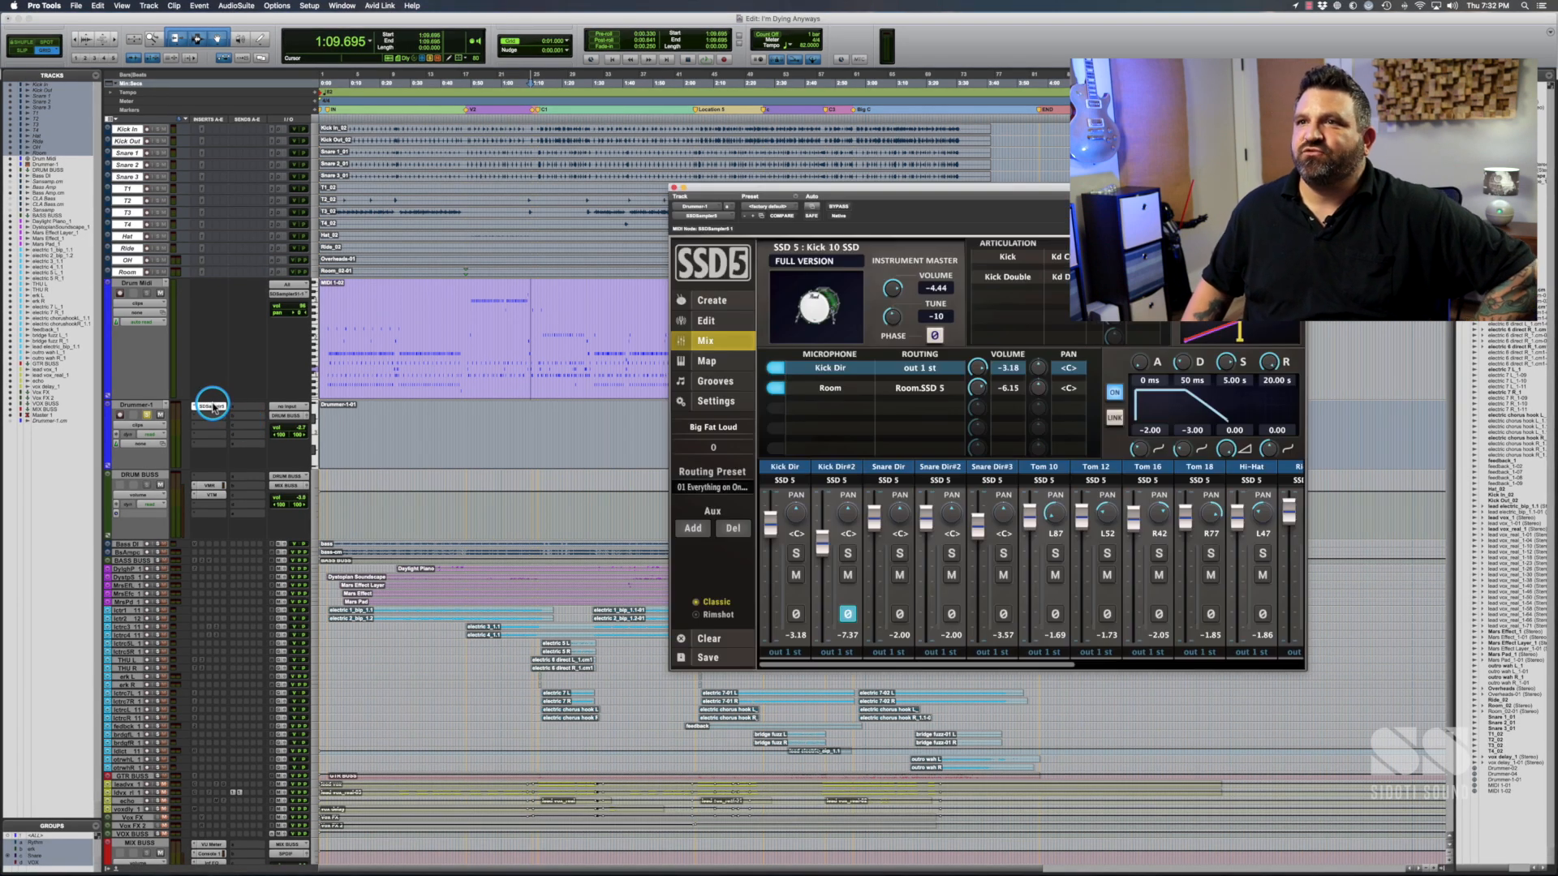
pyautogui.click(773, 374)
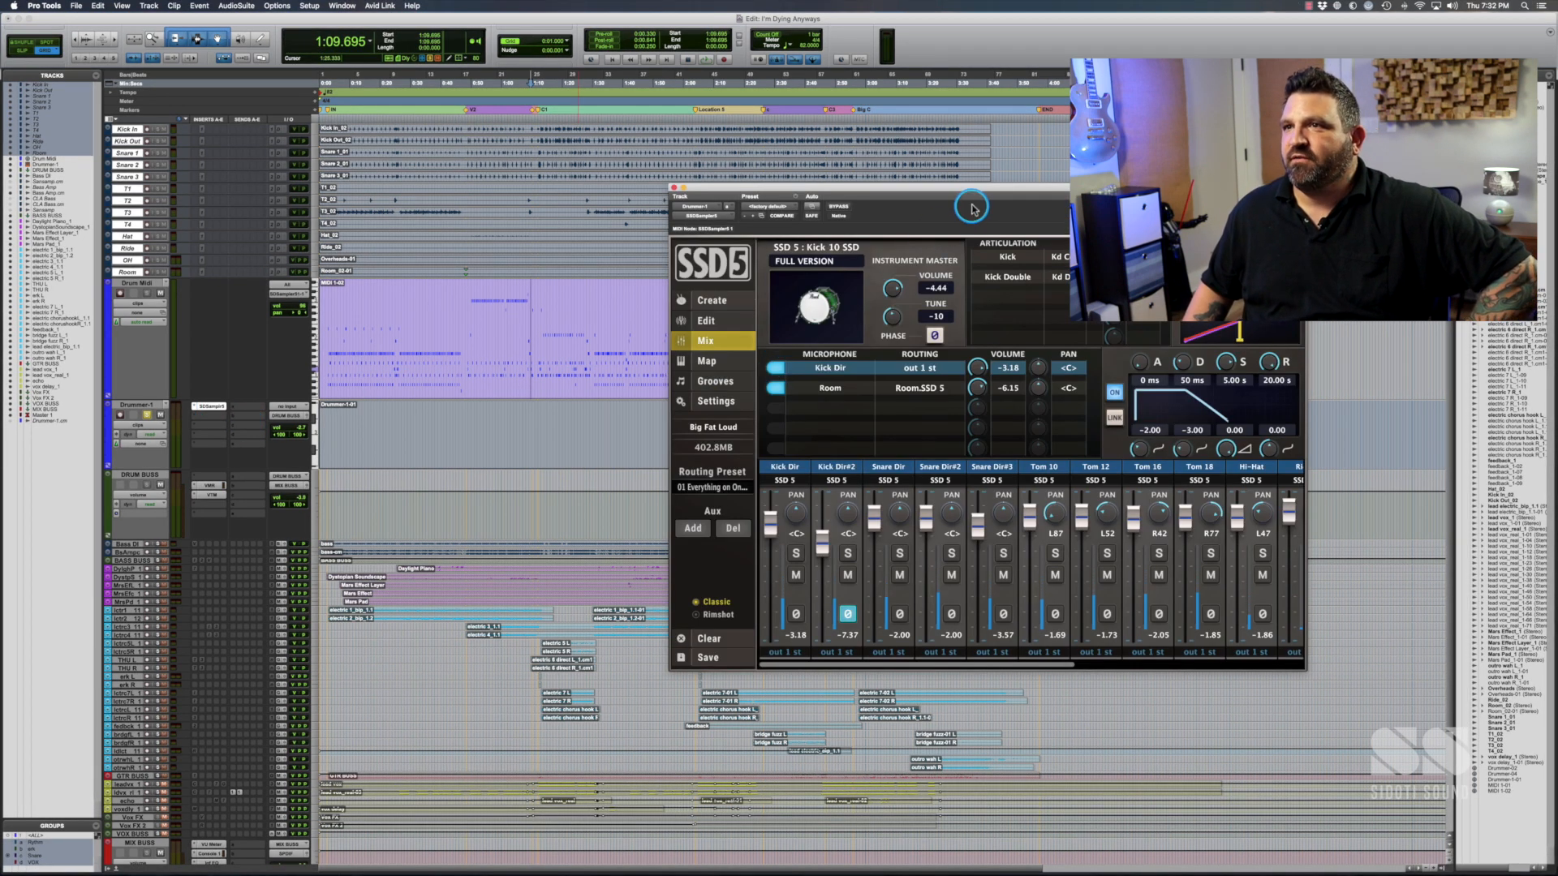
pyautogui.moveTo(989, 193); pyautogui.dragTo(869, 187)
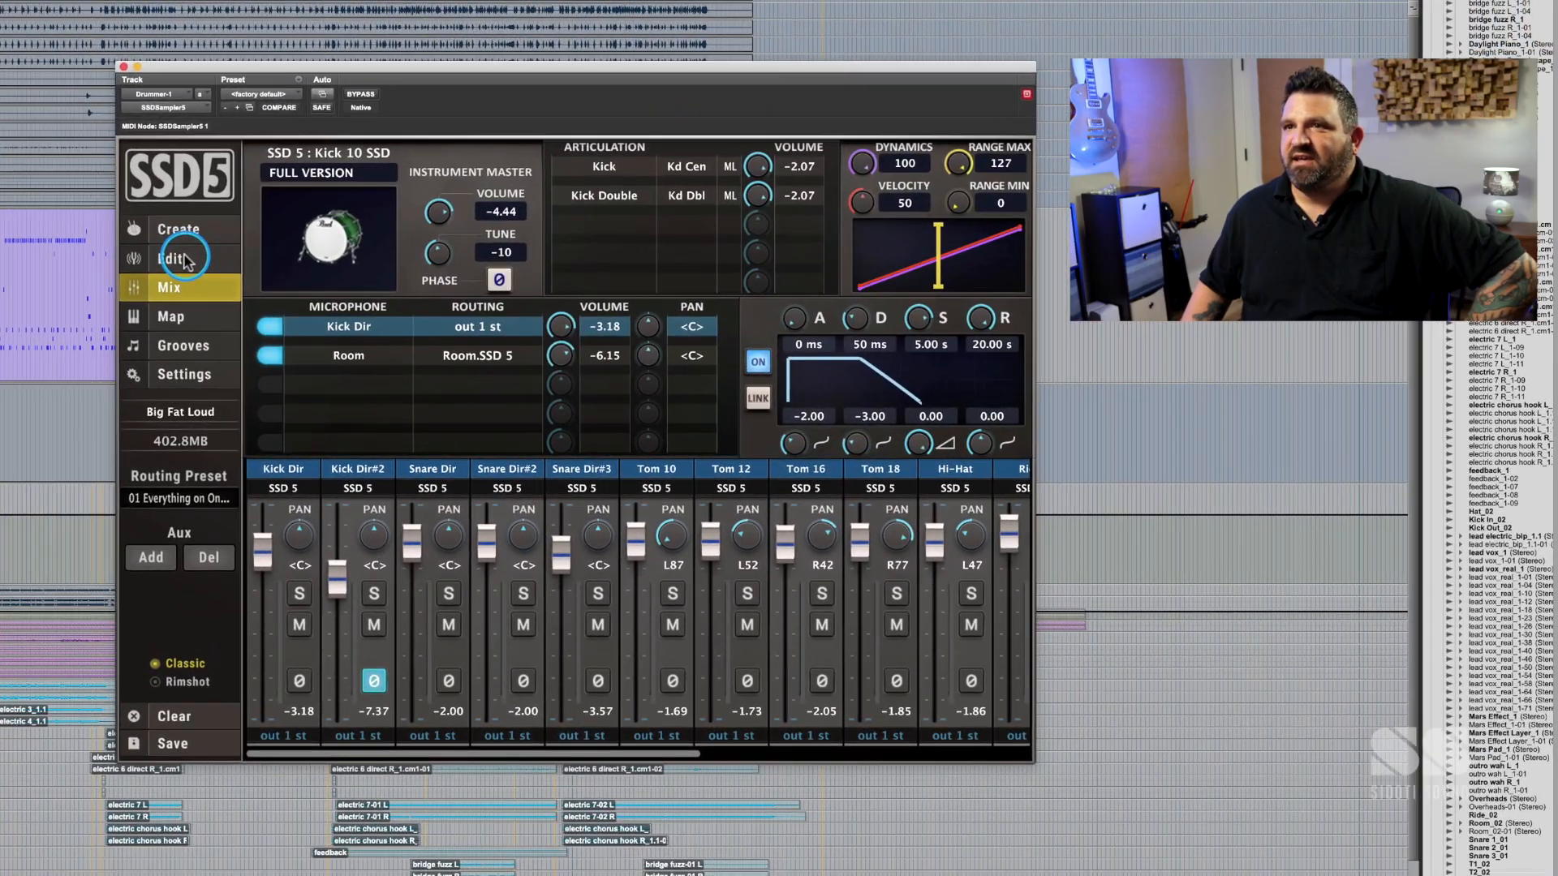
# - Show the drum kit for editing and audition the 10, 12, 16 and 18 toms in turn, ending on the 18 tom
pyautogui.click(213, 266)
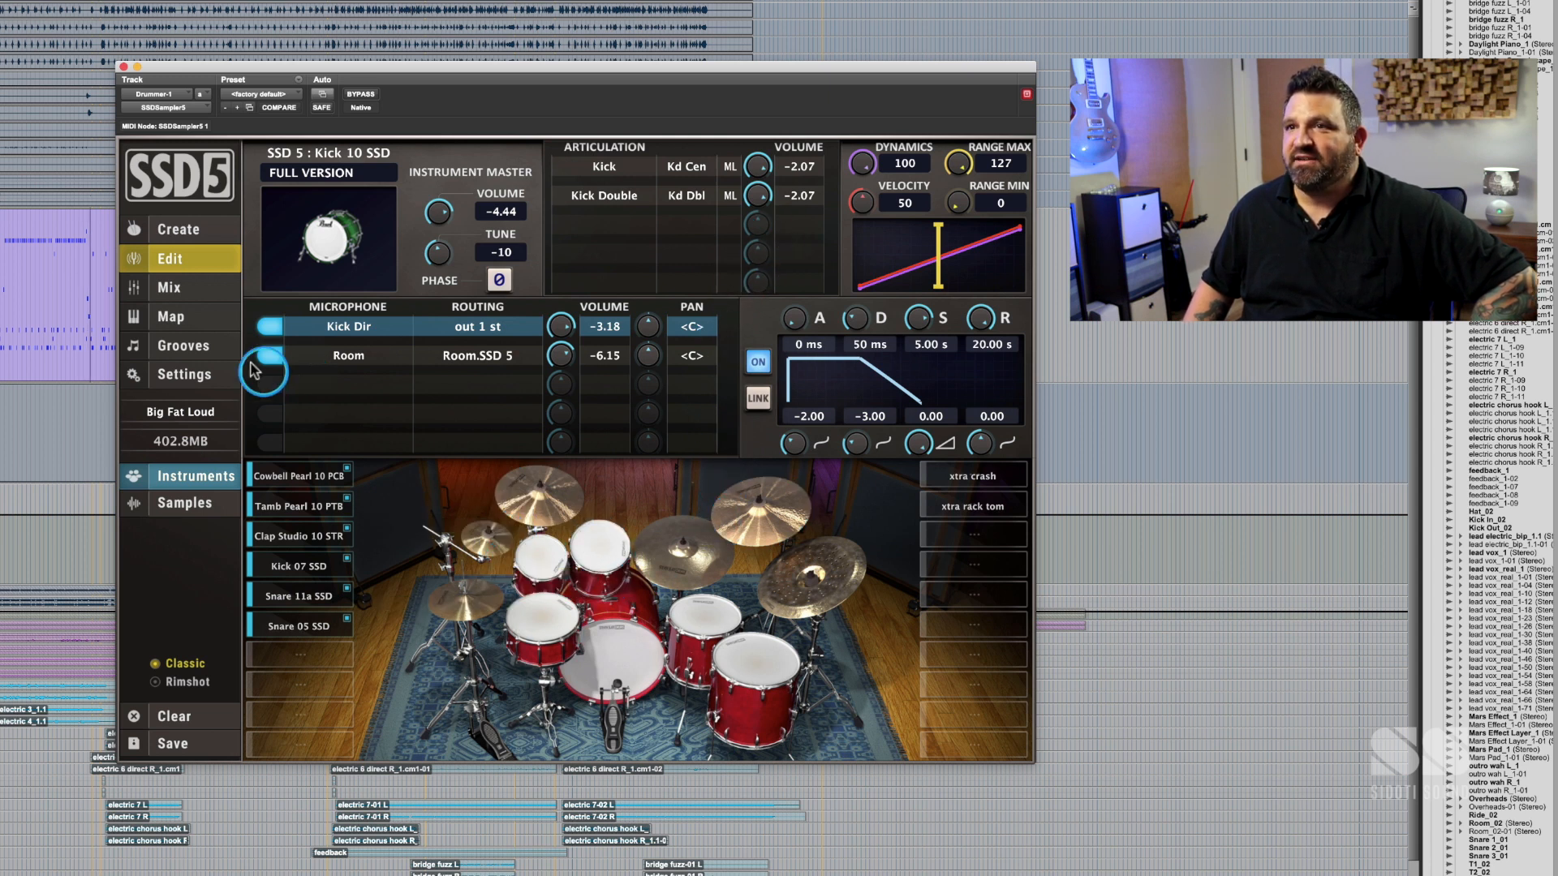
pyautogui.click(550, 563)
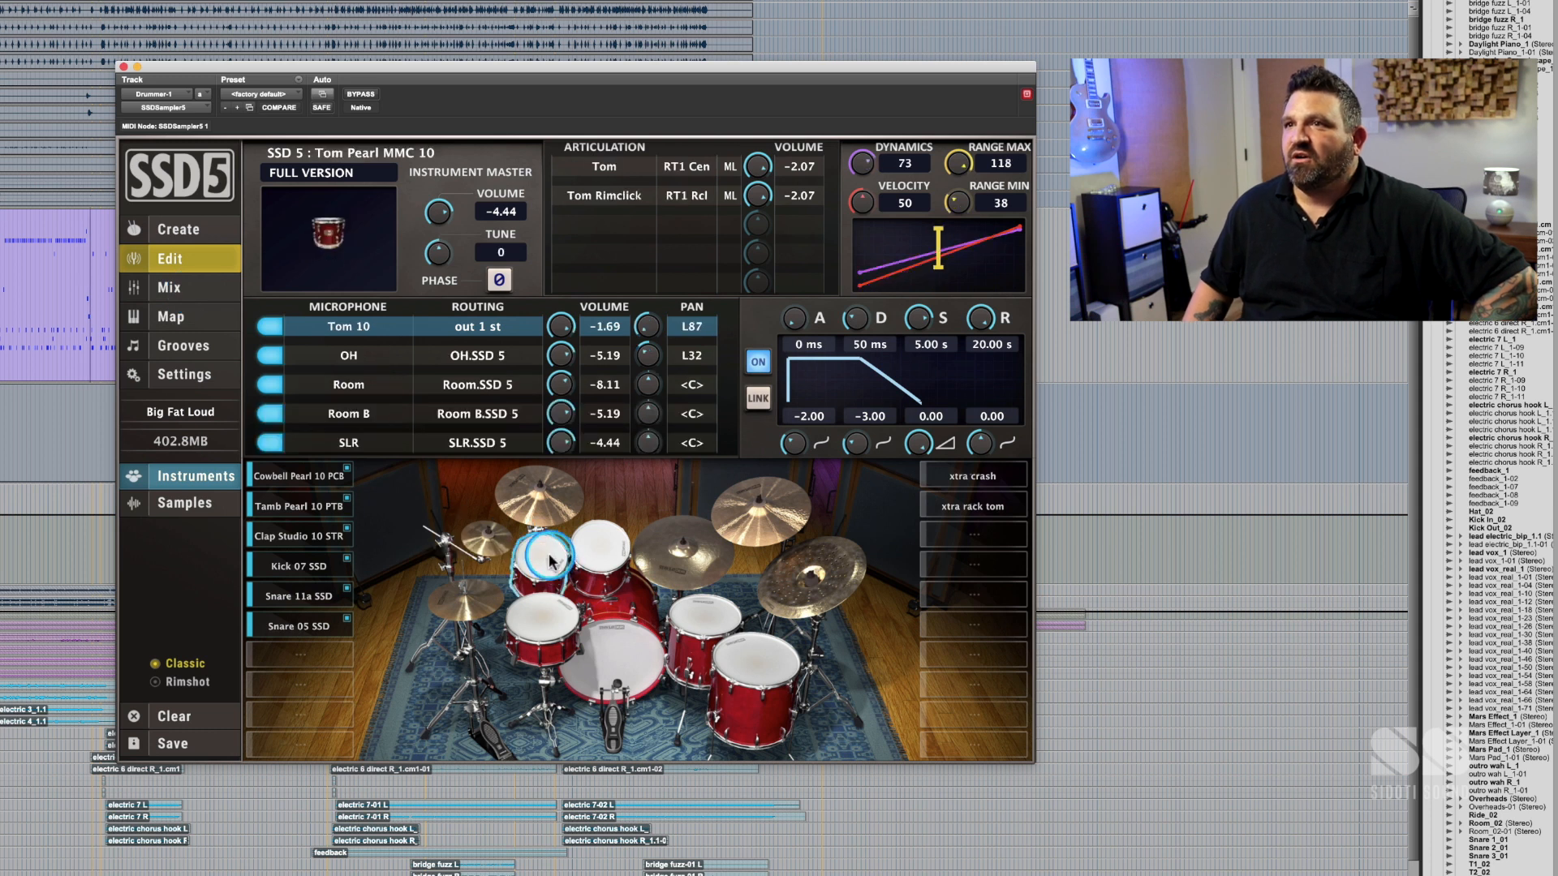
pyautogui.click(604, 552)
pyautogui.click(703, 608)
pyautogui.click(763, 657)
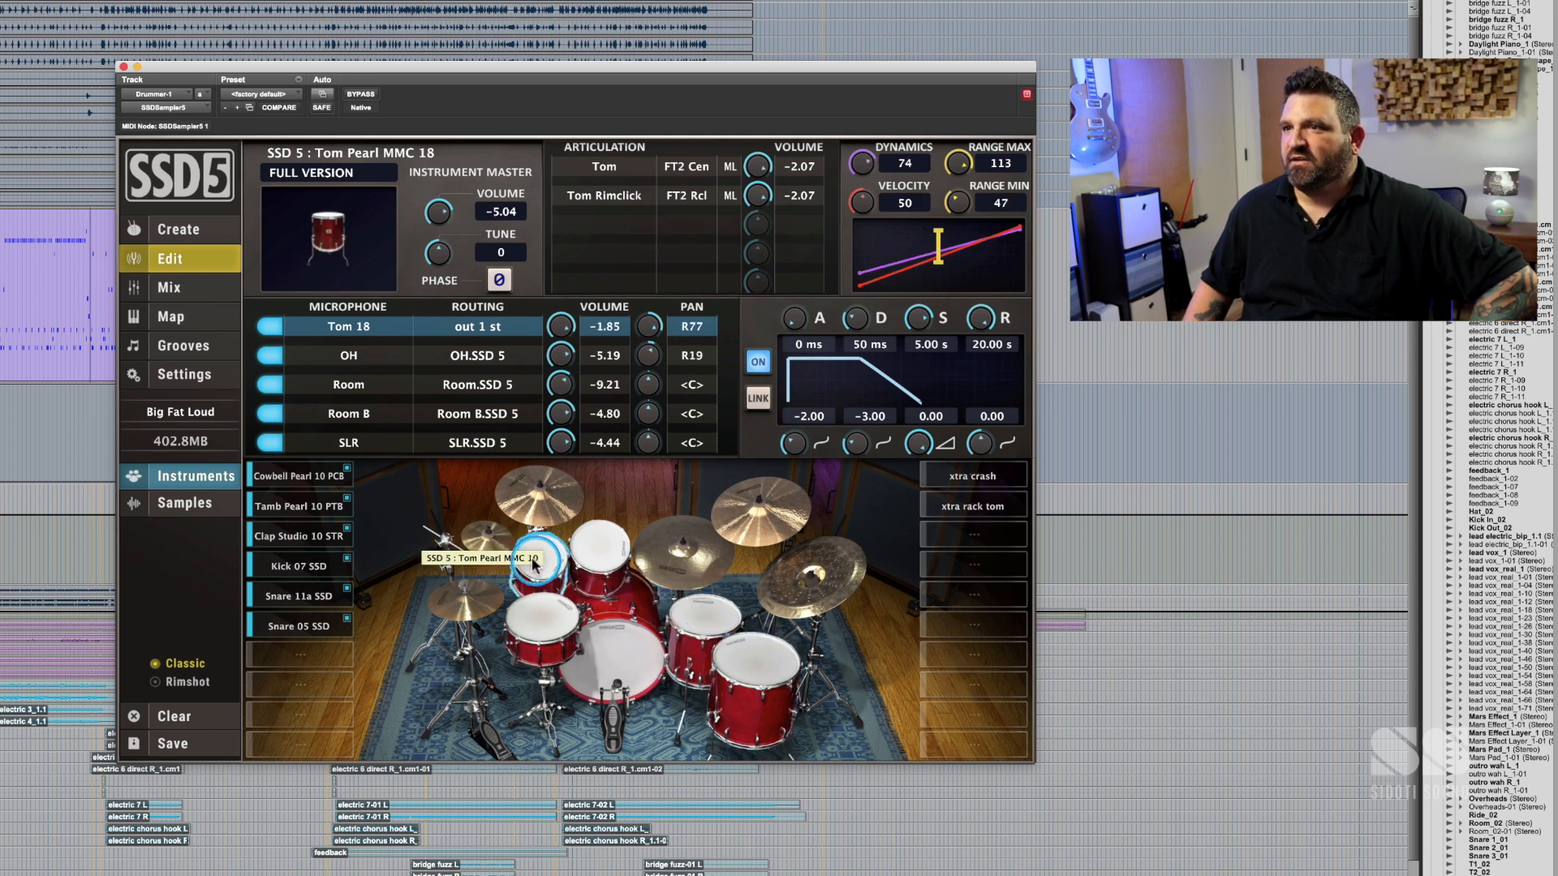
pyautogui.click(600, 548)
pyautogui.click(711, 607)
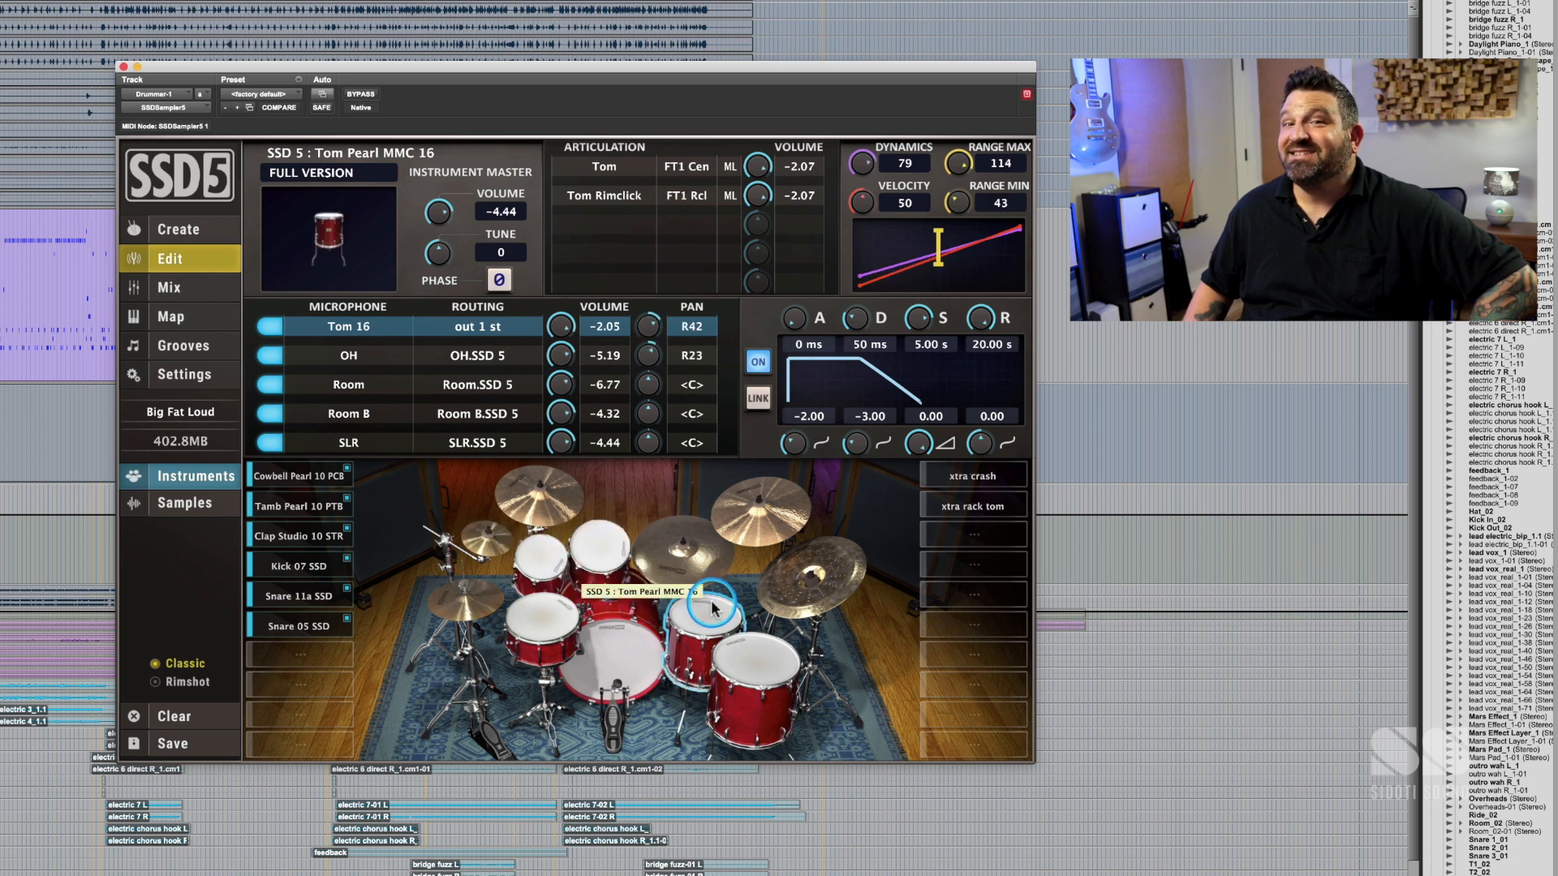
pyautogui.click(755, 672)
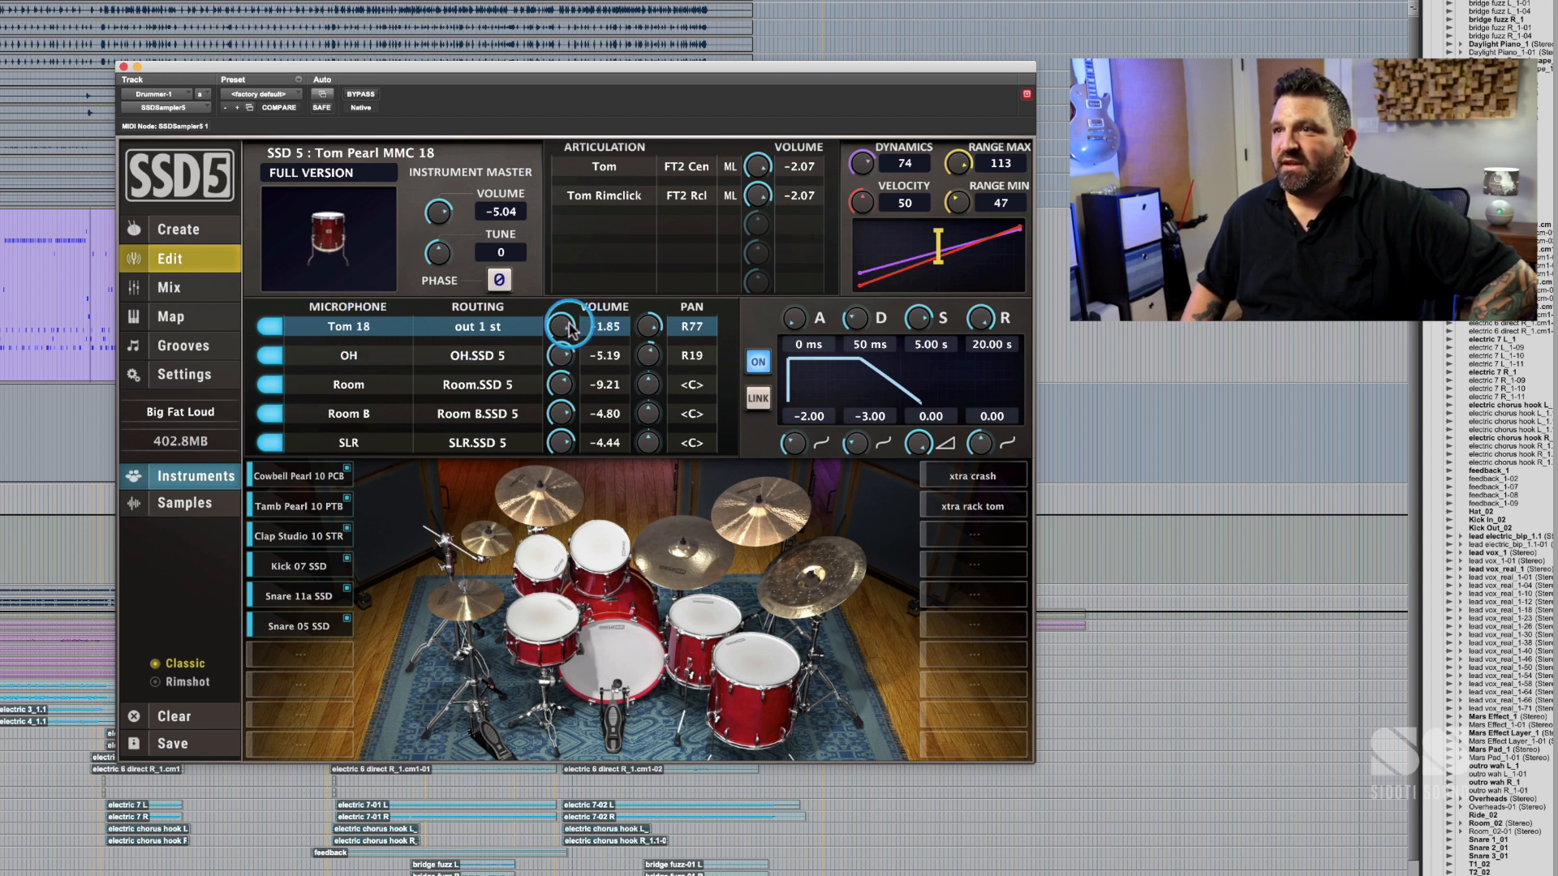
# - Inspect the OH, Room and SLR microphone channels of the 18 tom
pyautogui.click(344, 356)
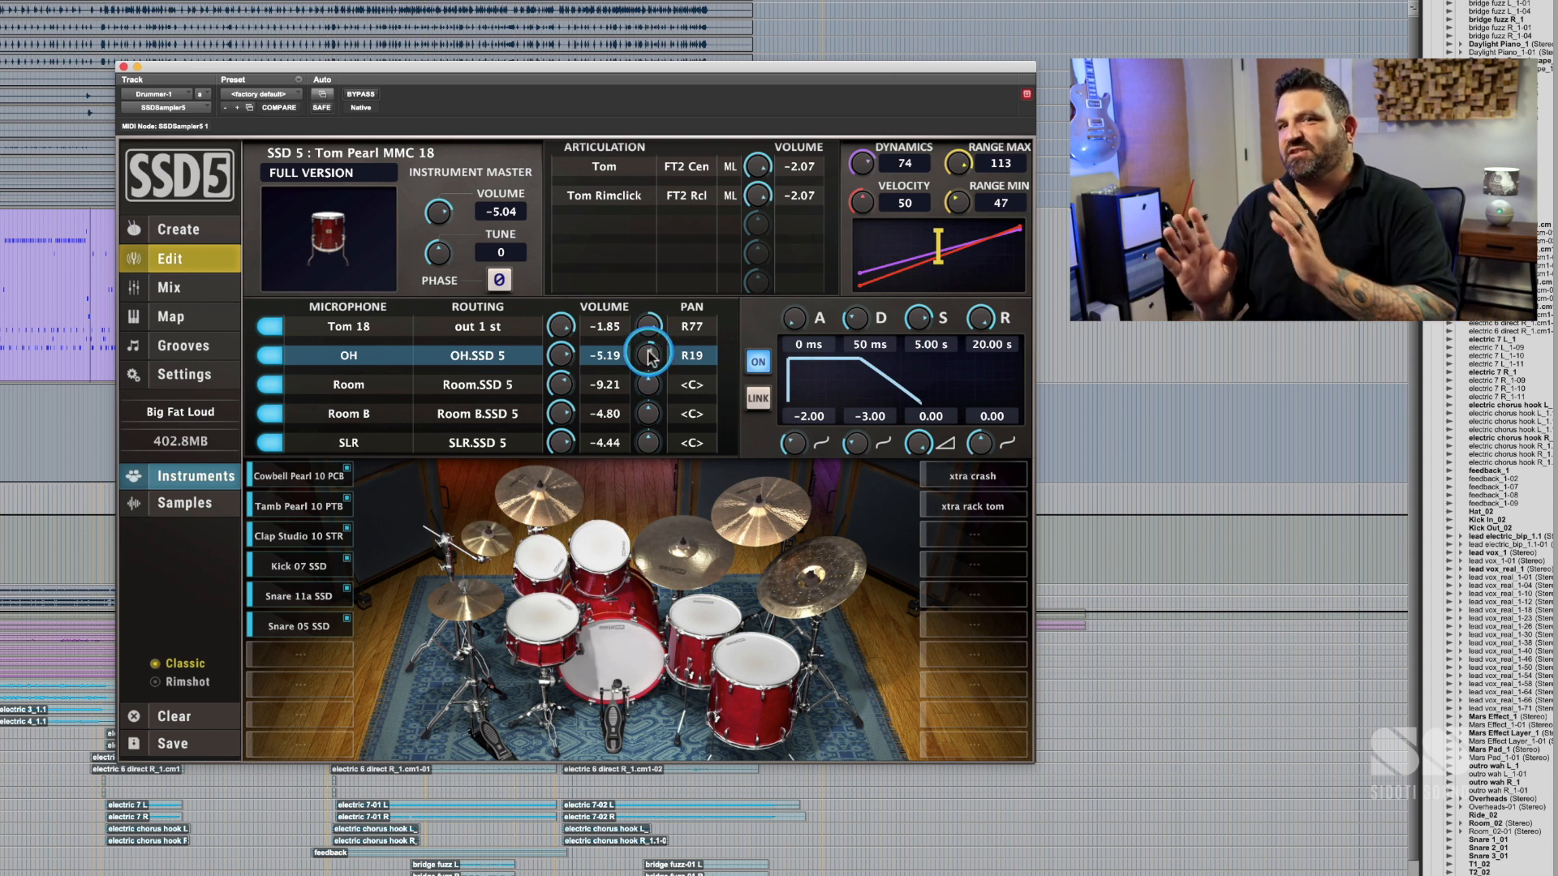
pyautogui.click(365, 385)
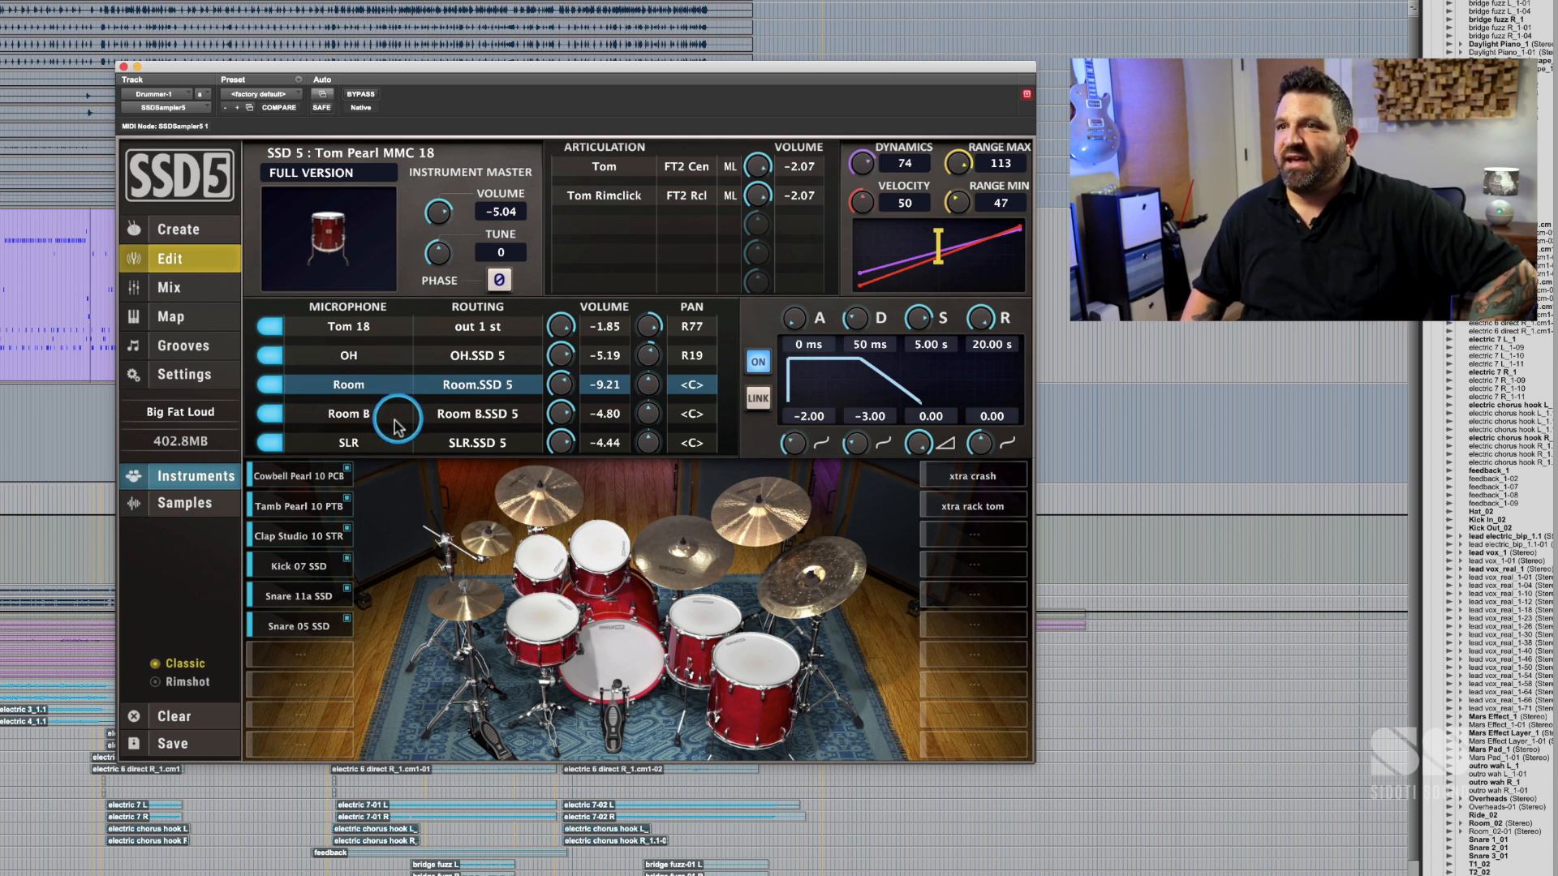
pyautogui.click(374, 448)
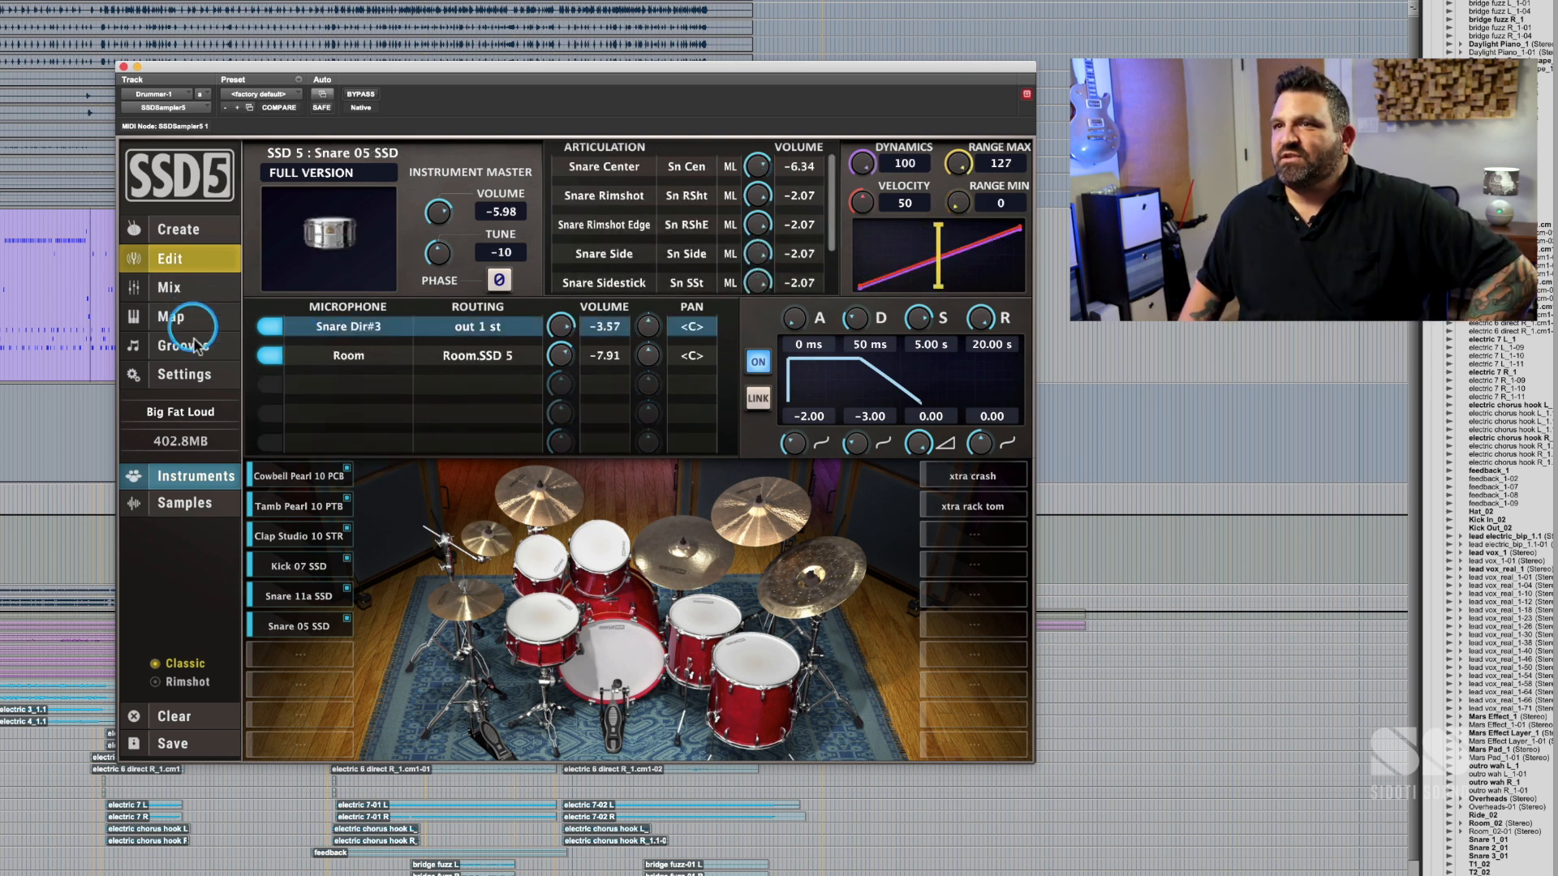
# - Review the plug-in's mixer from the Kick Dir channel to the room mics, and play the soloed Room, Room B and SLR channels
pyautogui.click(187, 289)
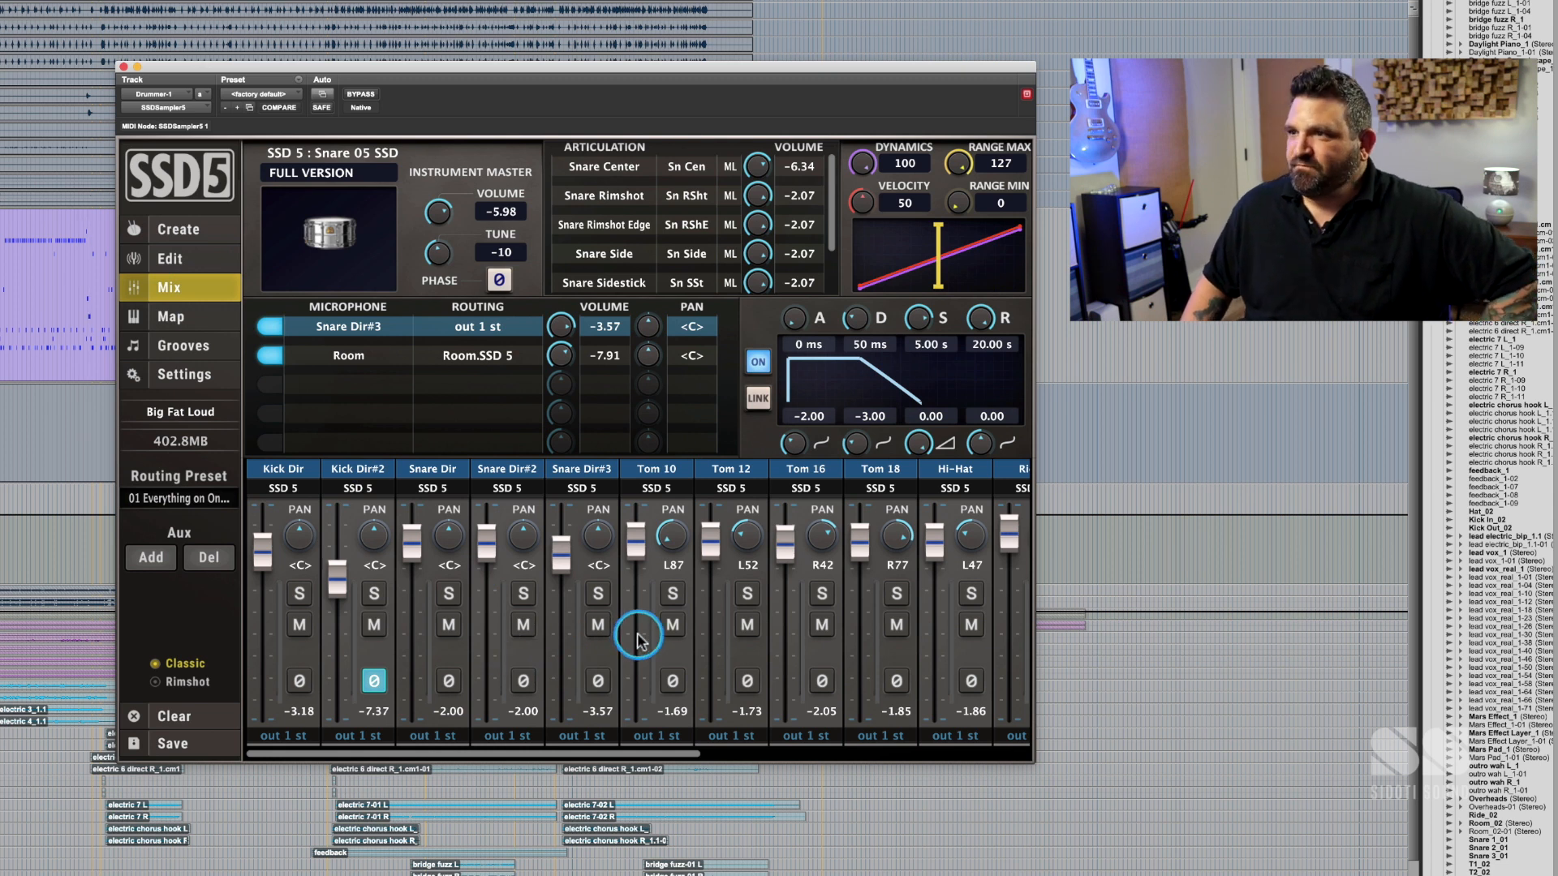
pyautogui.click(293, 471)
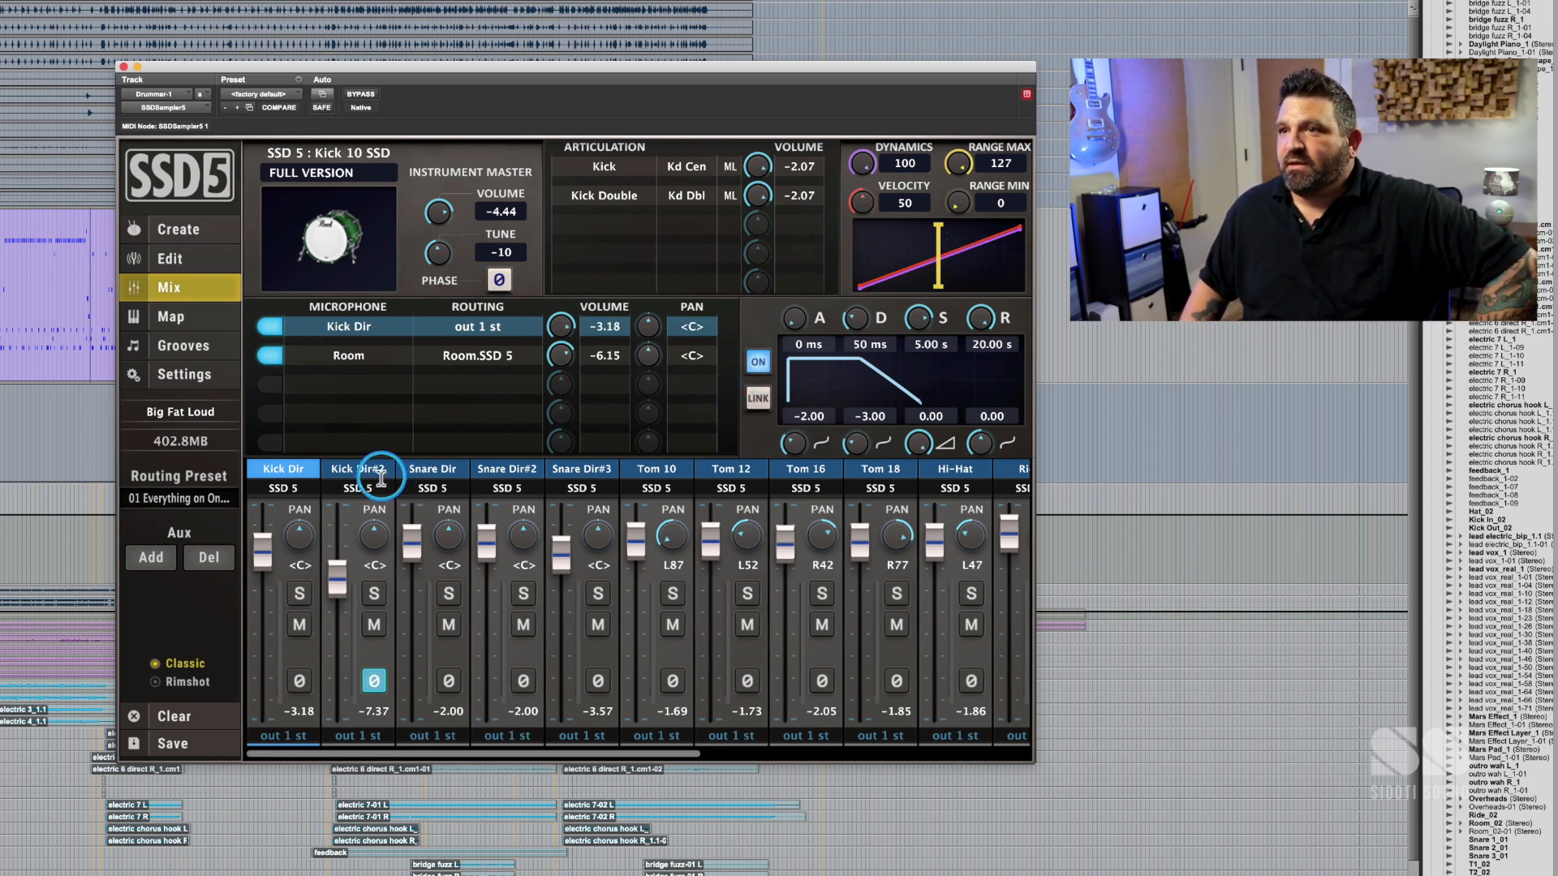
pyautogui.hscroll(5, 645, 535)
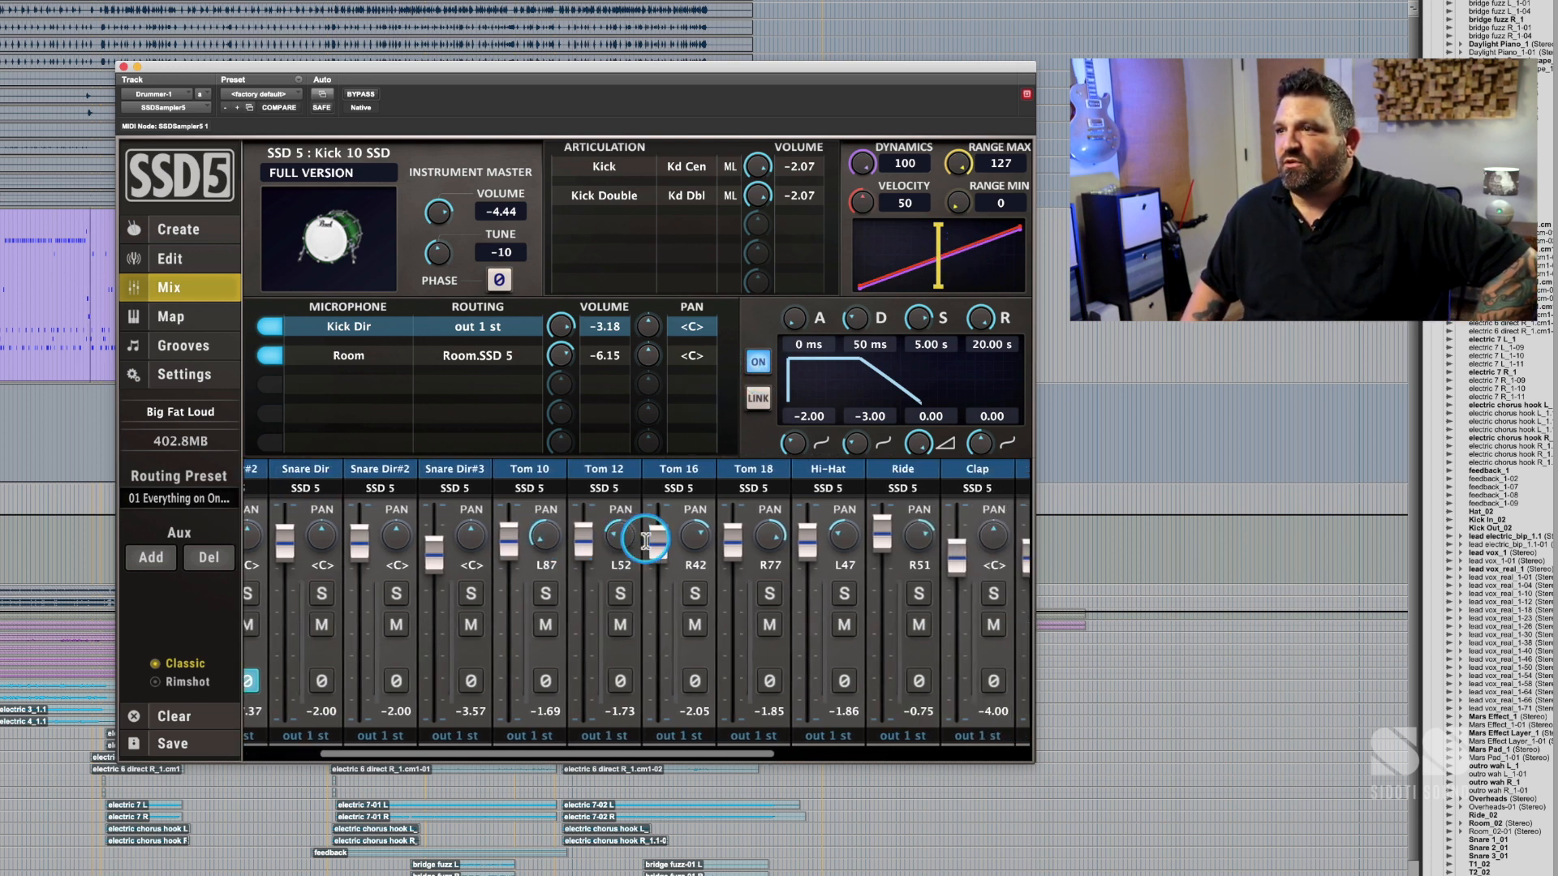
pyautogui.hscroll(4, 645, 535)
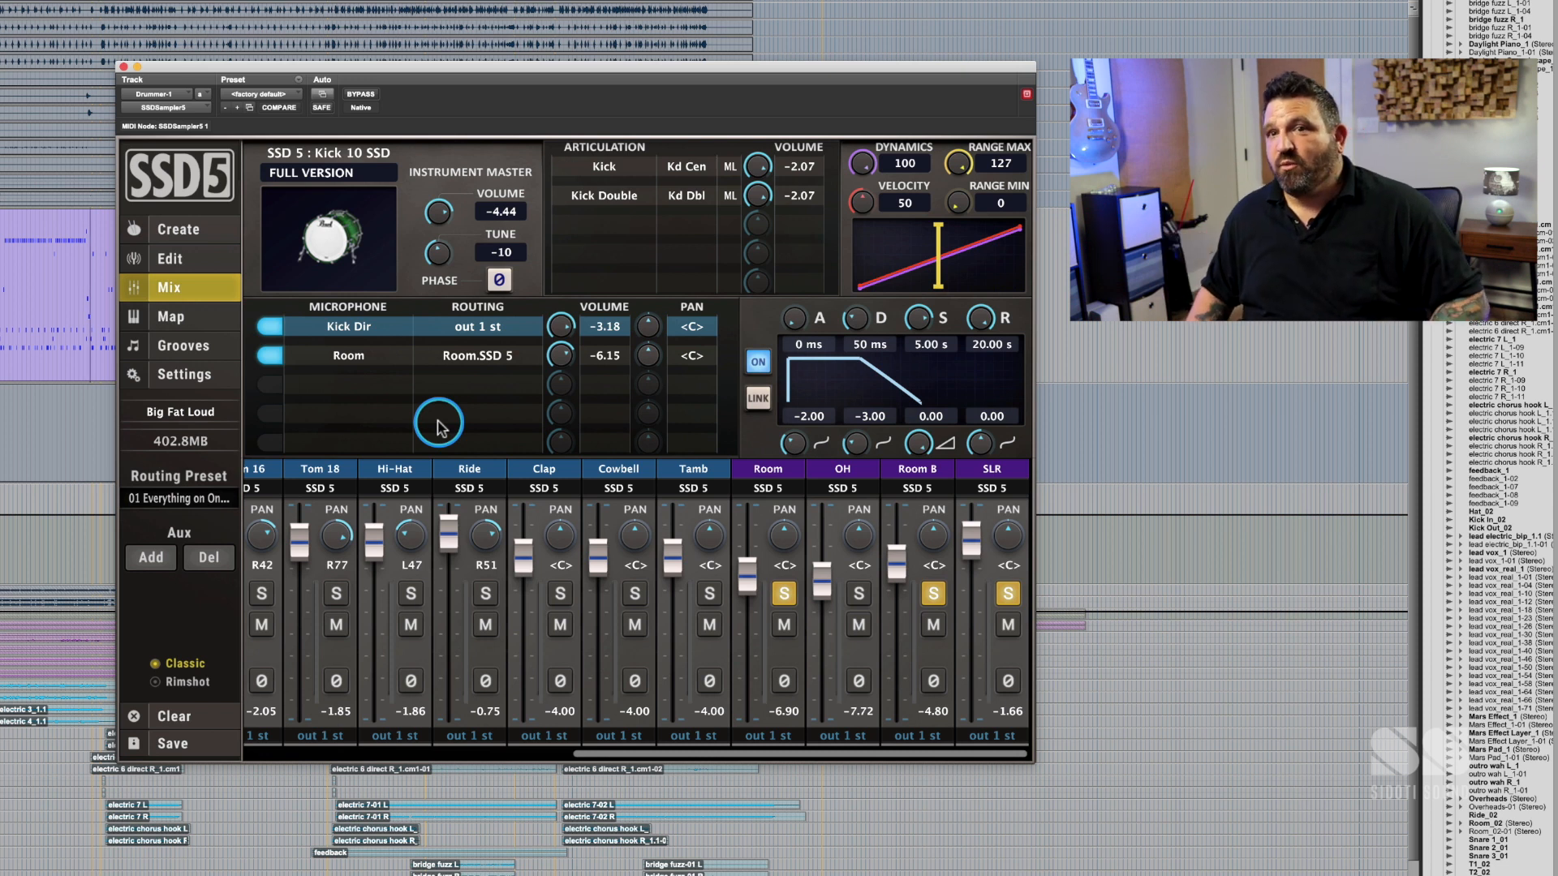
pyautogui.press('space')
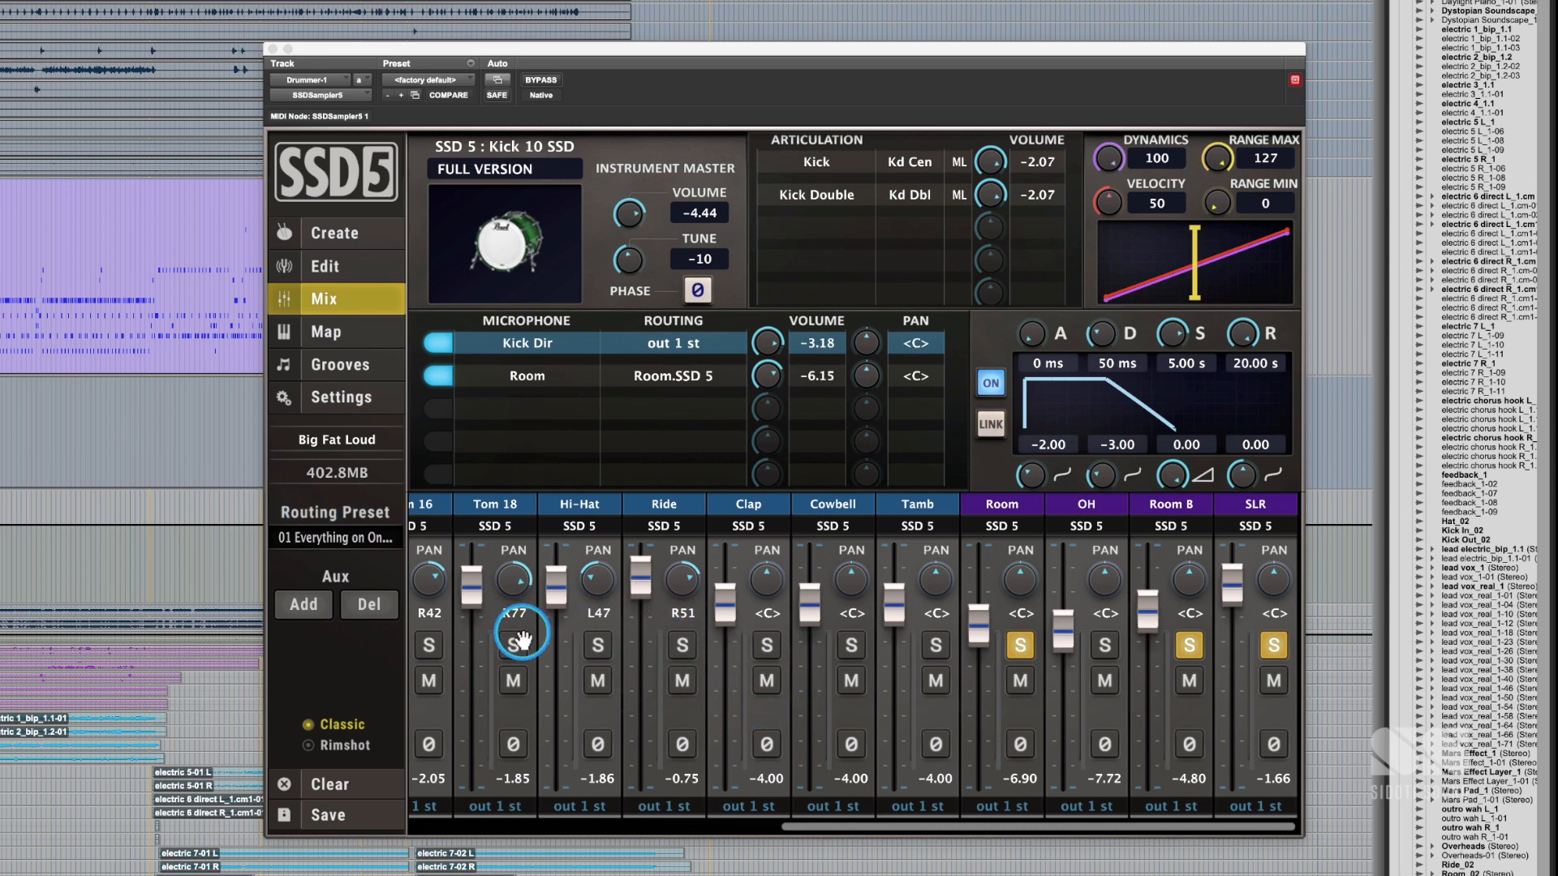
# - Lower the Room microphone volume of the Kick Dir#2 channel to about -37.40
pyautogui.hscroll(-4, 522, 637)
pyautogui.hscroll(-4, 522, 637)
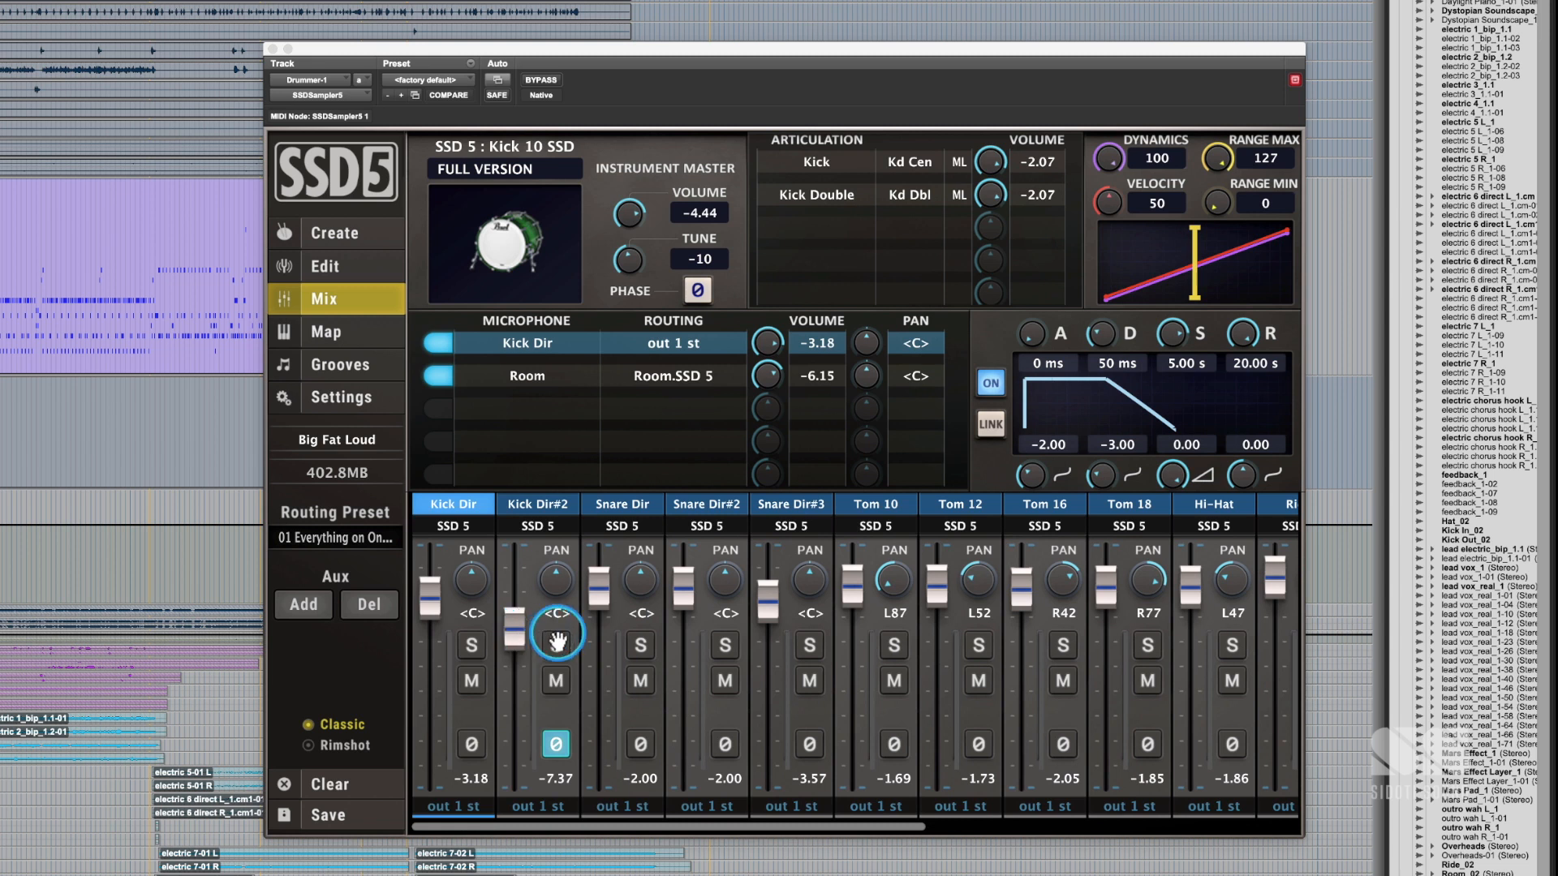
pyautogui.click(537, 604)
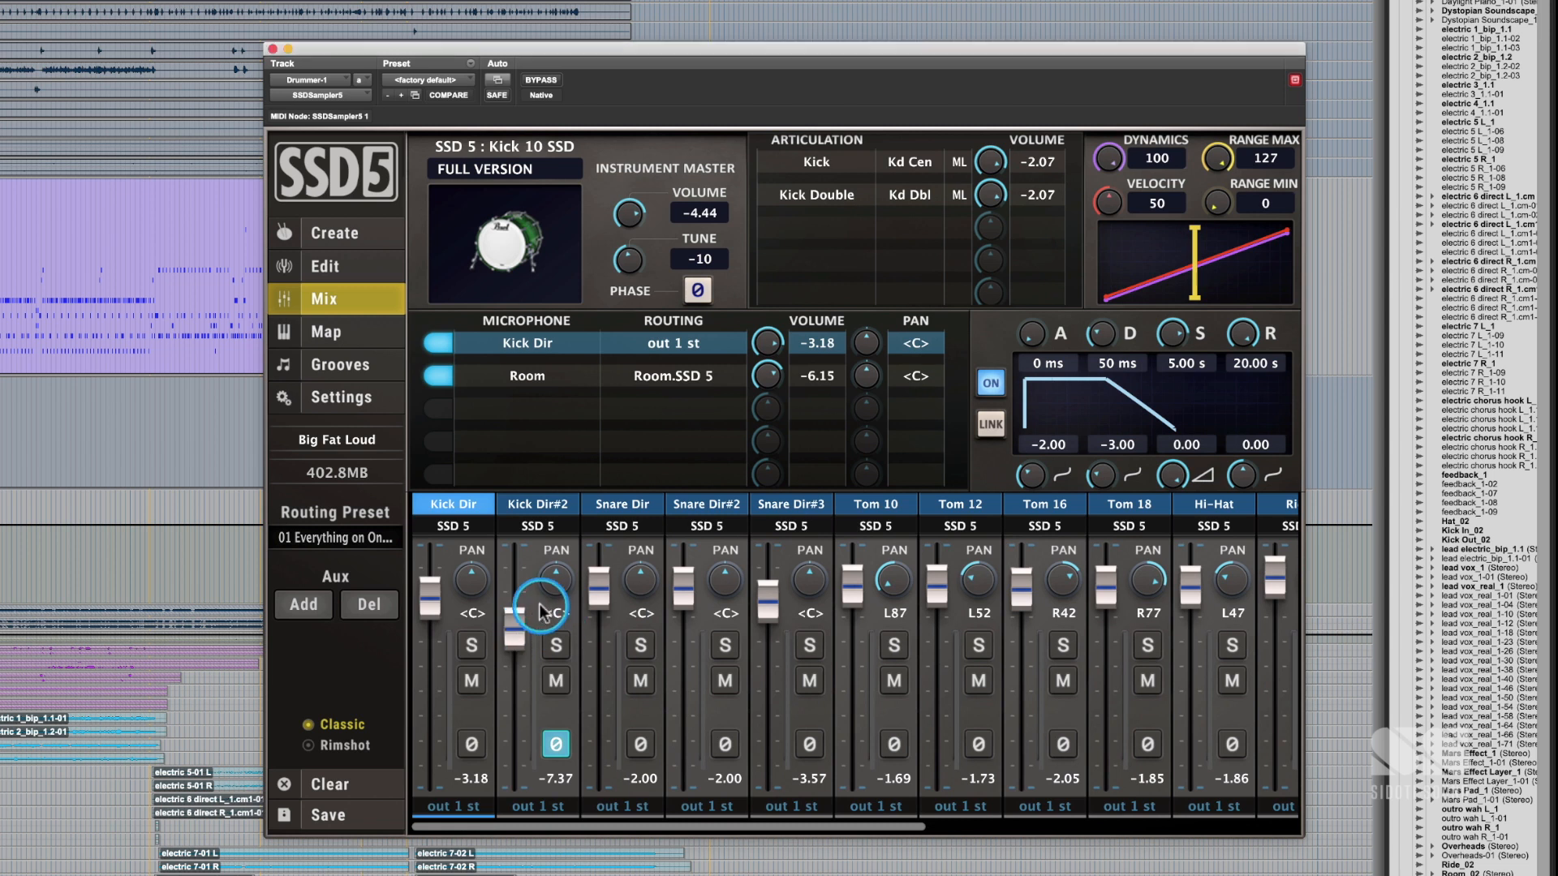
pyautogui.click(548, 507)
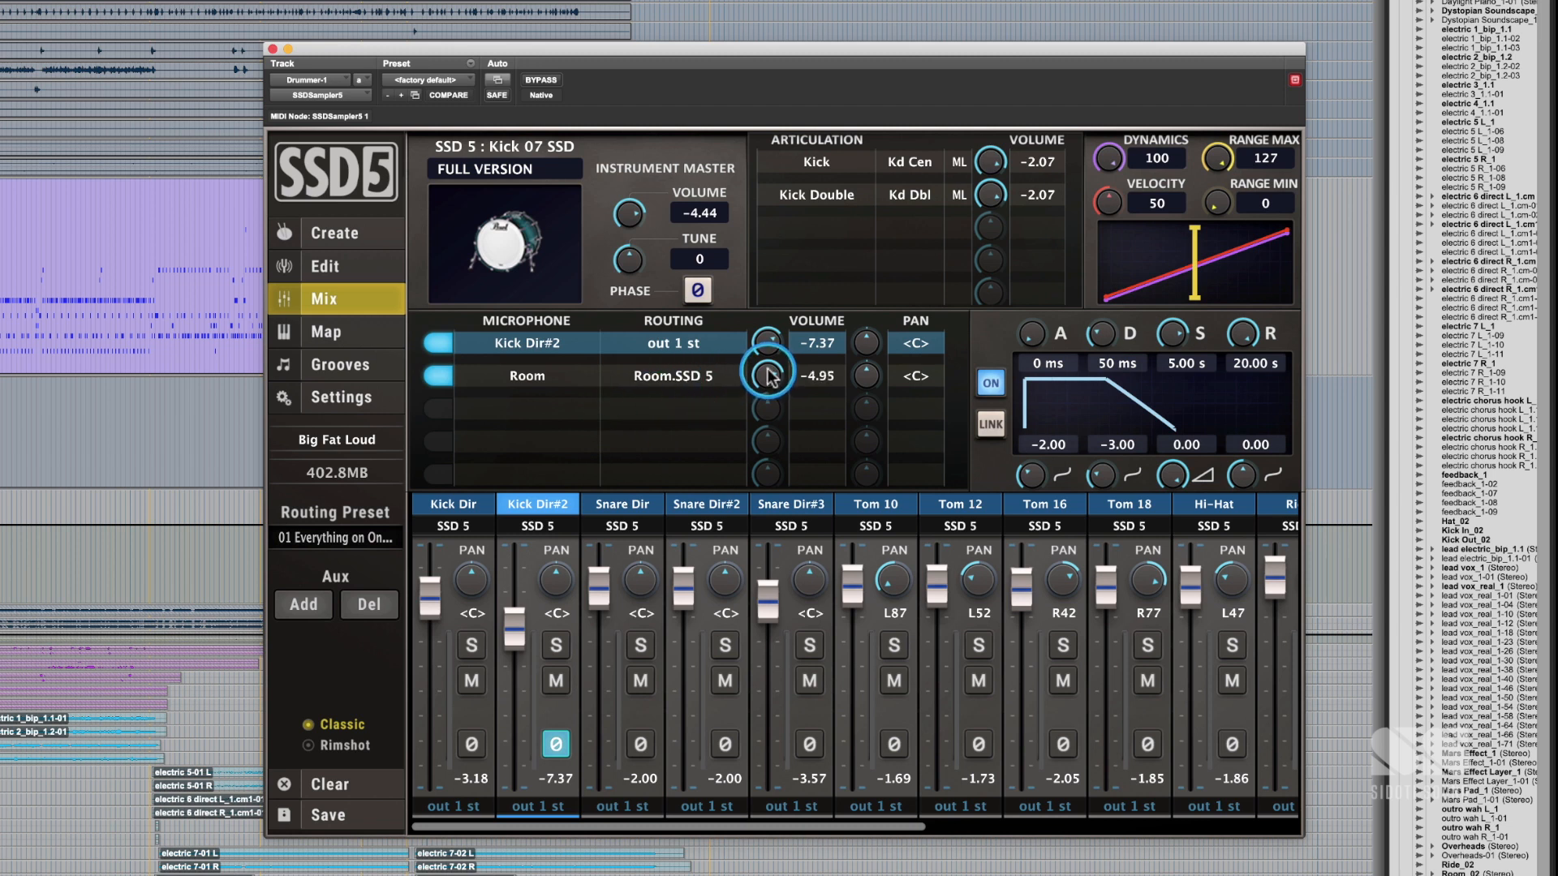
pyautogui.moveTo(766, 375); pyautogui.dragTo(803, 554)
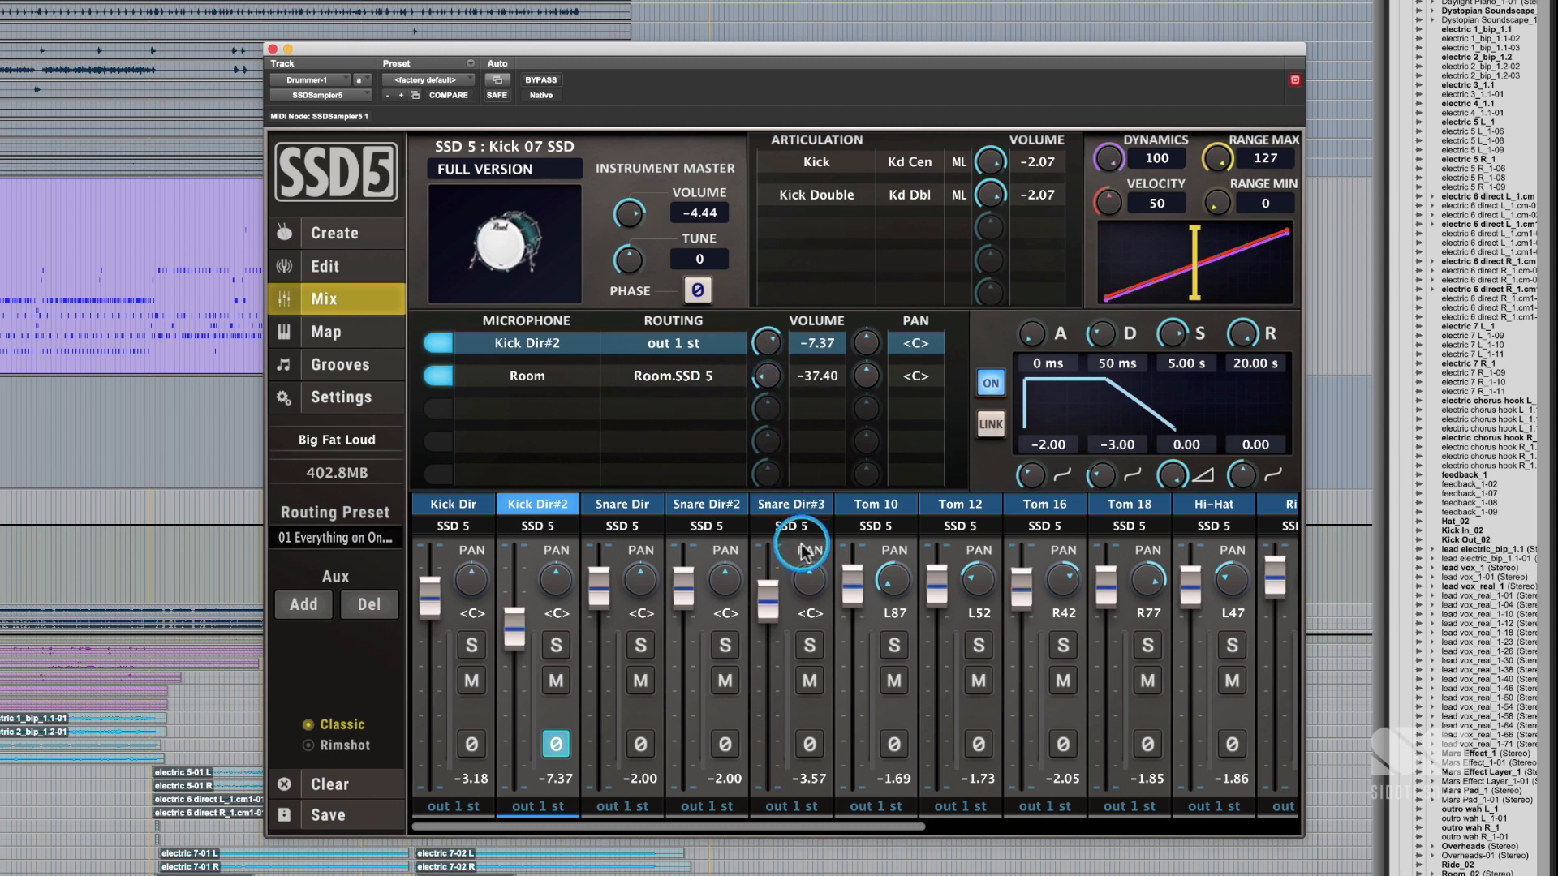
# - Turn the Kick Dir#2 channel's Room microphone fully down, then raise its volume to about -5.29
pyautogui.click(458, 517)
pyautogui.moveTo(766, 376); pyautogui.dragTo(829, 712)
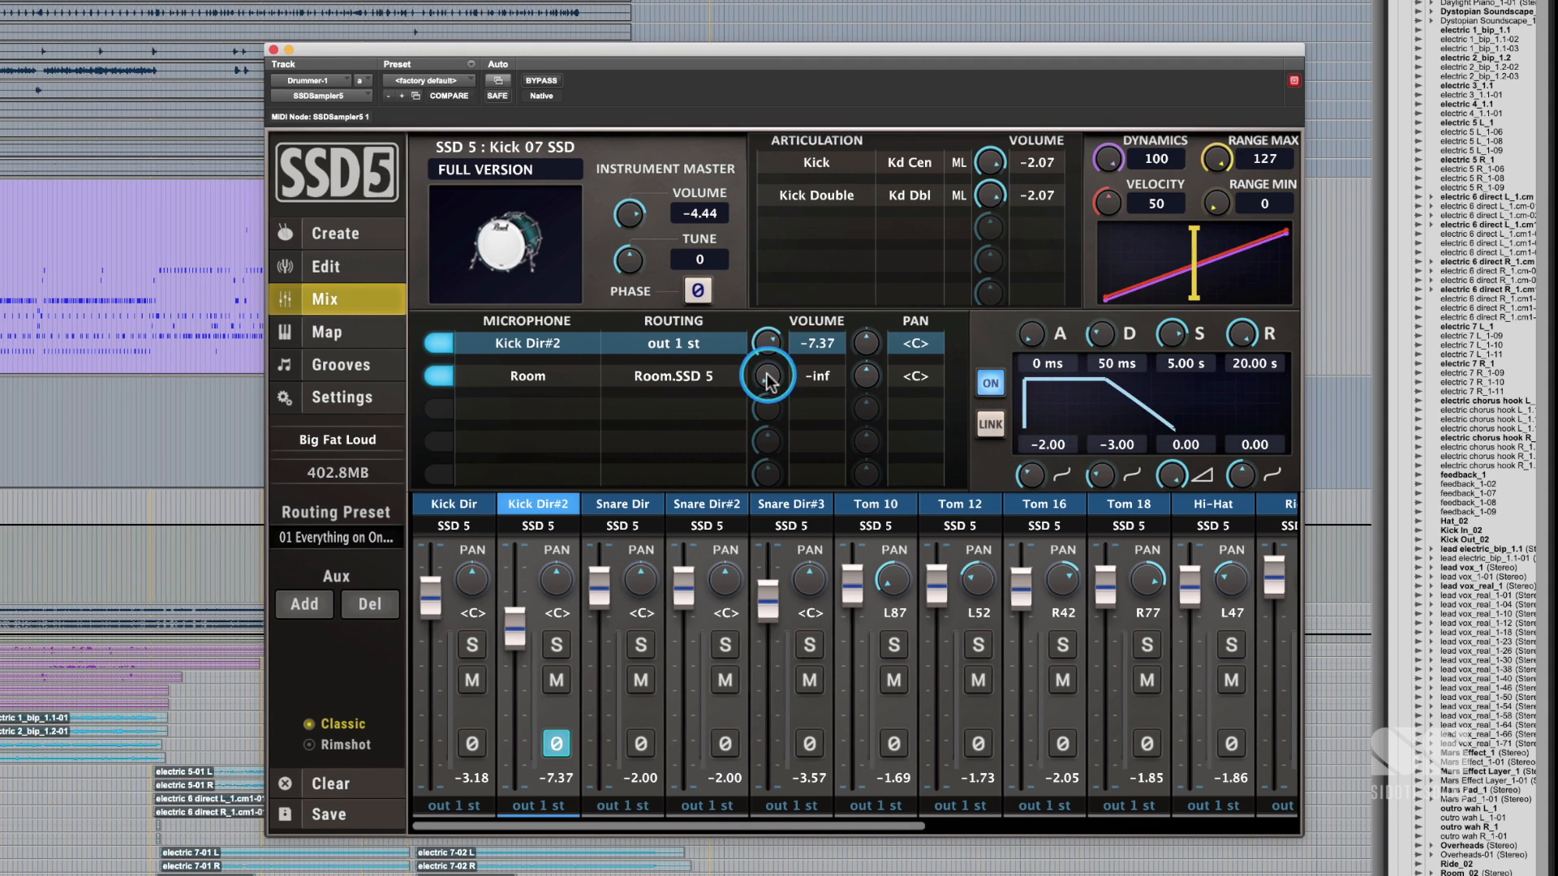
pyautogui.moveTo(766, 378); pyautogui.dragTo(744, 306)
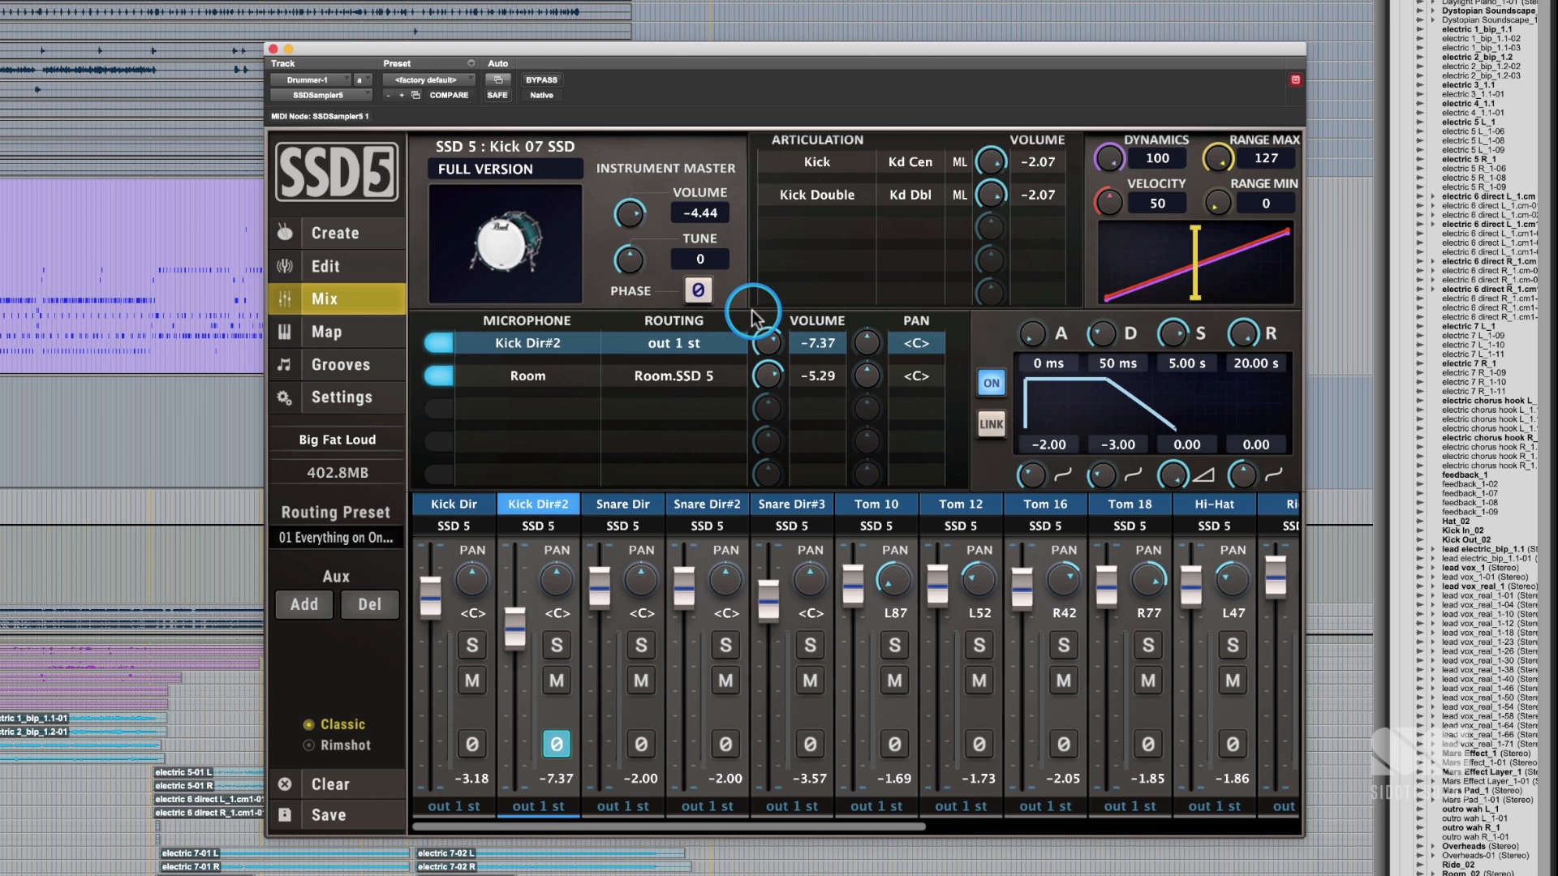
# - Inspect the microphone and room settings of the Kick Dir, Snare Dir#2, Snare Dir#3 and Tom 10 channels
pyautogui.click(479, 511)
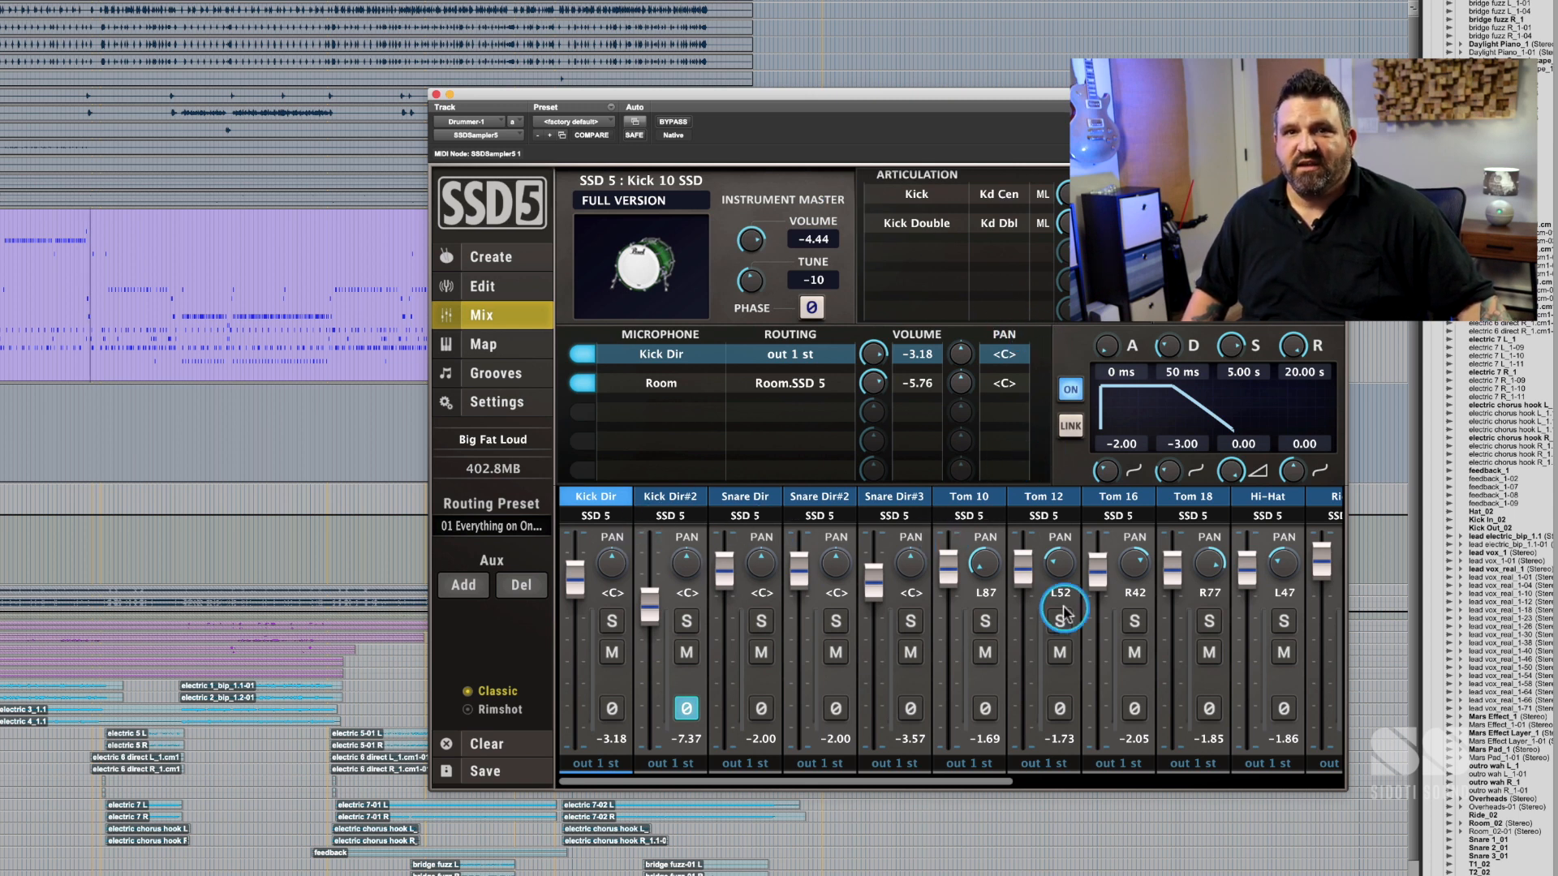
pyautogui.hscroll(5, 1064, 614)
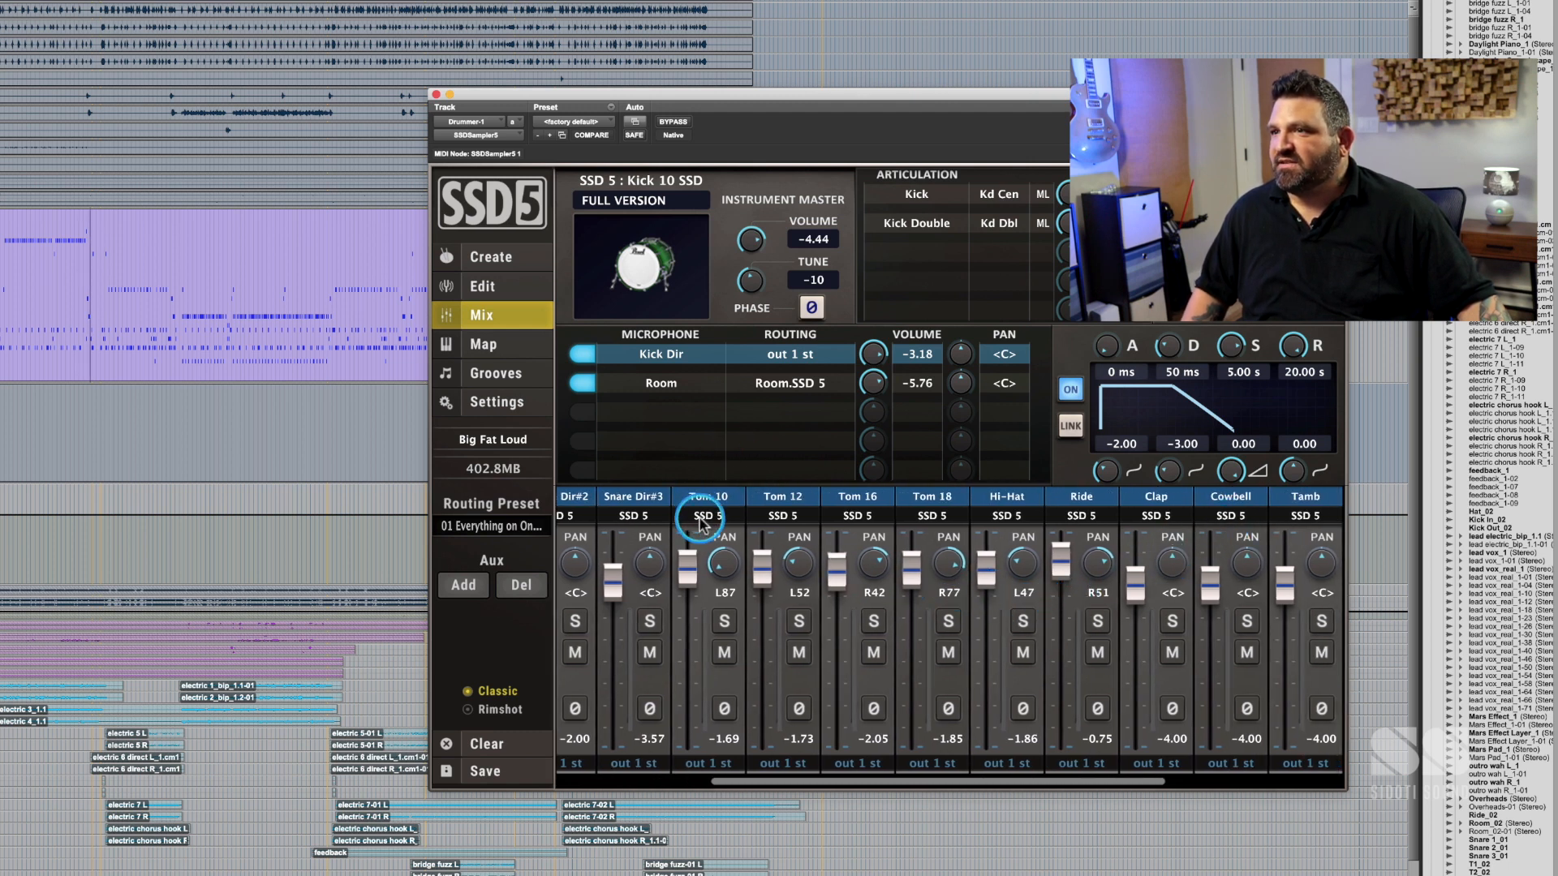
pyautogui.hscroll(-2, 702, 523)
pyautogui.click(631, 510)
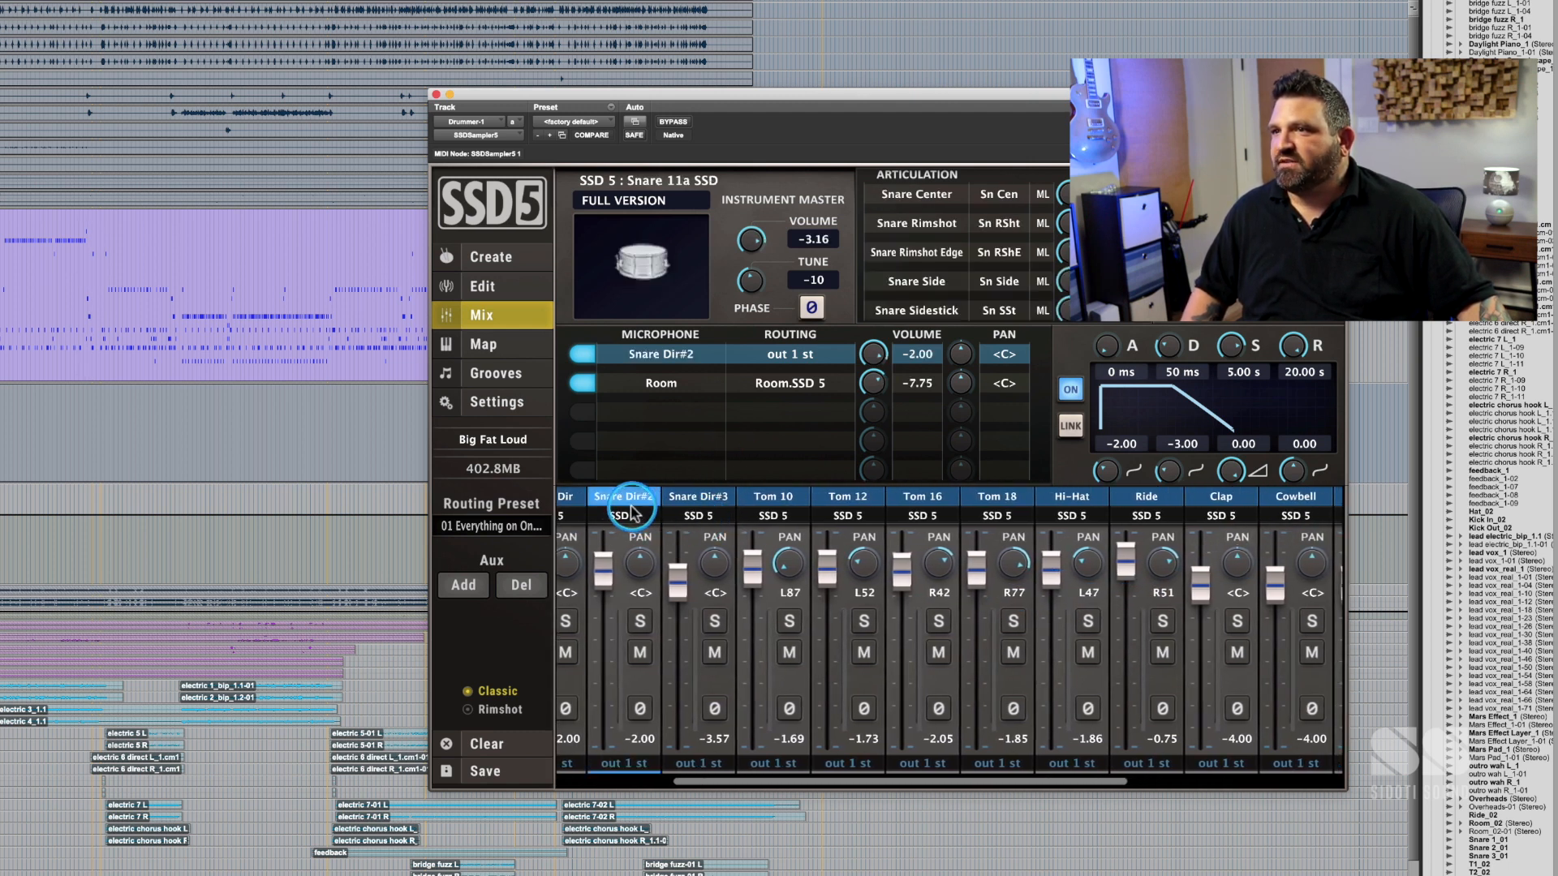
pyautogui.click(681, 498)
pyautogui.click(772, 496)
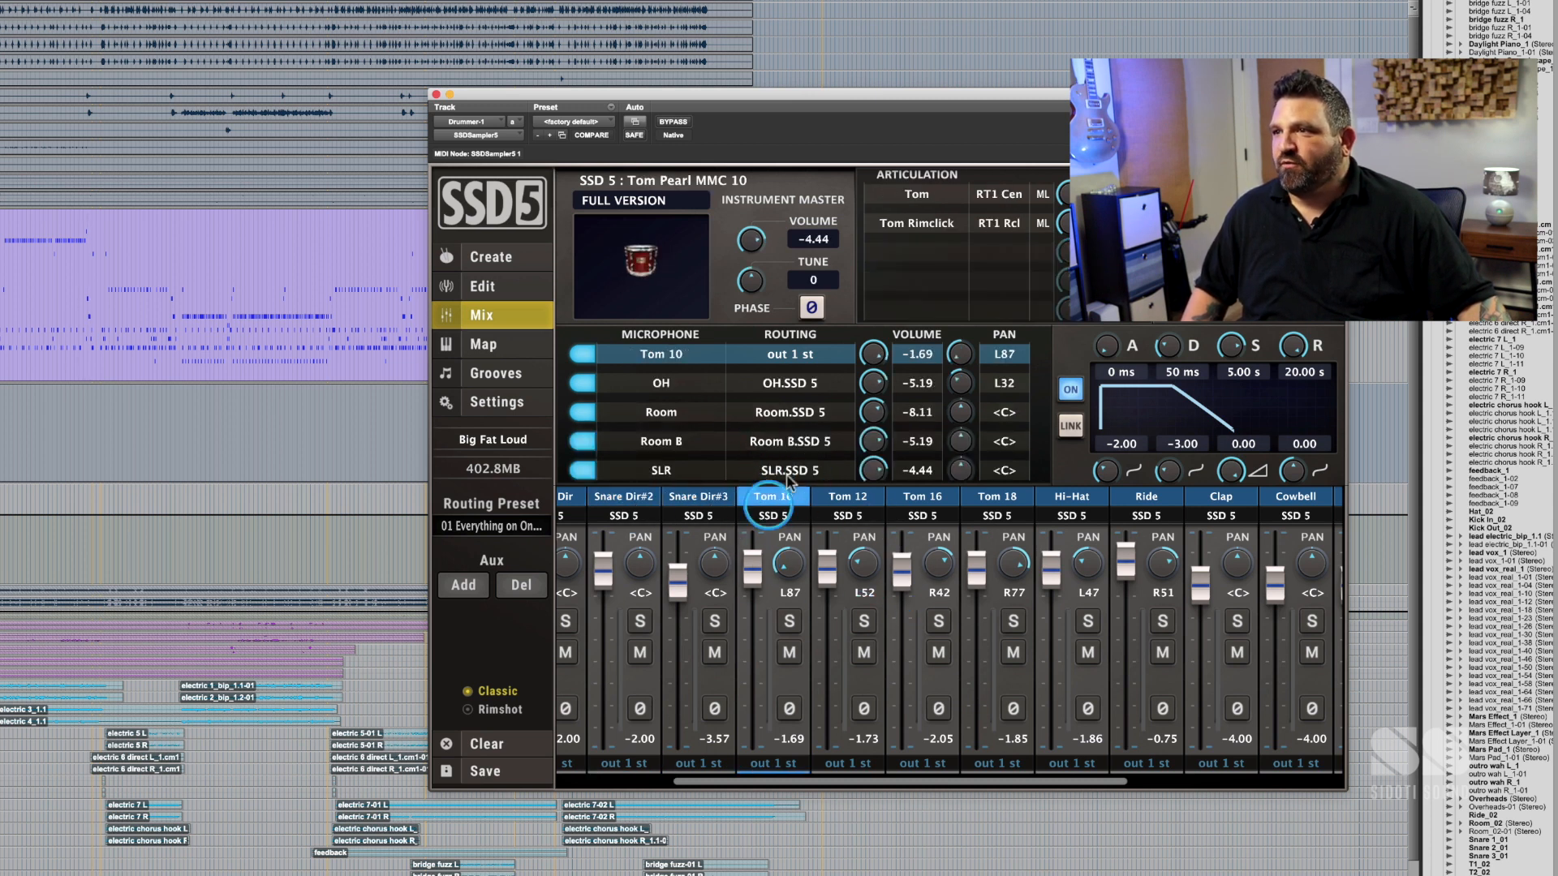
# - Take the Room, Room B and SLR channels out of solo and solo only the OH channel
pyautogui.hscroll(5, 1028, 578)
pyautogui.hscroll(6, 1027, 574)
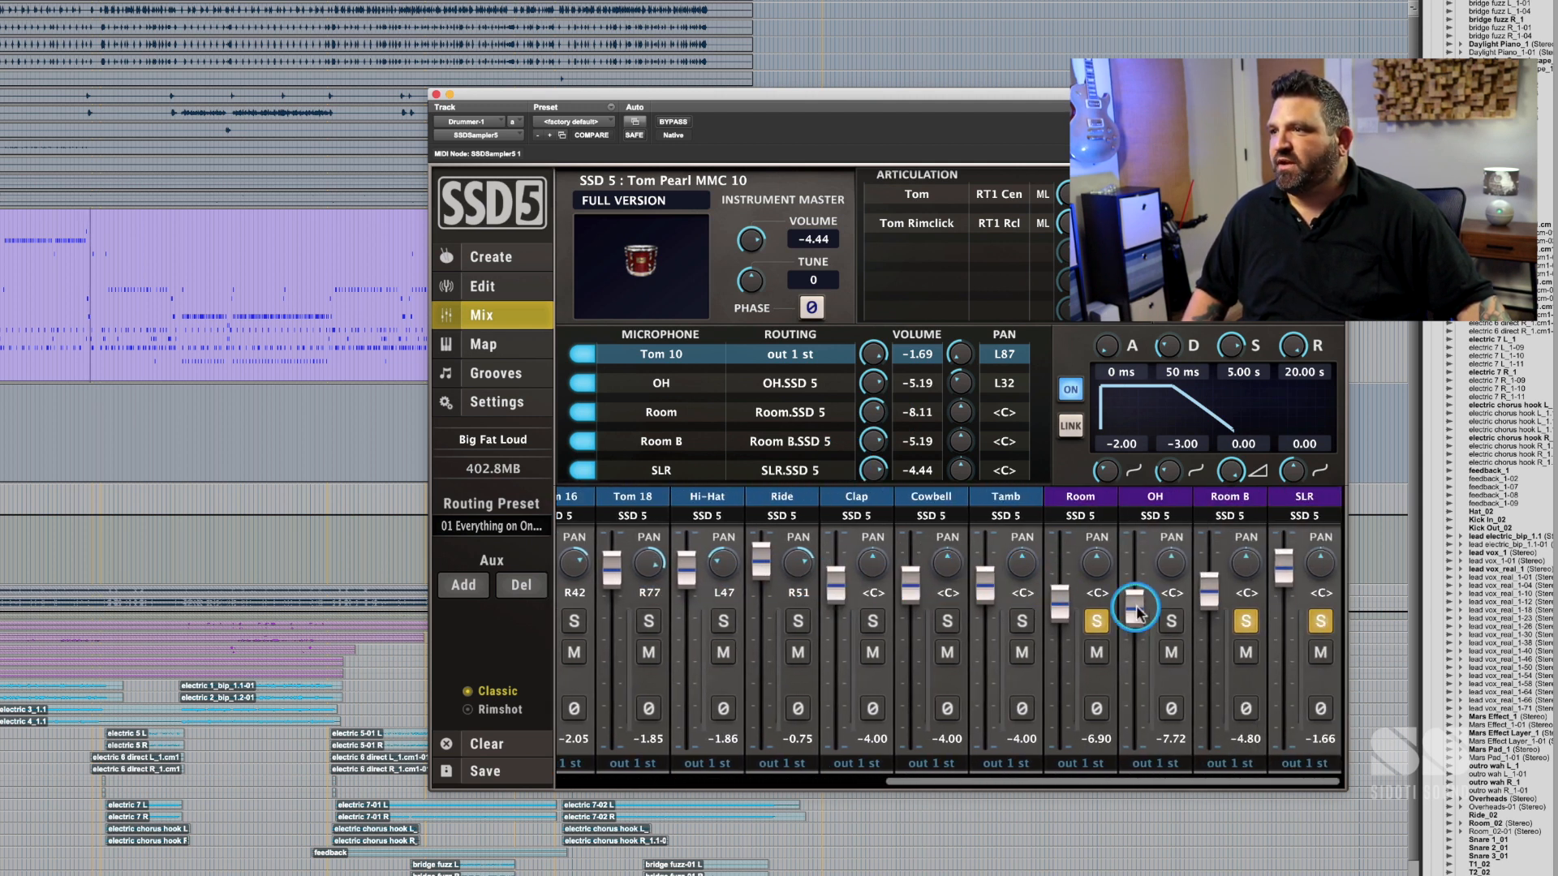
pyautogui.click(1246, 621)
pyautogui.click(1320, 620)
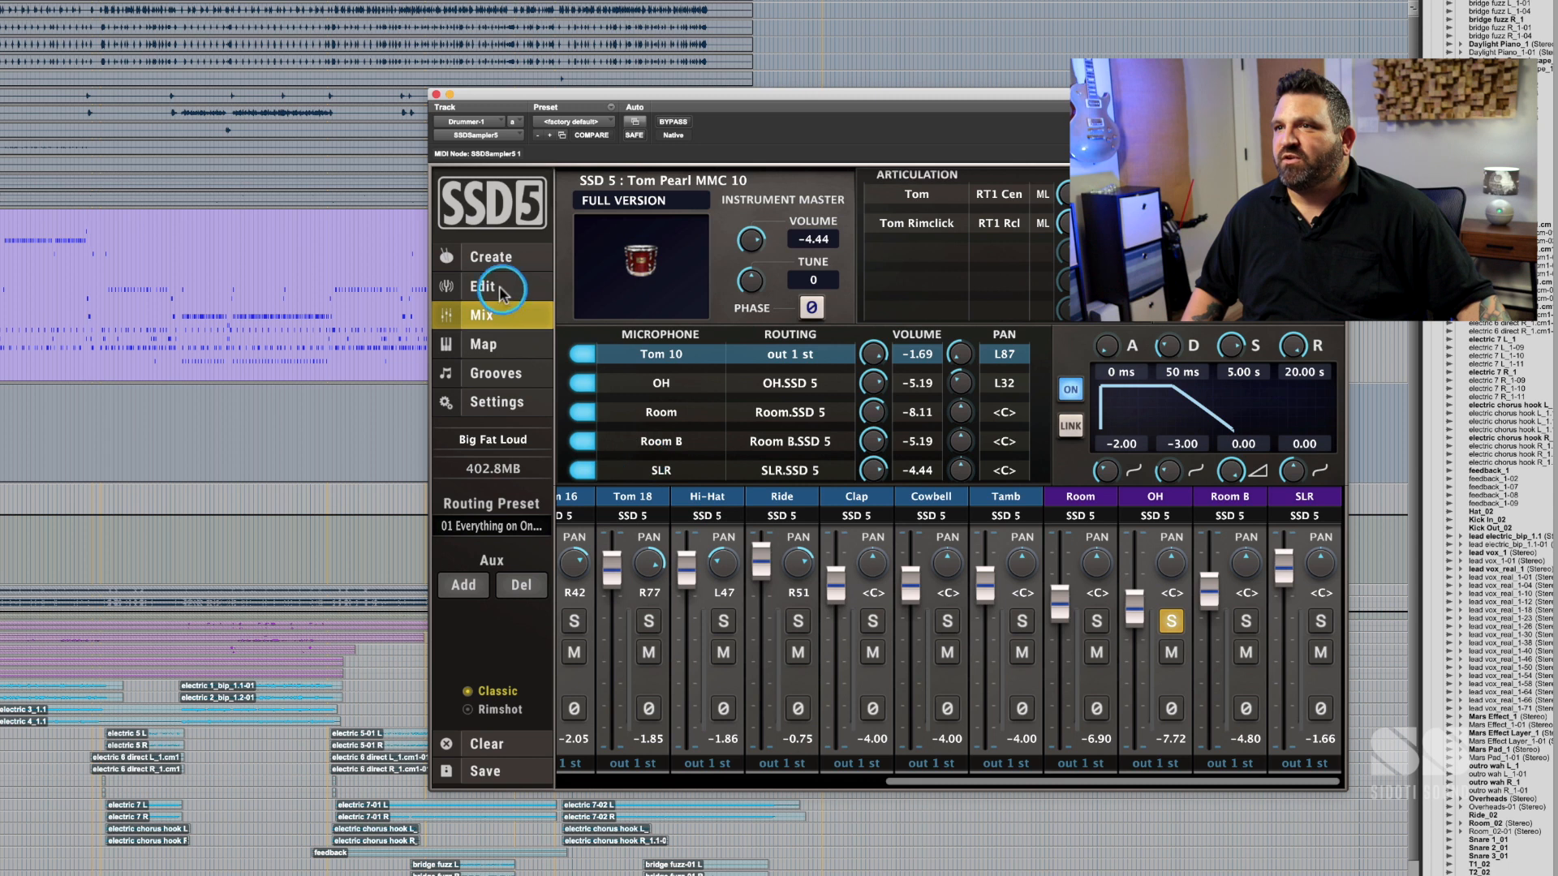
# - Show the drum kit for editing and audition the two crashes, the china, the ride and the 10 tom
pyautogui.click(498, 288)
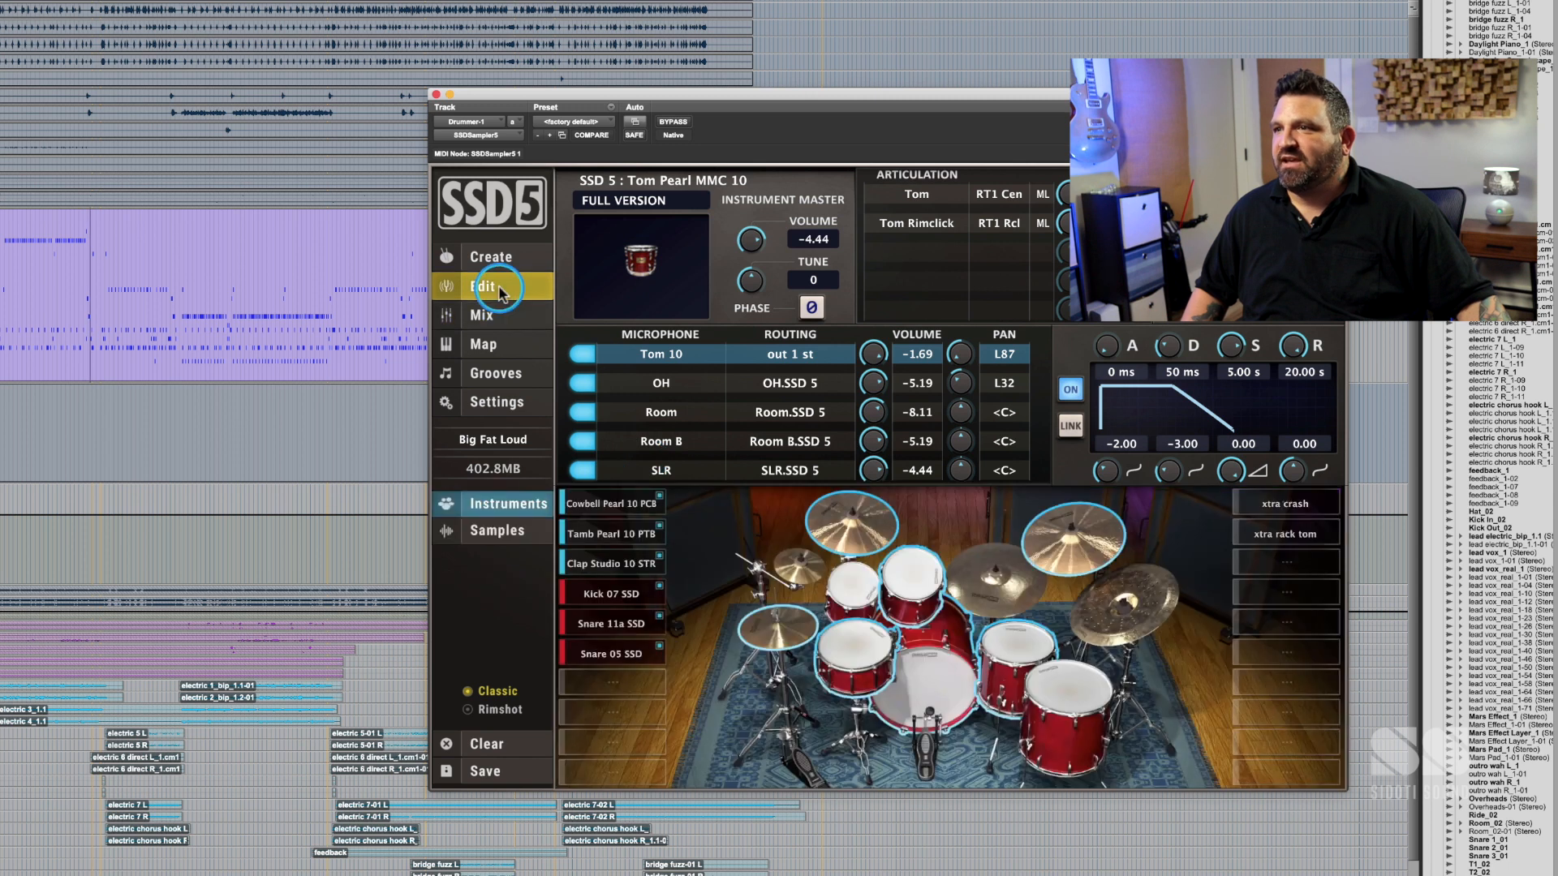
pyautogui.click(829, 524)
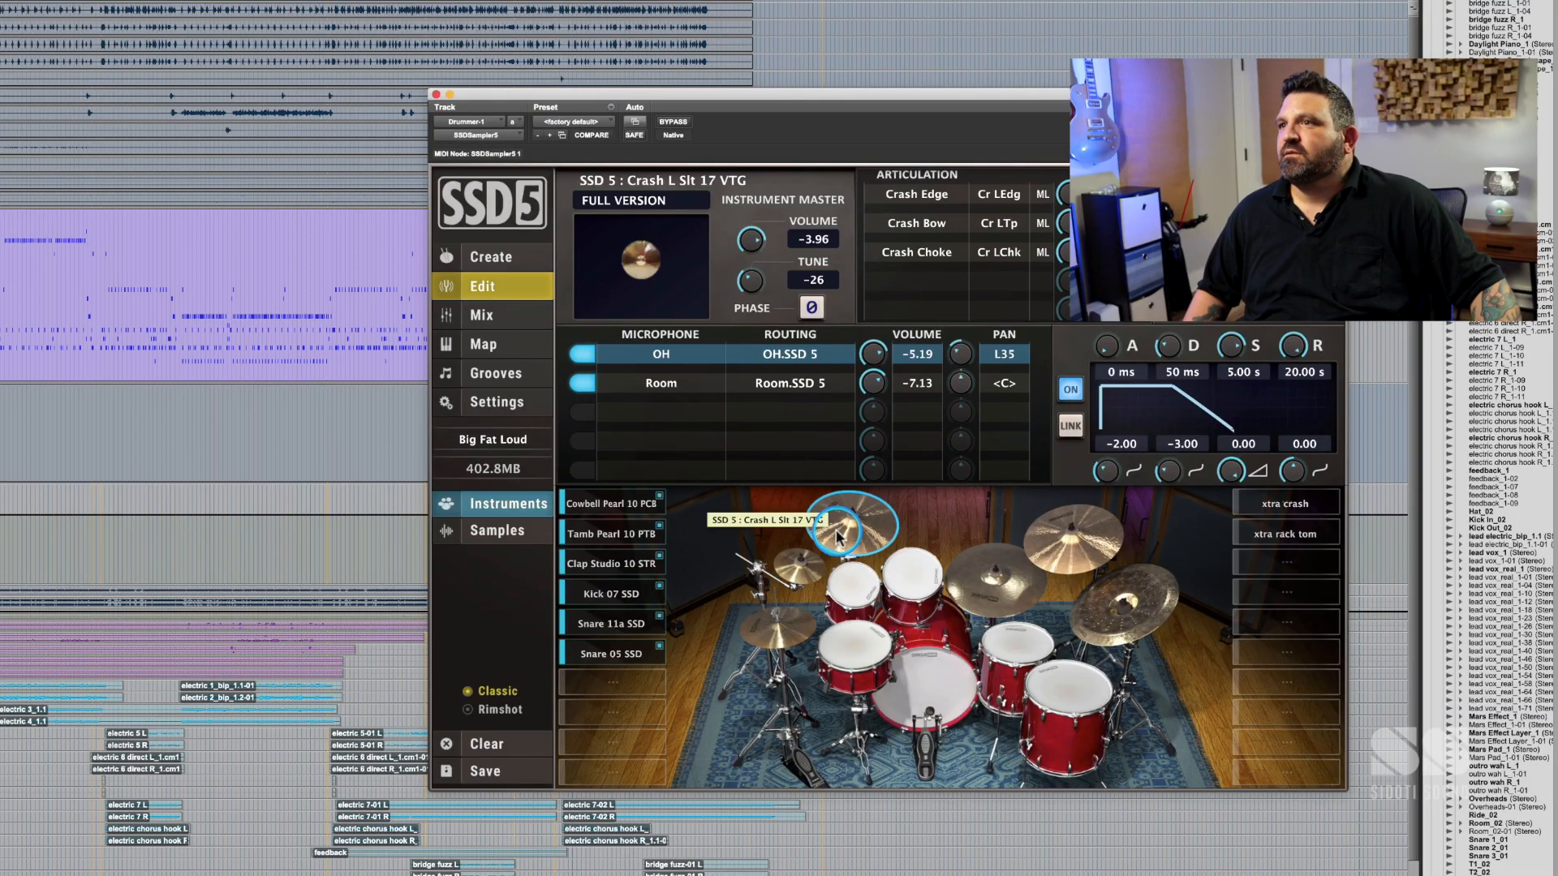
pyautogui.click(1076, 555)
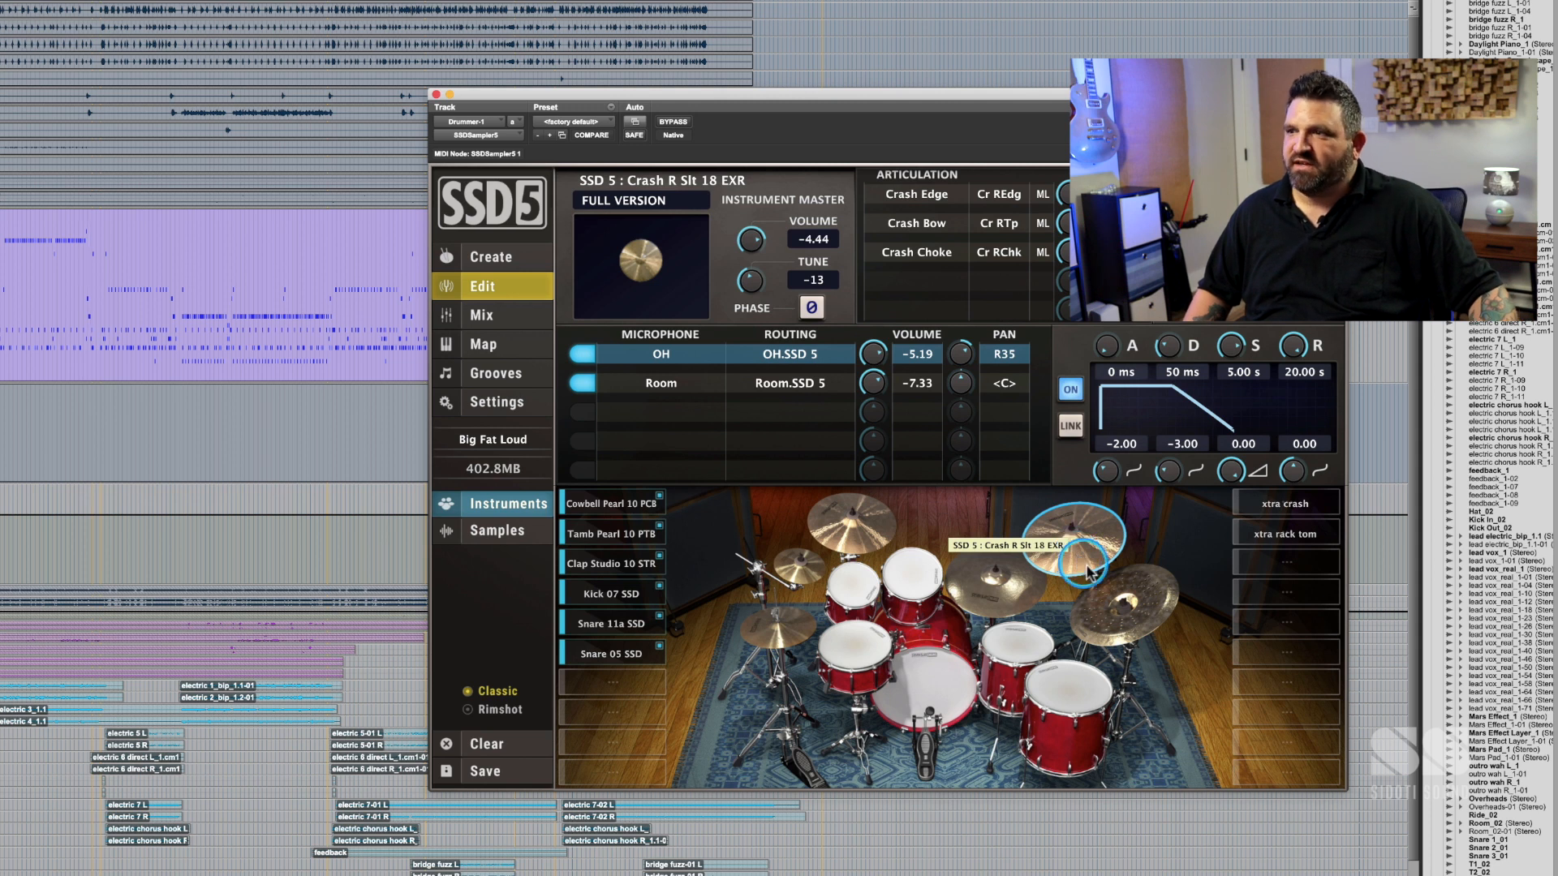
pyautogui.click(1124, 600)
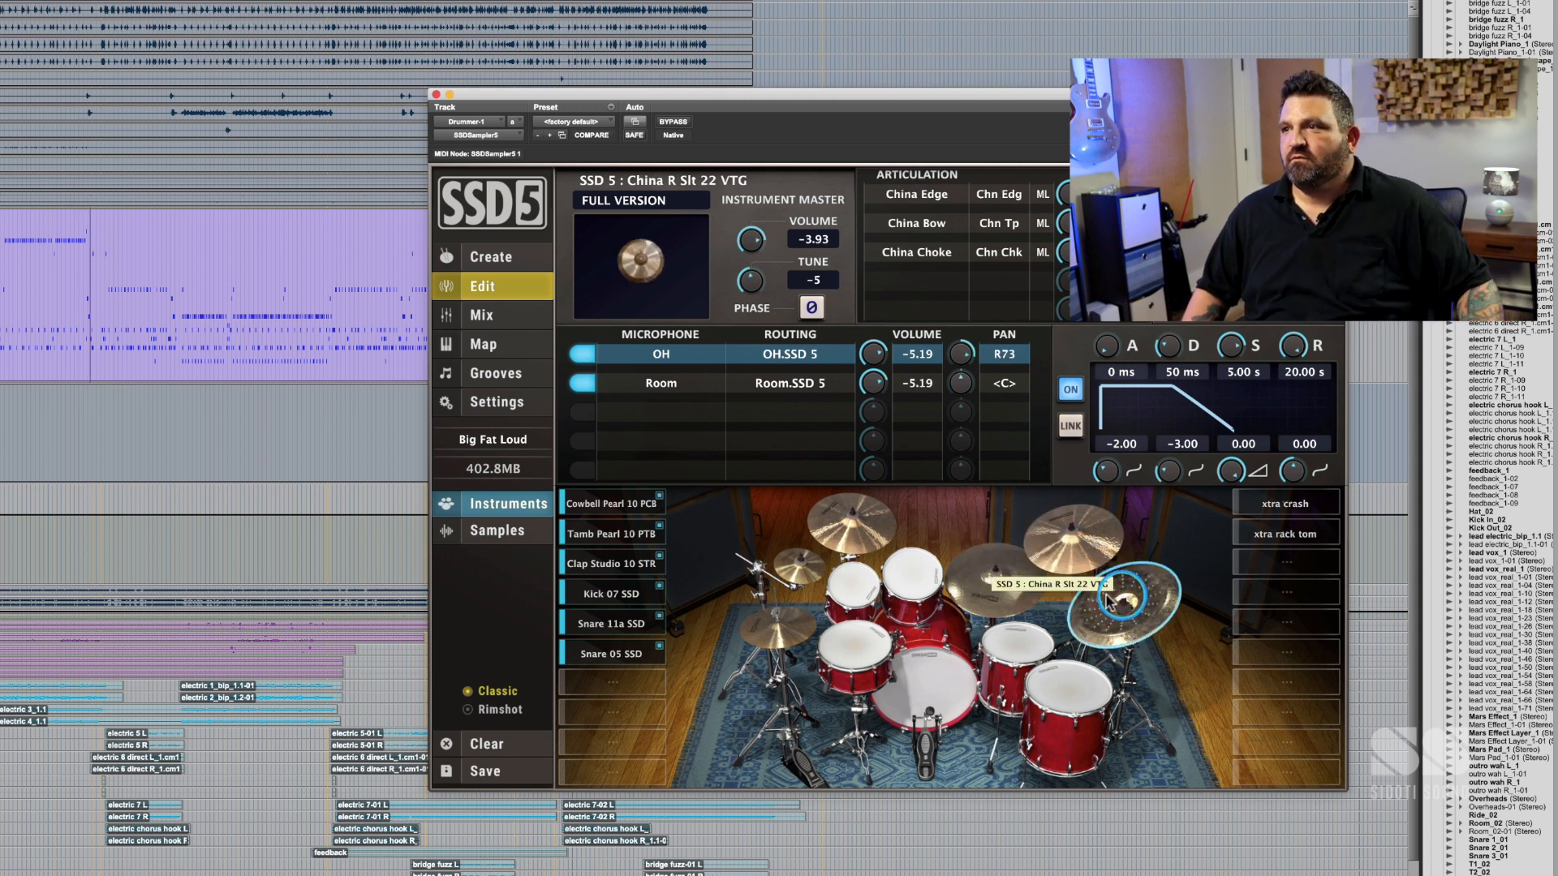
pyautogui.click(973, 595)
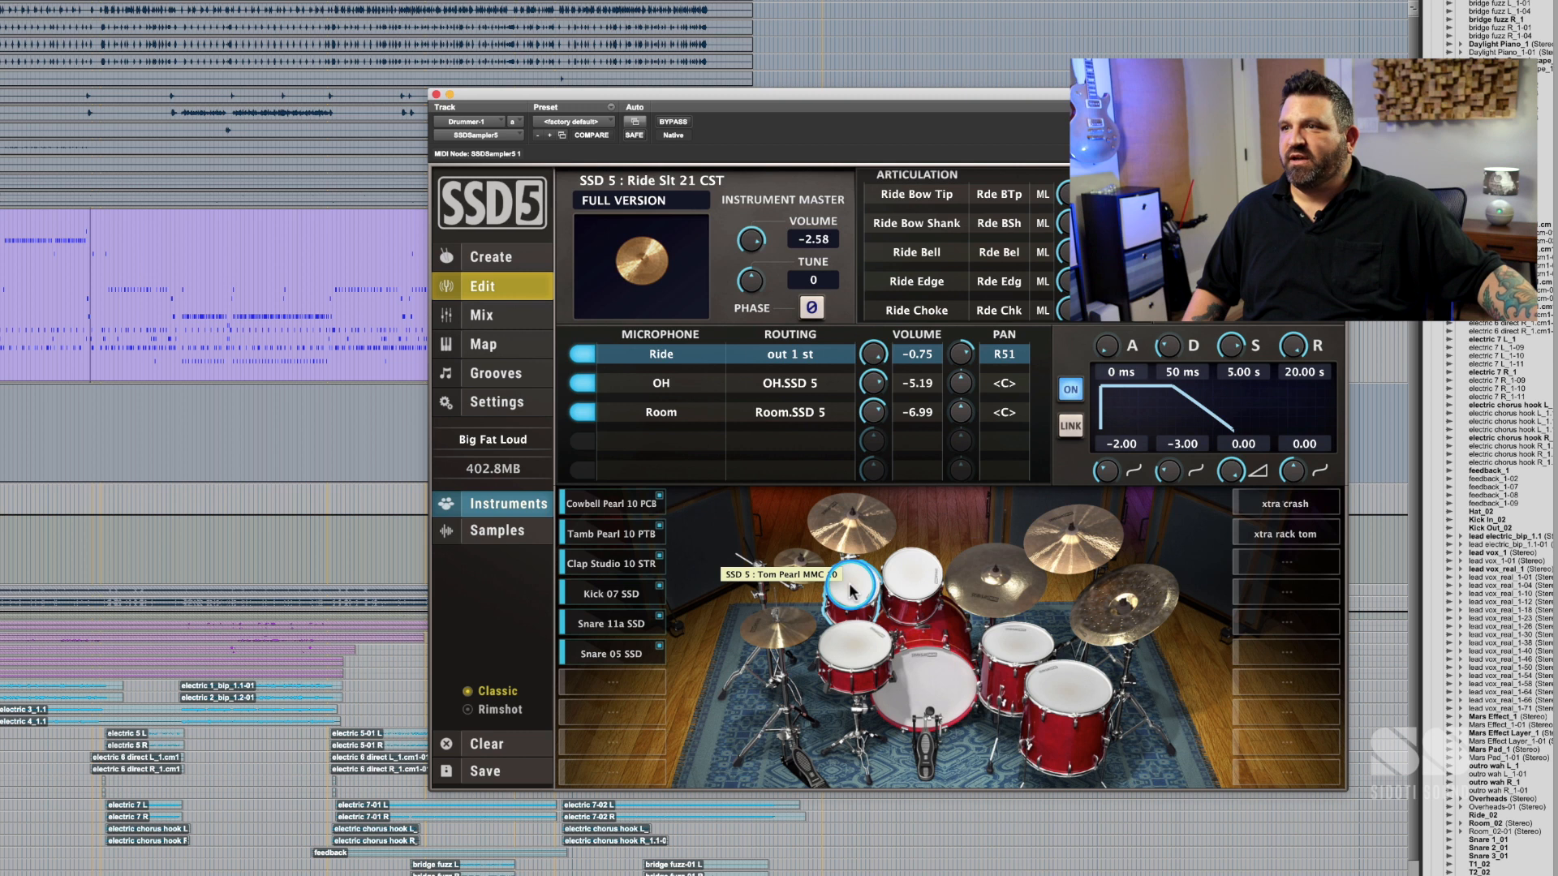
pyautogui.click(850, 590)
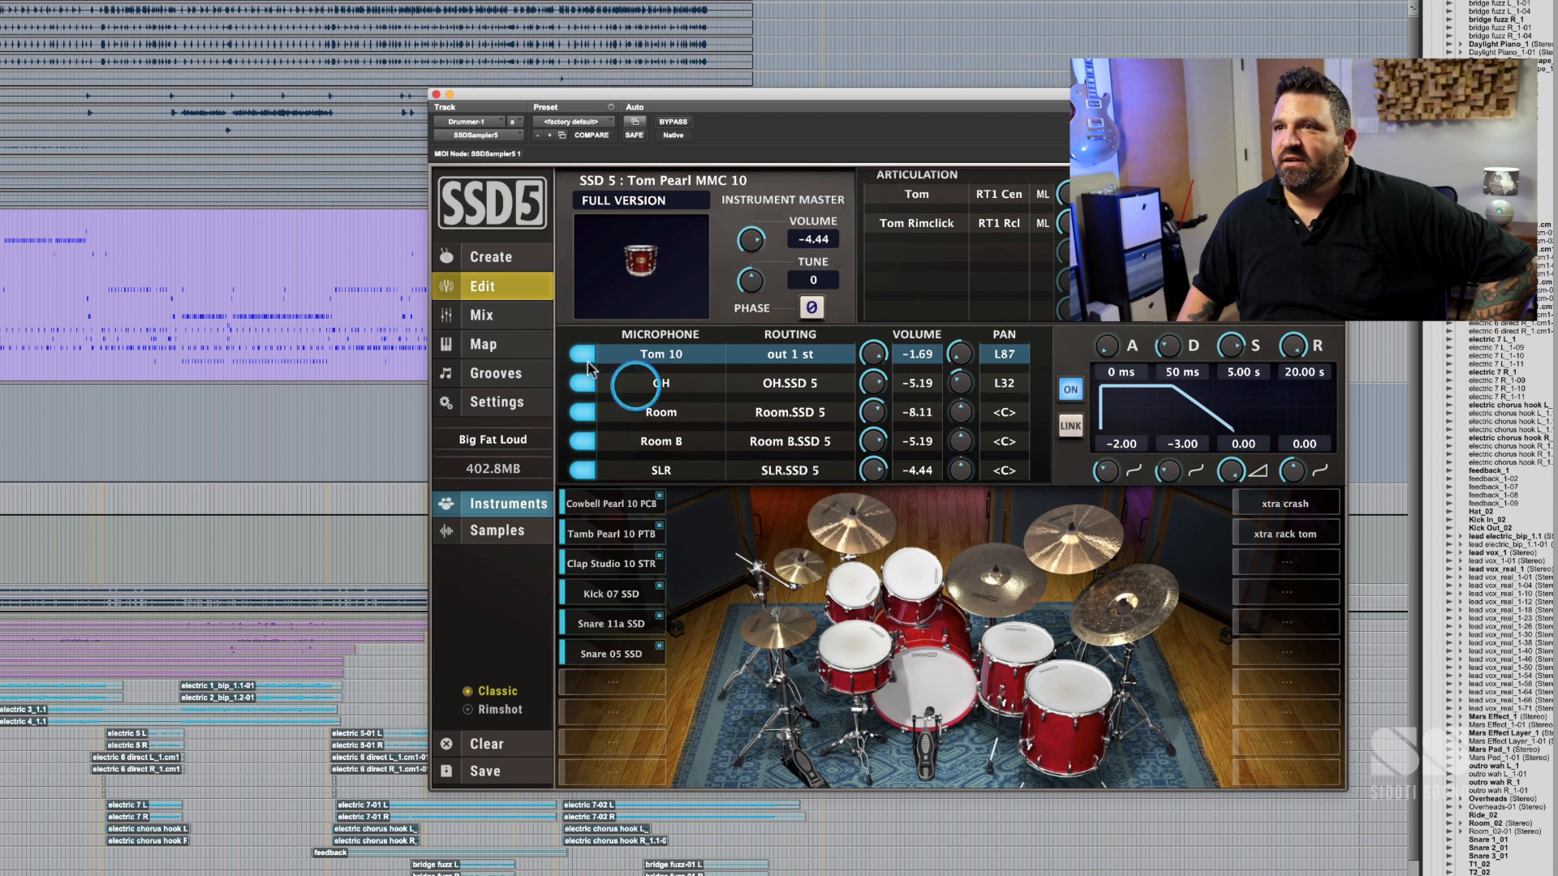
# - Turn off the OH channel's solo in the plug-in's mixer and close the drum sampler window
pyautogui.click(483, 316)
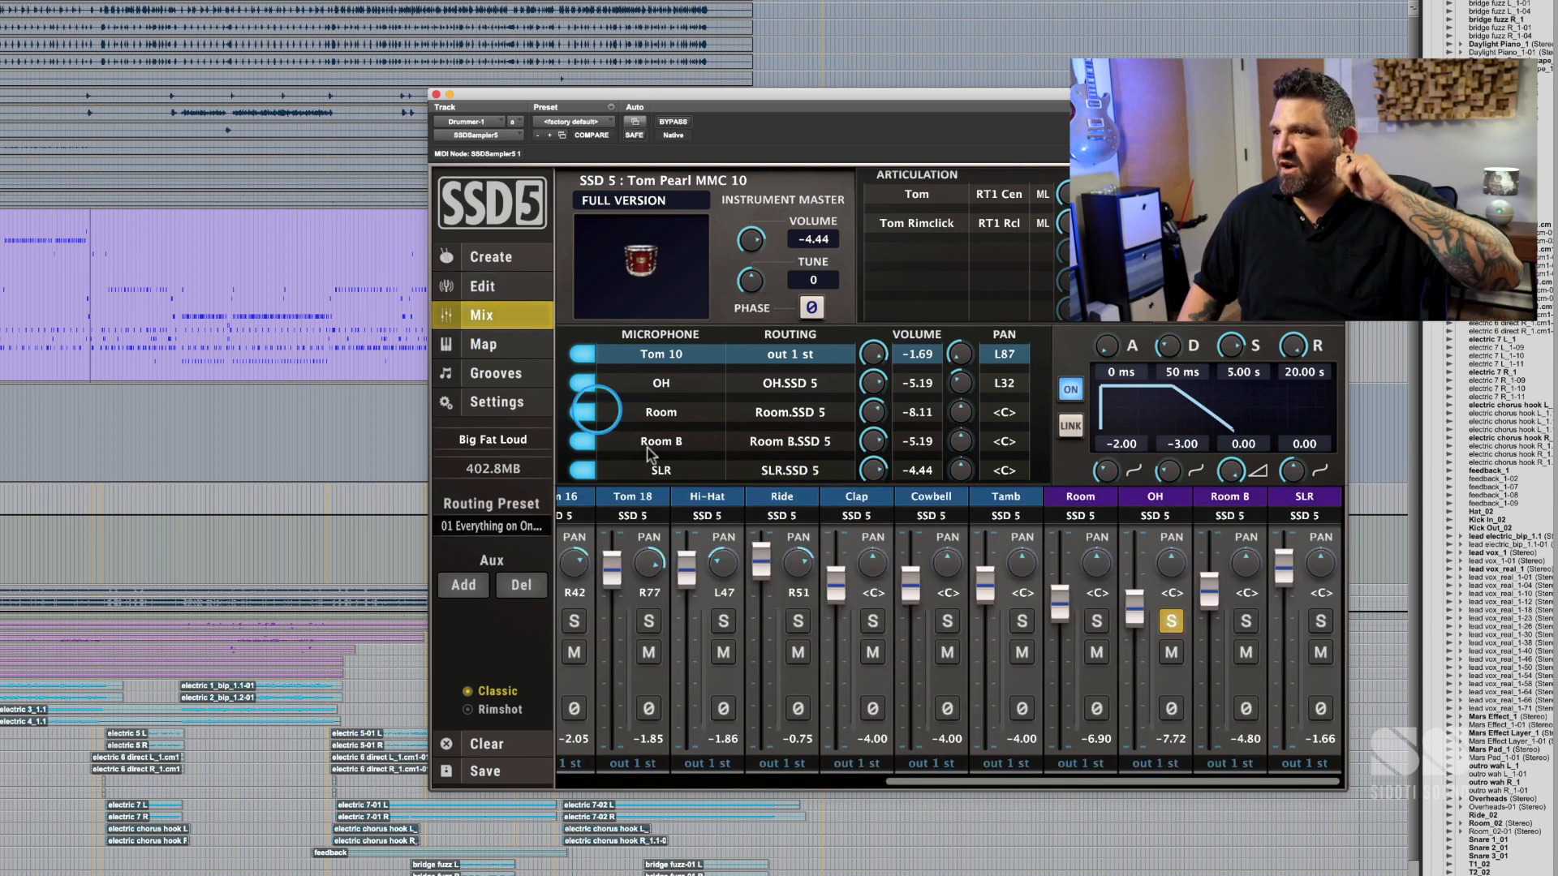
pyautogui.click(1171, 620)
pyautogui.hscroll(-4, 850, 666)
pyautogui.hscroll(3, 851, 666)
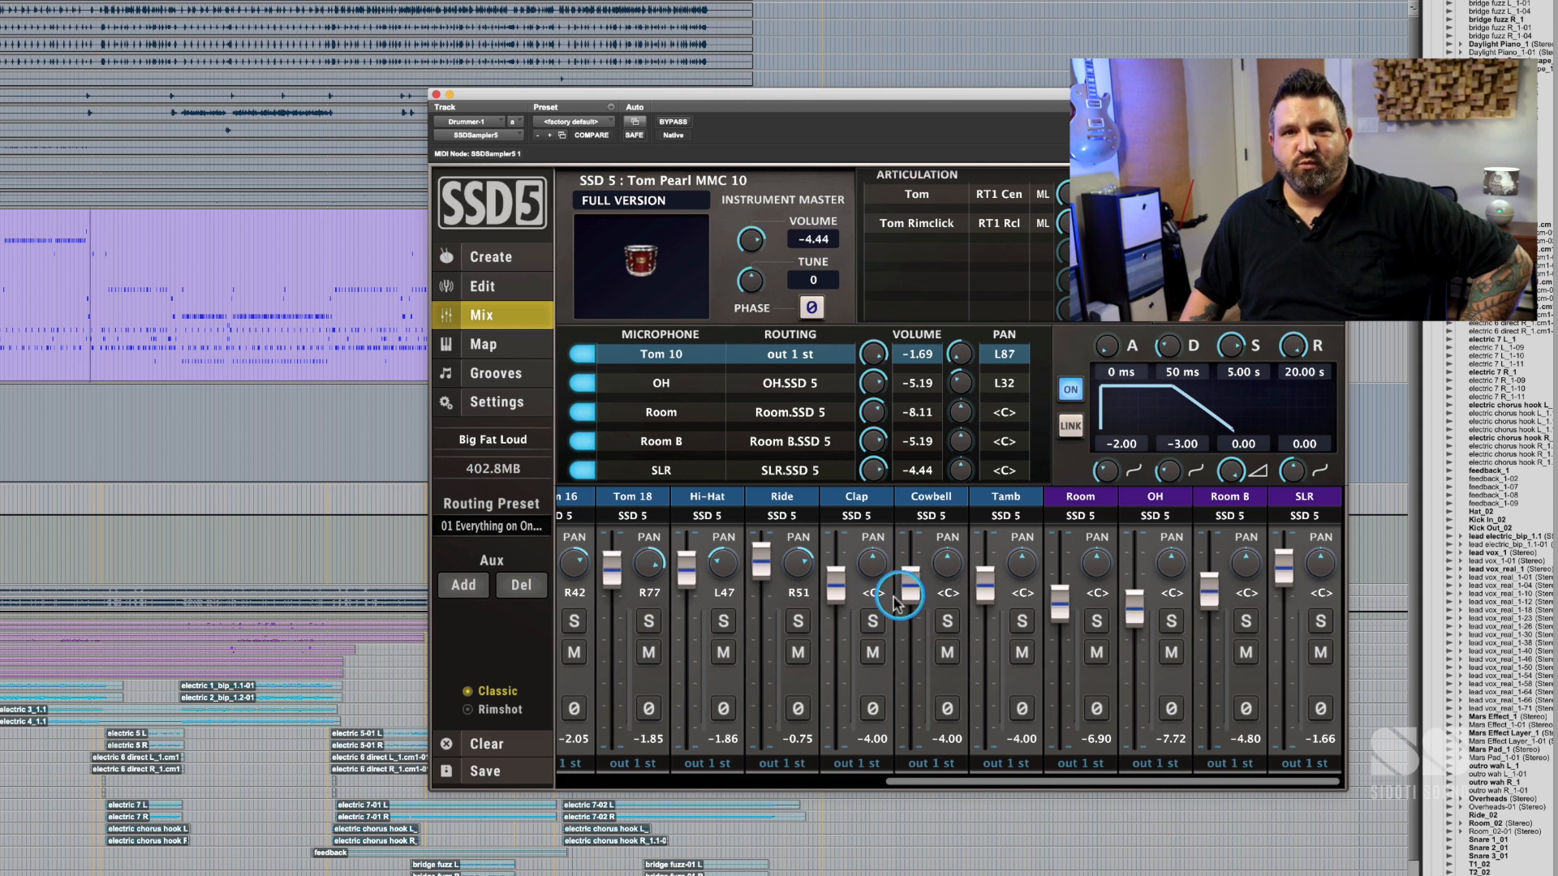
pyautogui.hscroll(-4, 780, 629)
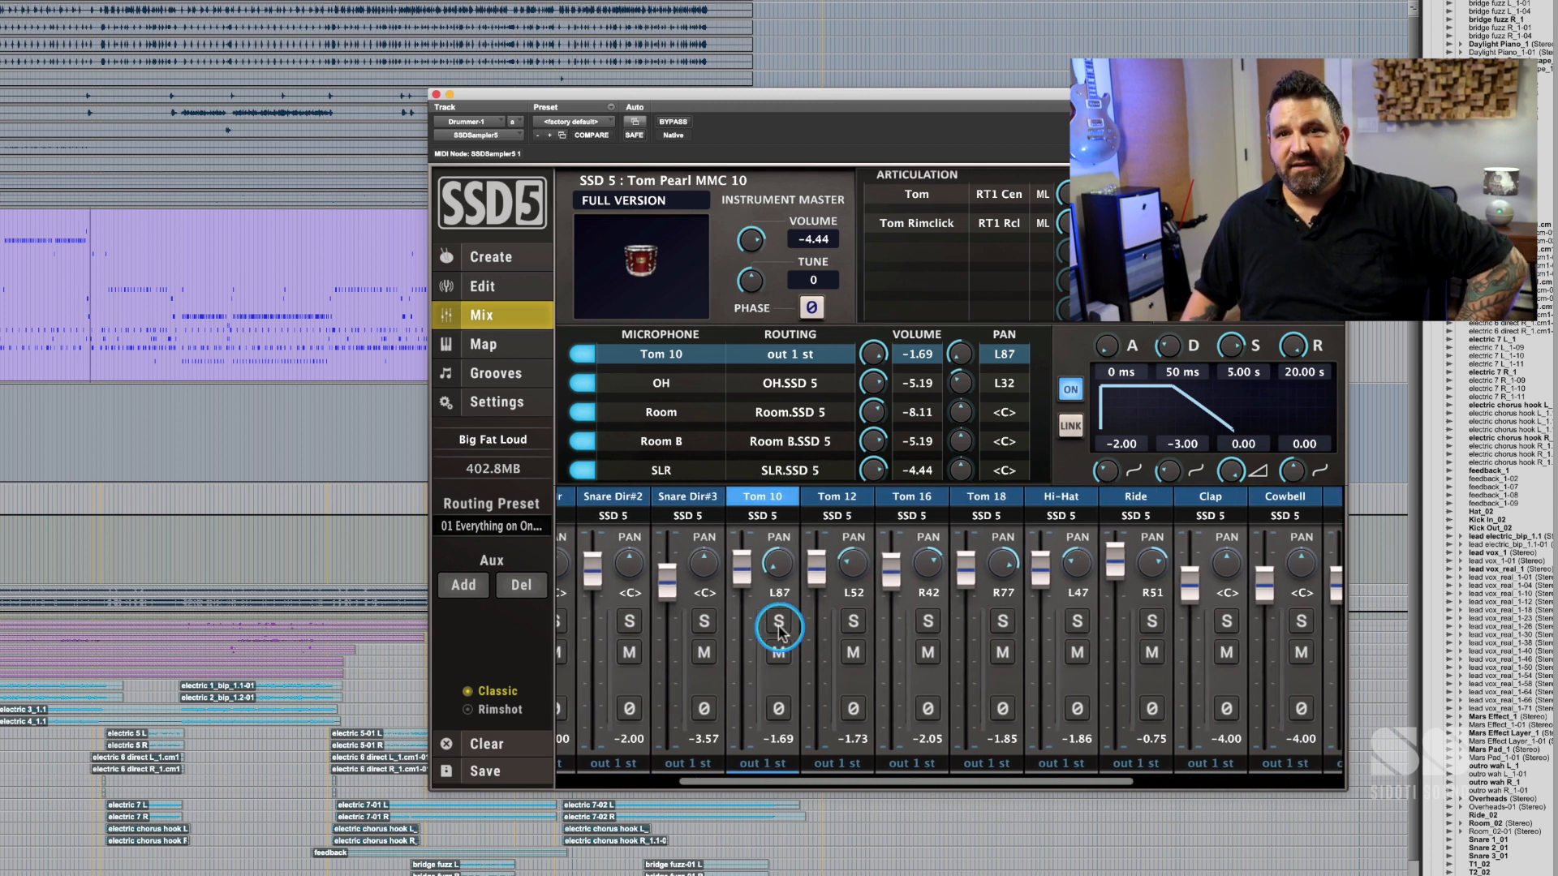
pyautogui.hscroll(-3, 778, 629)
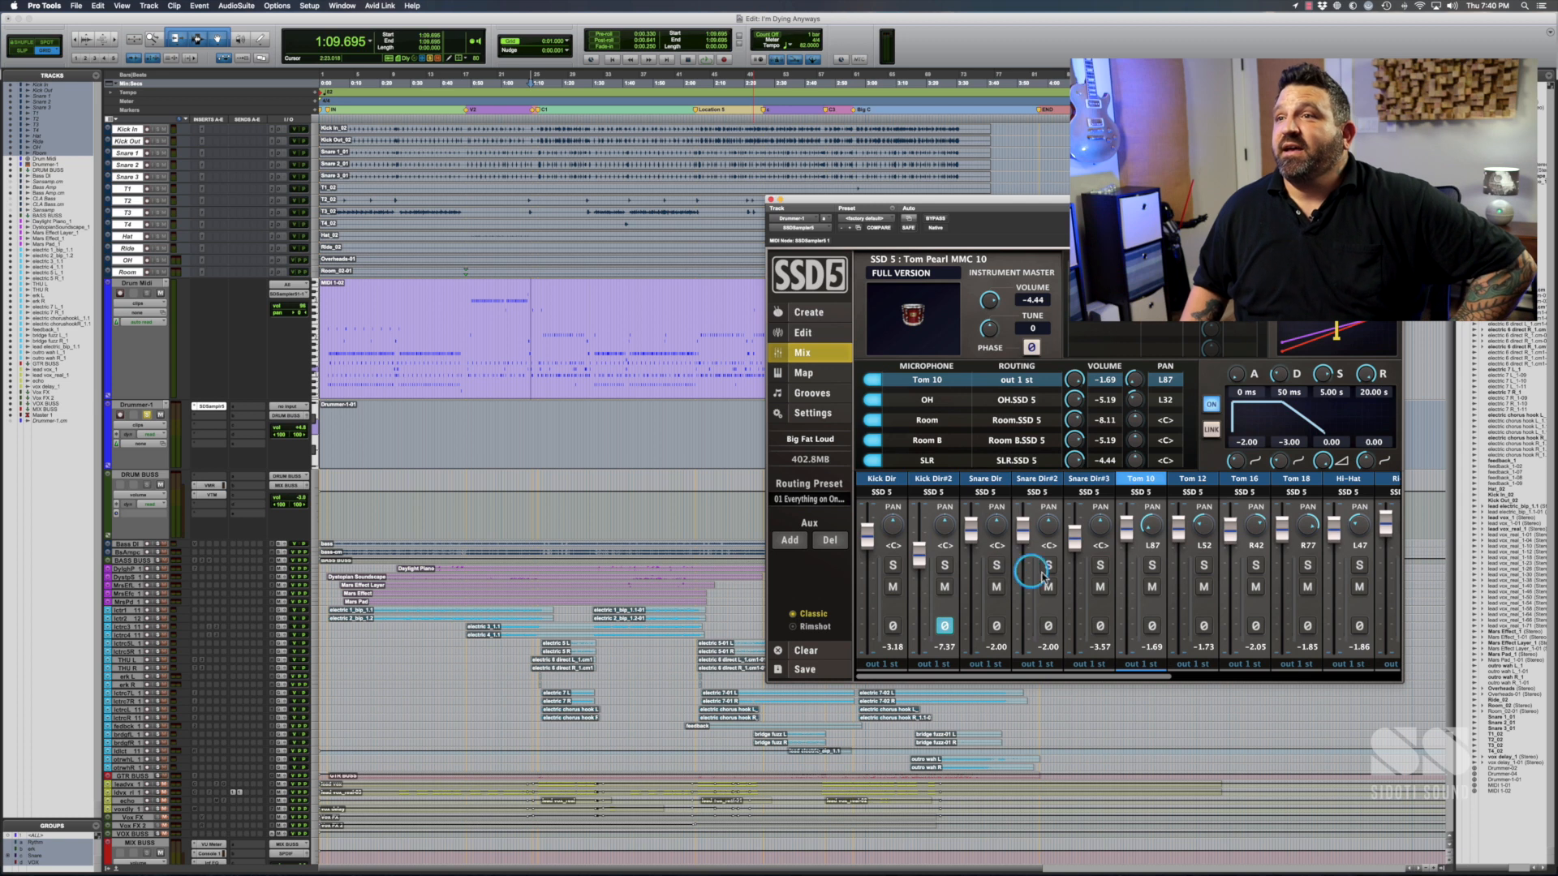
pyautogui.click(770, 201)
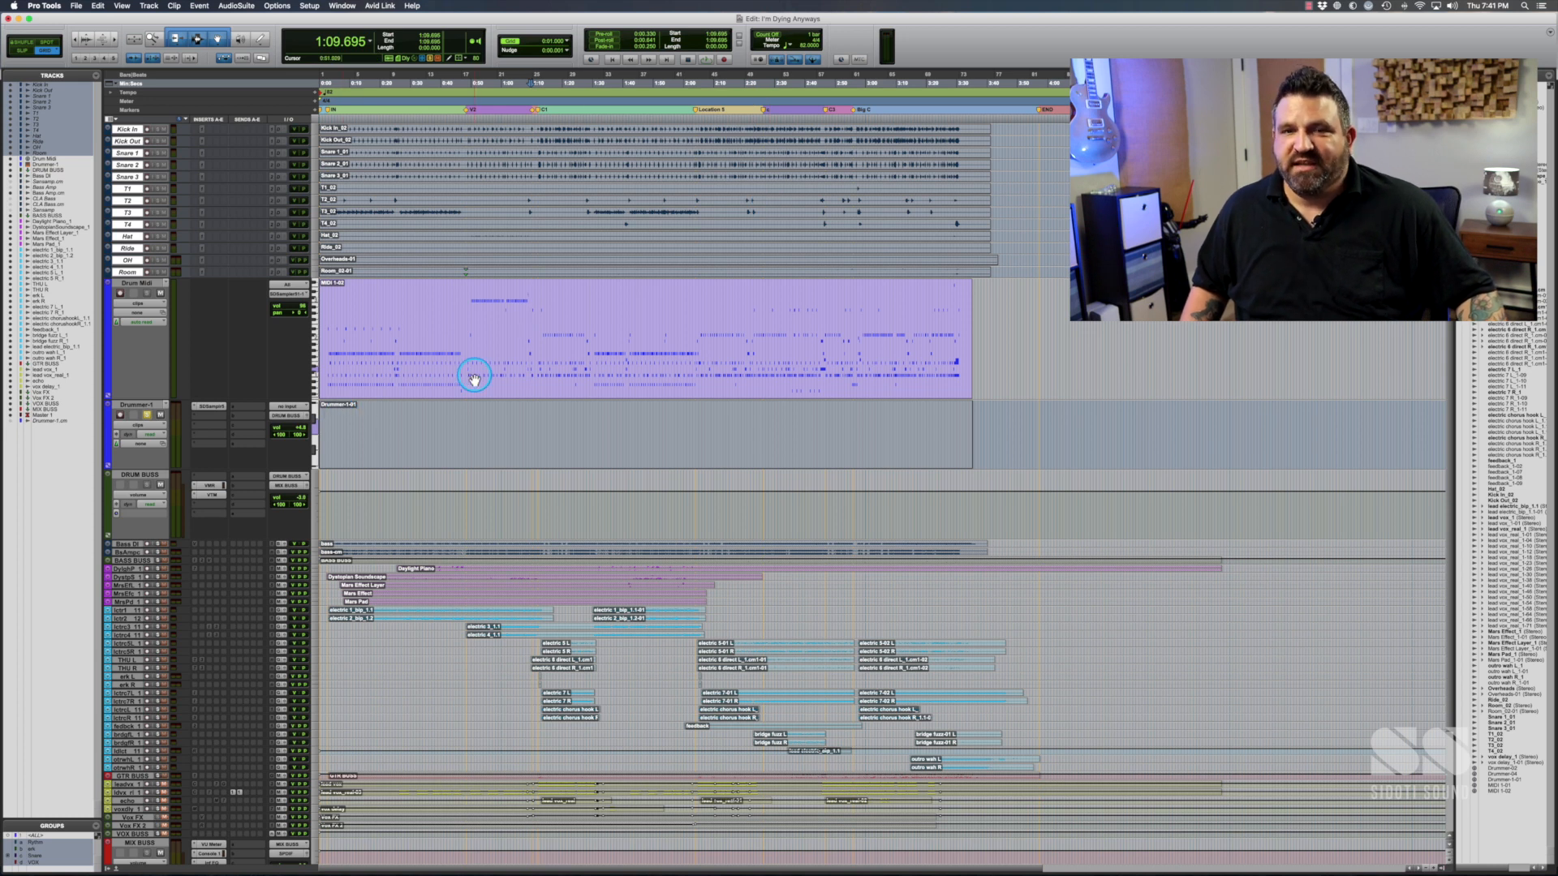
# - Place the playback position at 0:49 and inspect the Virtual Mix Rack and Virtual Tape Machines inserts on DRUM BUSS
pyautogui.click(469, 310)
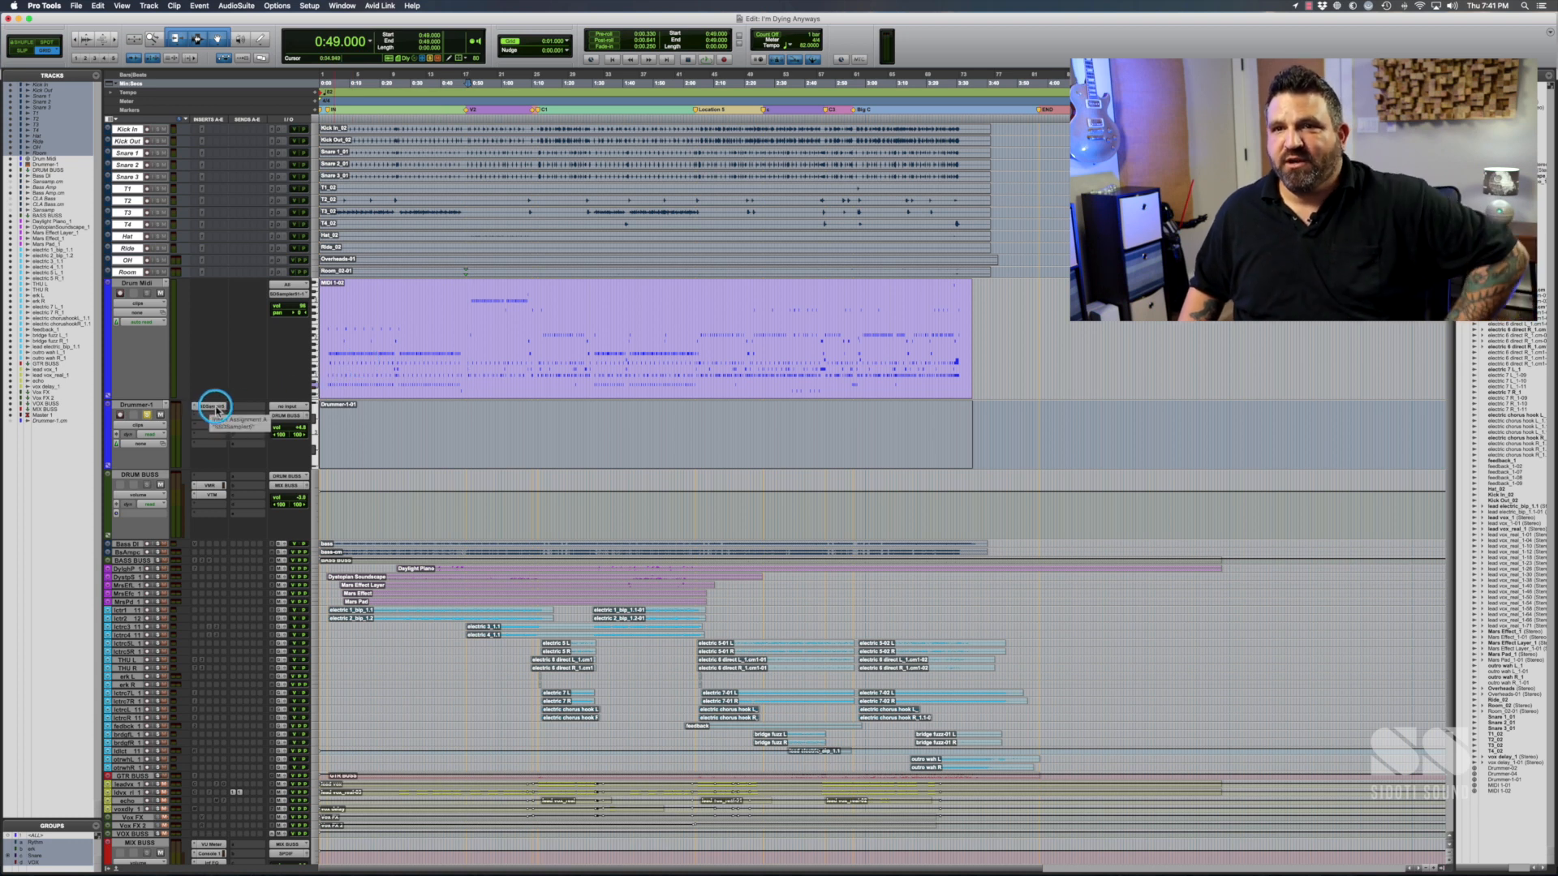
pyautogui.click(284, 416)
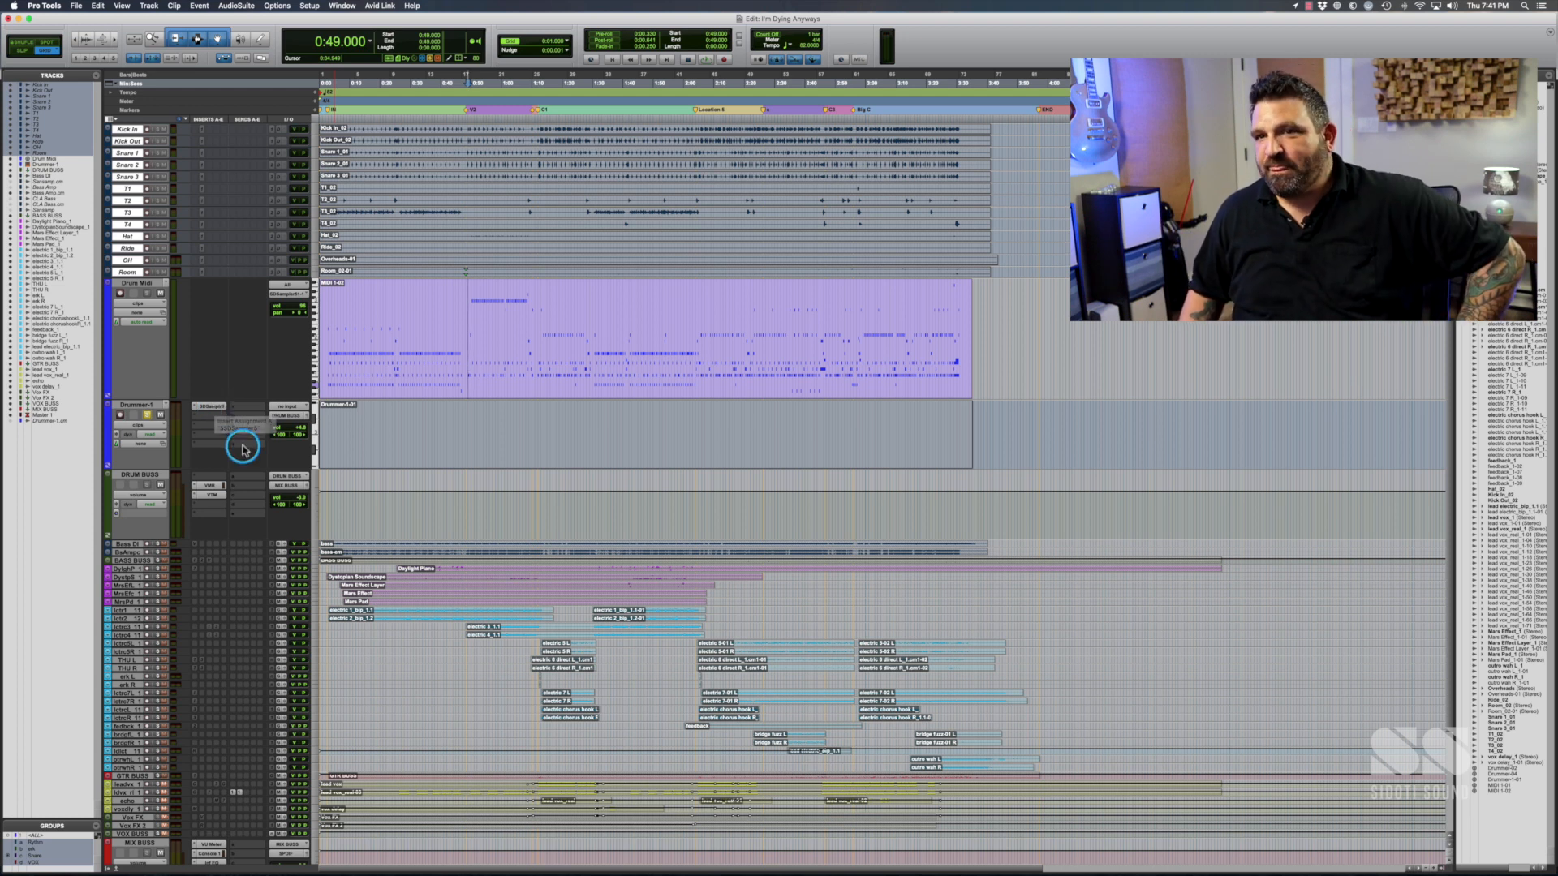
pyautogui.click(208, 487)
pyautogui.moveTo(1030, 202); pyautogui.dragTo(885, 200)
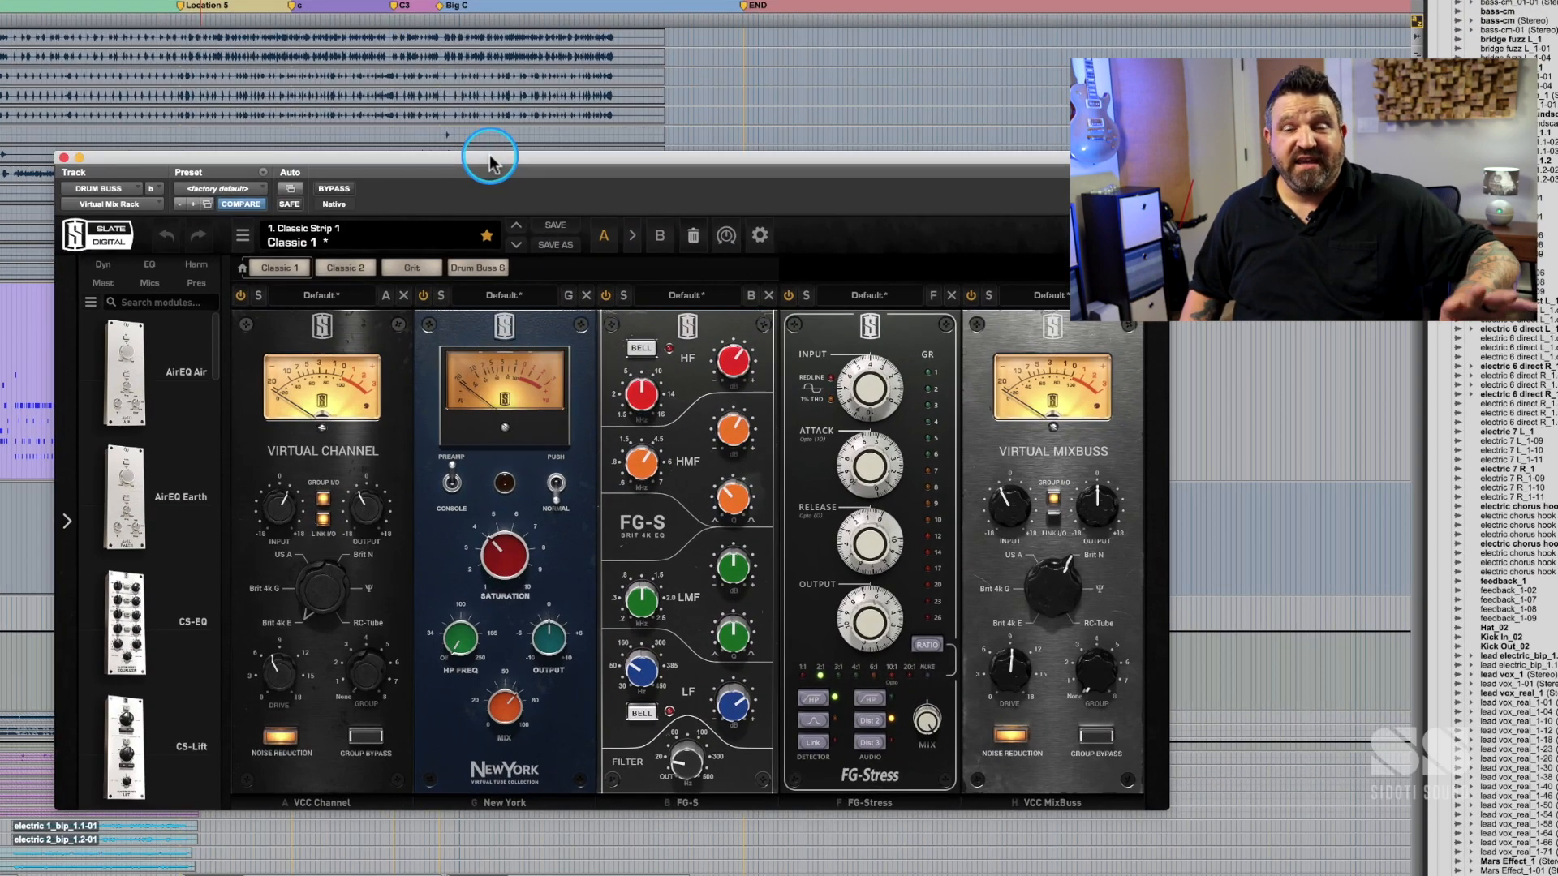
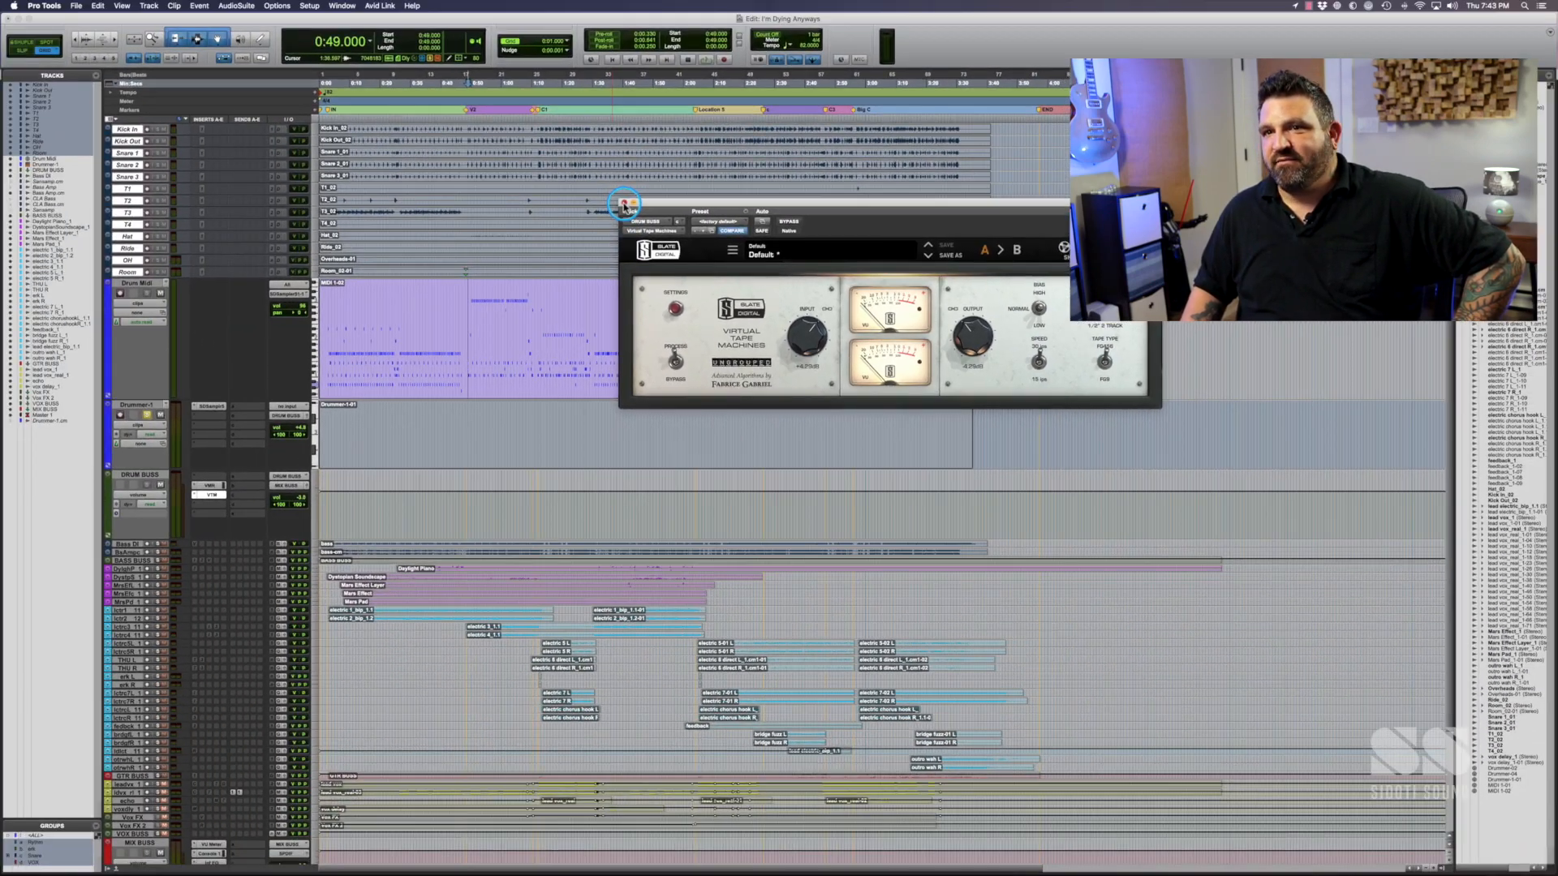
pyautogui.click(610, 196)
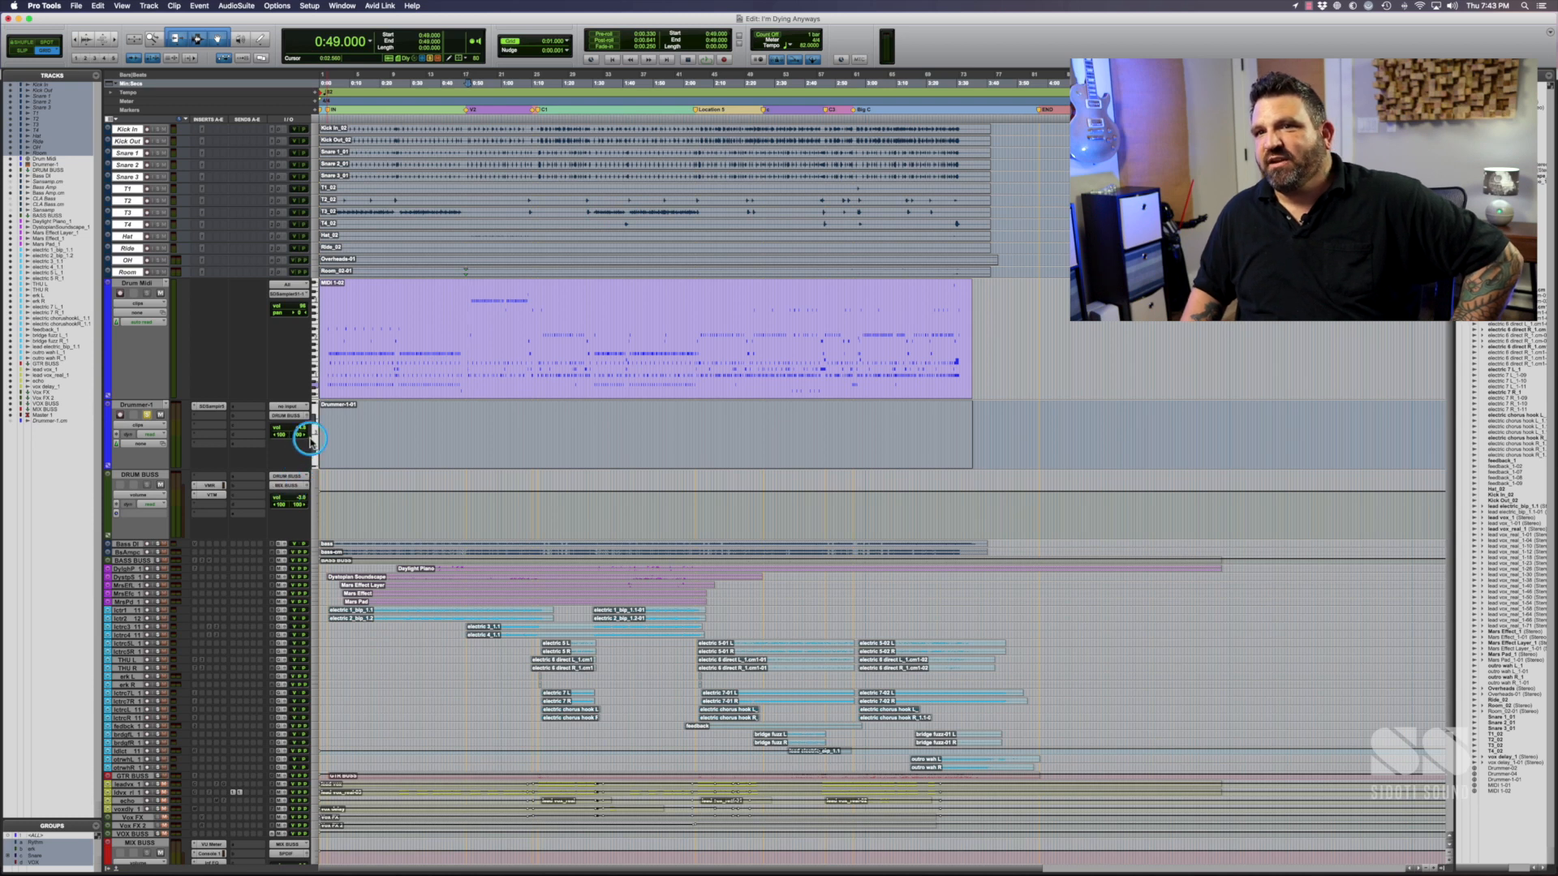
# - Lower the Drummer-1 track's volume and play the song from 0:49 with the DRUM BUSS inserts active
pyautogui.moveTo(300, 428); pyautogui.dragTo(301, 443)
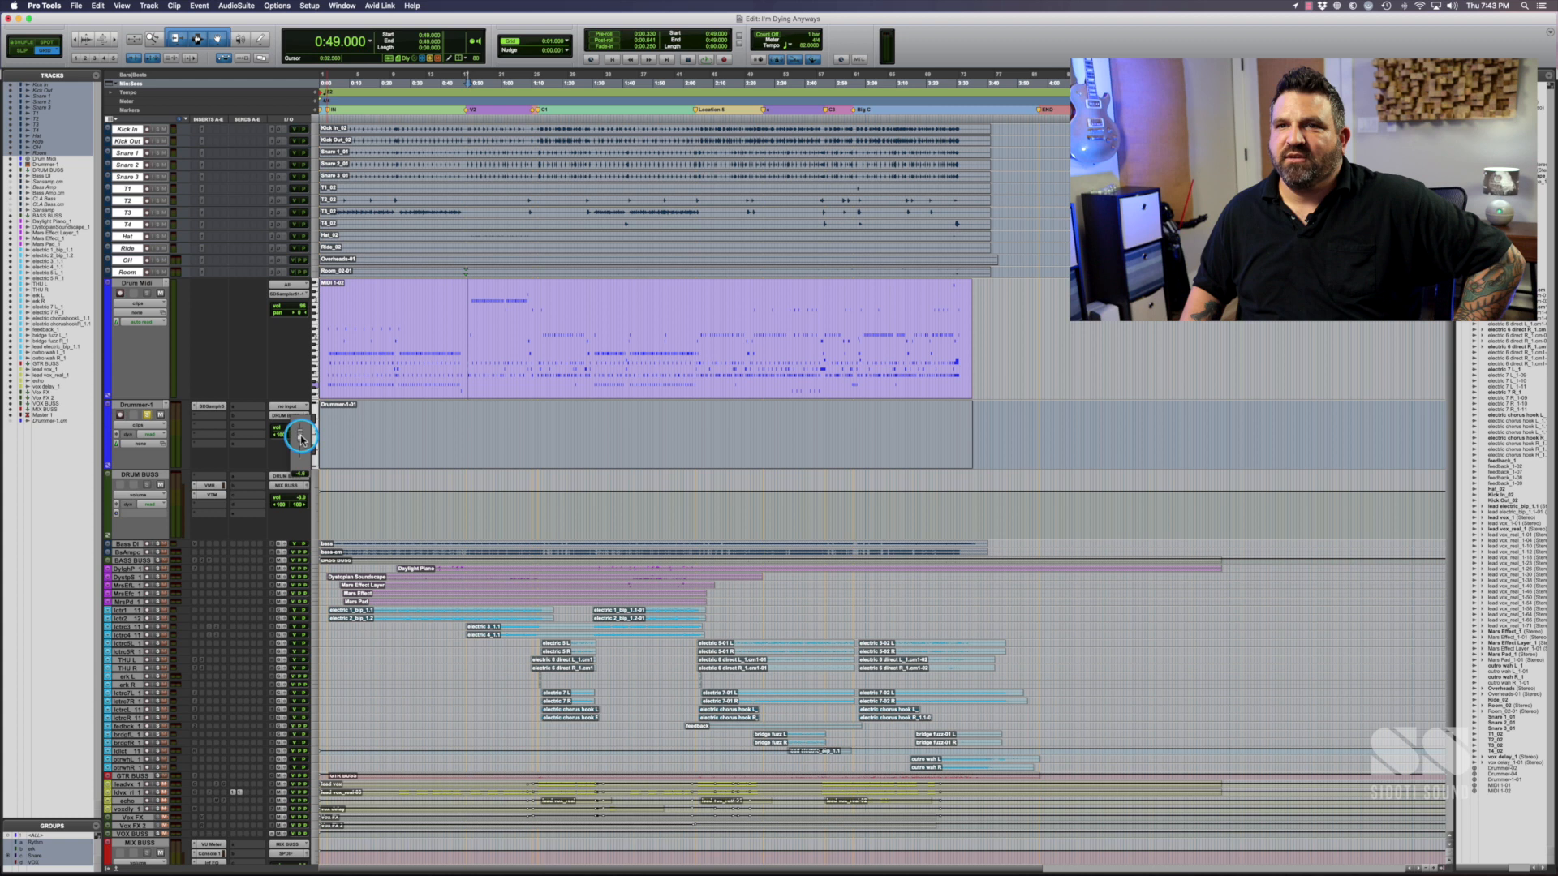
pyautogui.moveTo(300, 436); pyautogui.dragTo(301, 436)
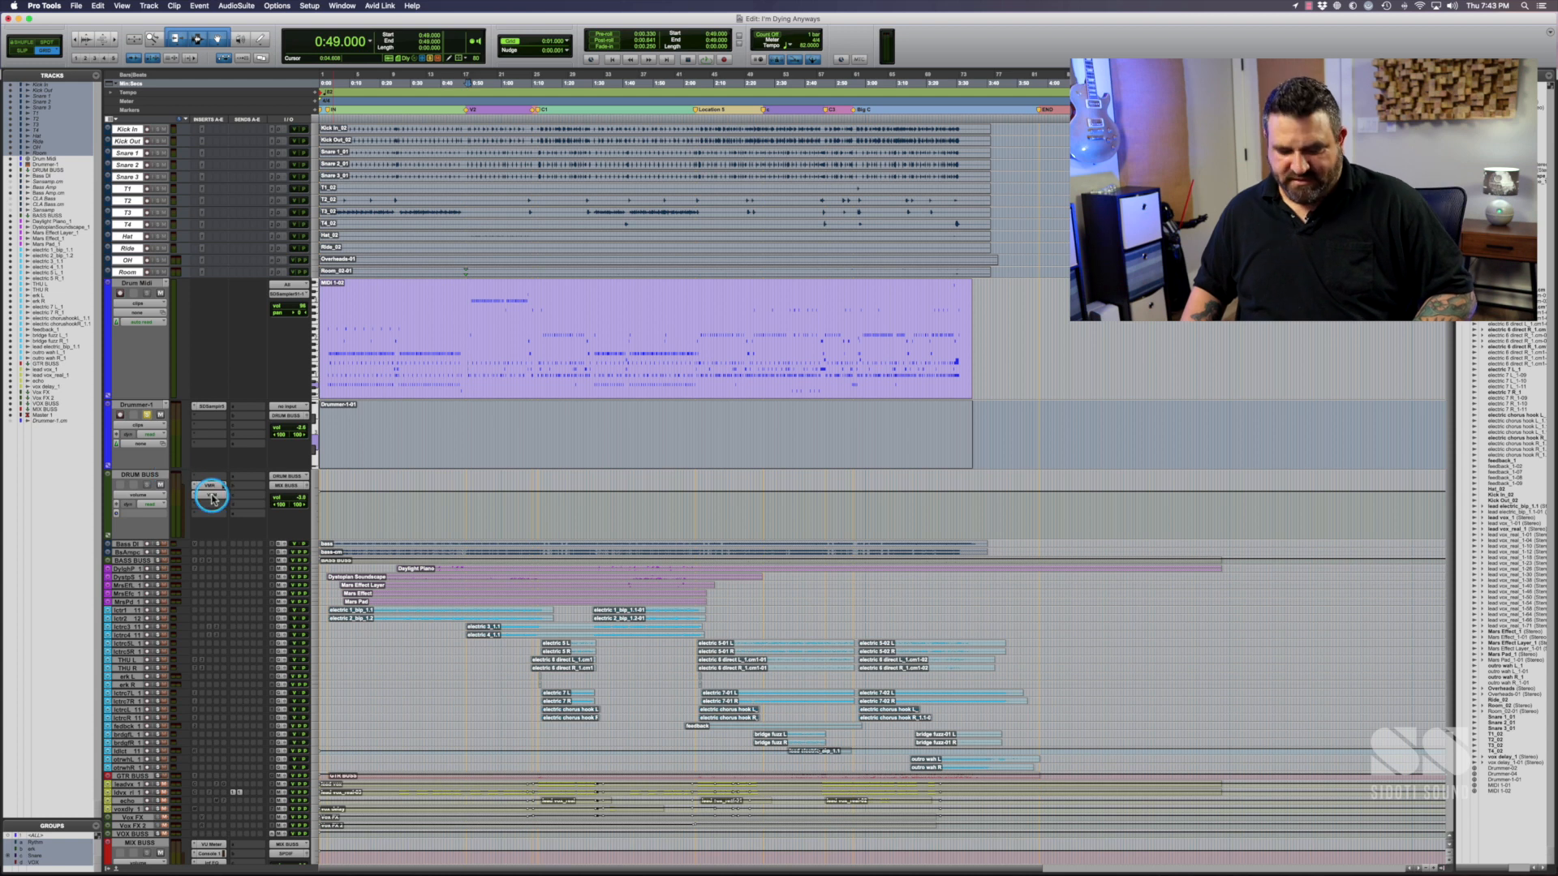
pyautogui.press('space')
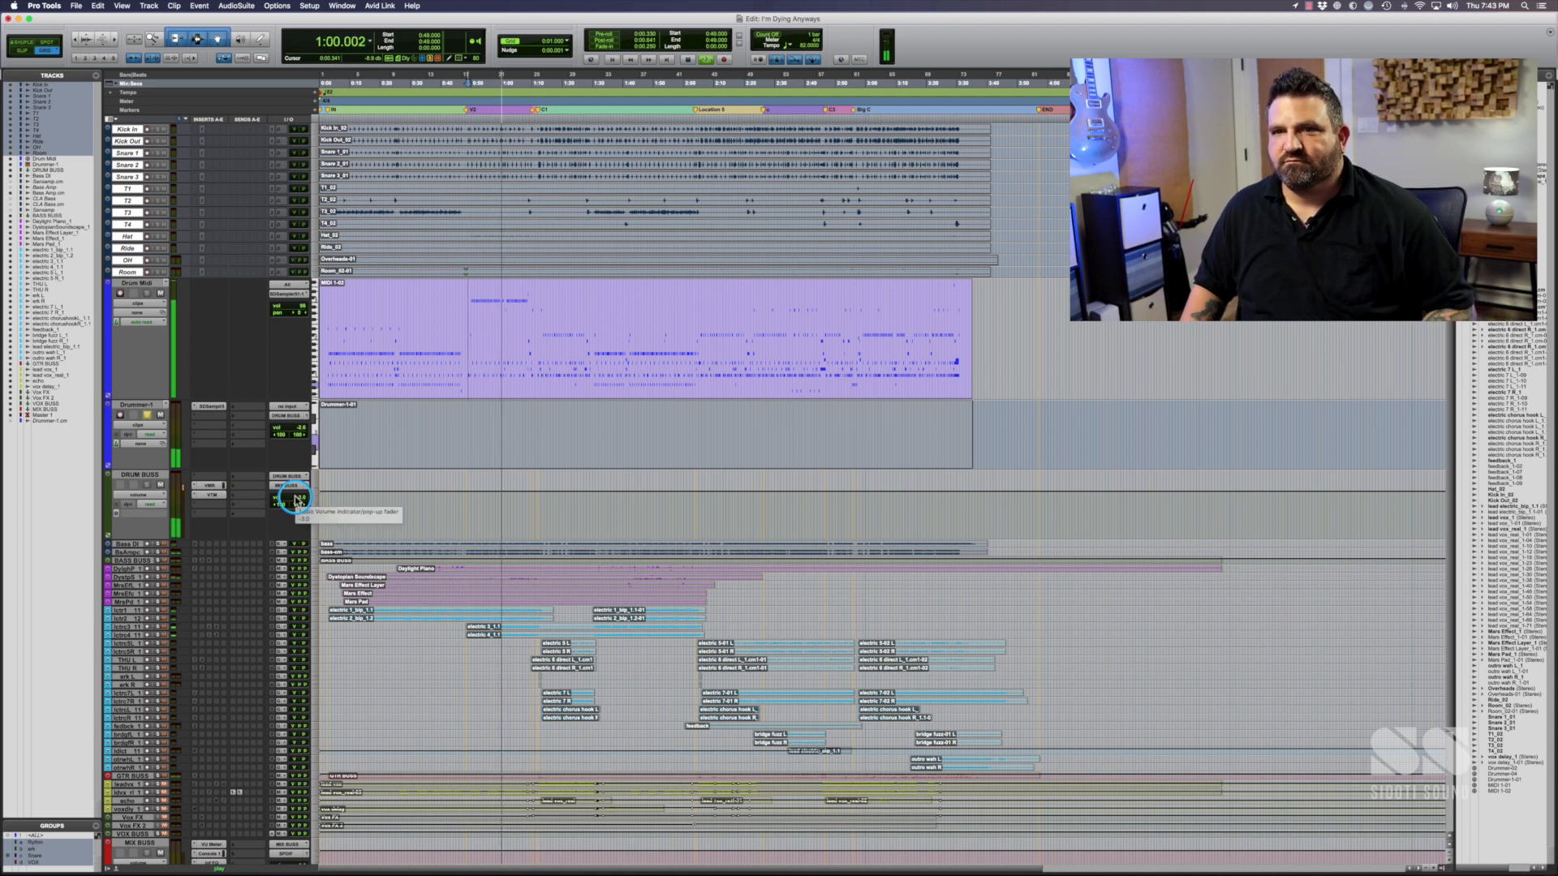
pyautogui.press('space')
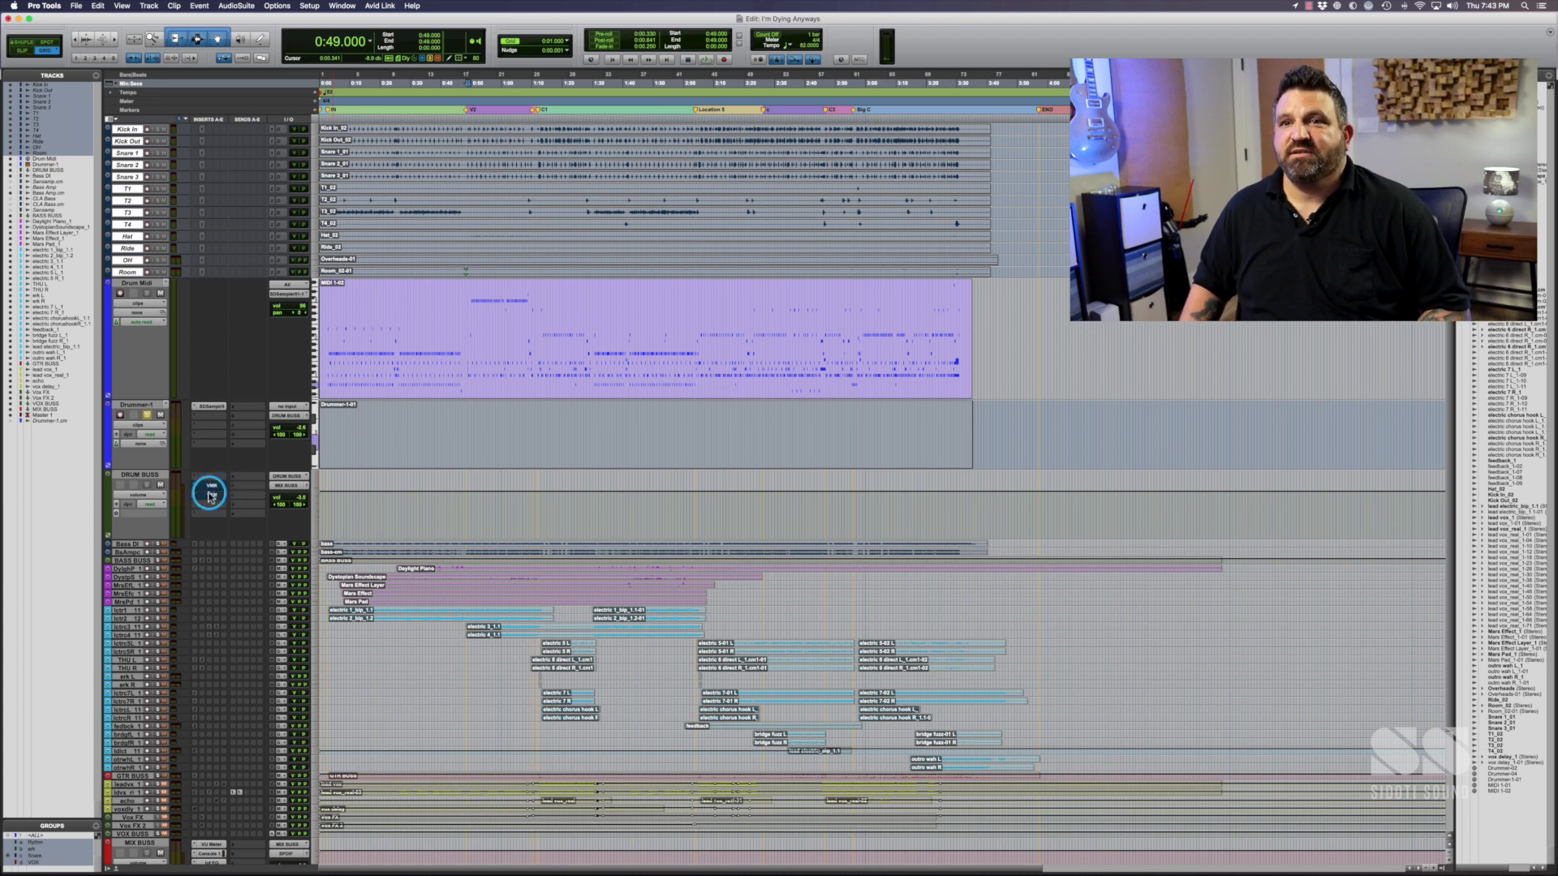
# - Bypass both DRUM BUSS inserts, raise the buss volume to compensate, and play from 0:49 for comparison
pyautogui.press('space')
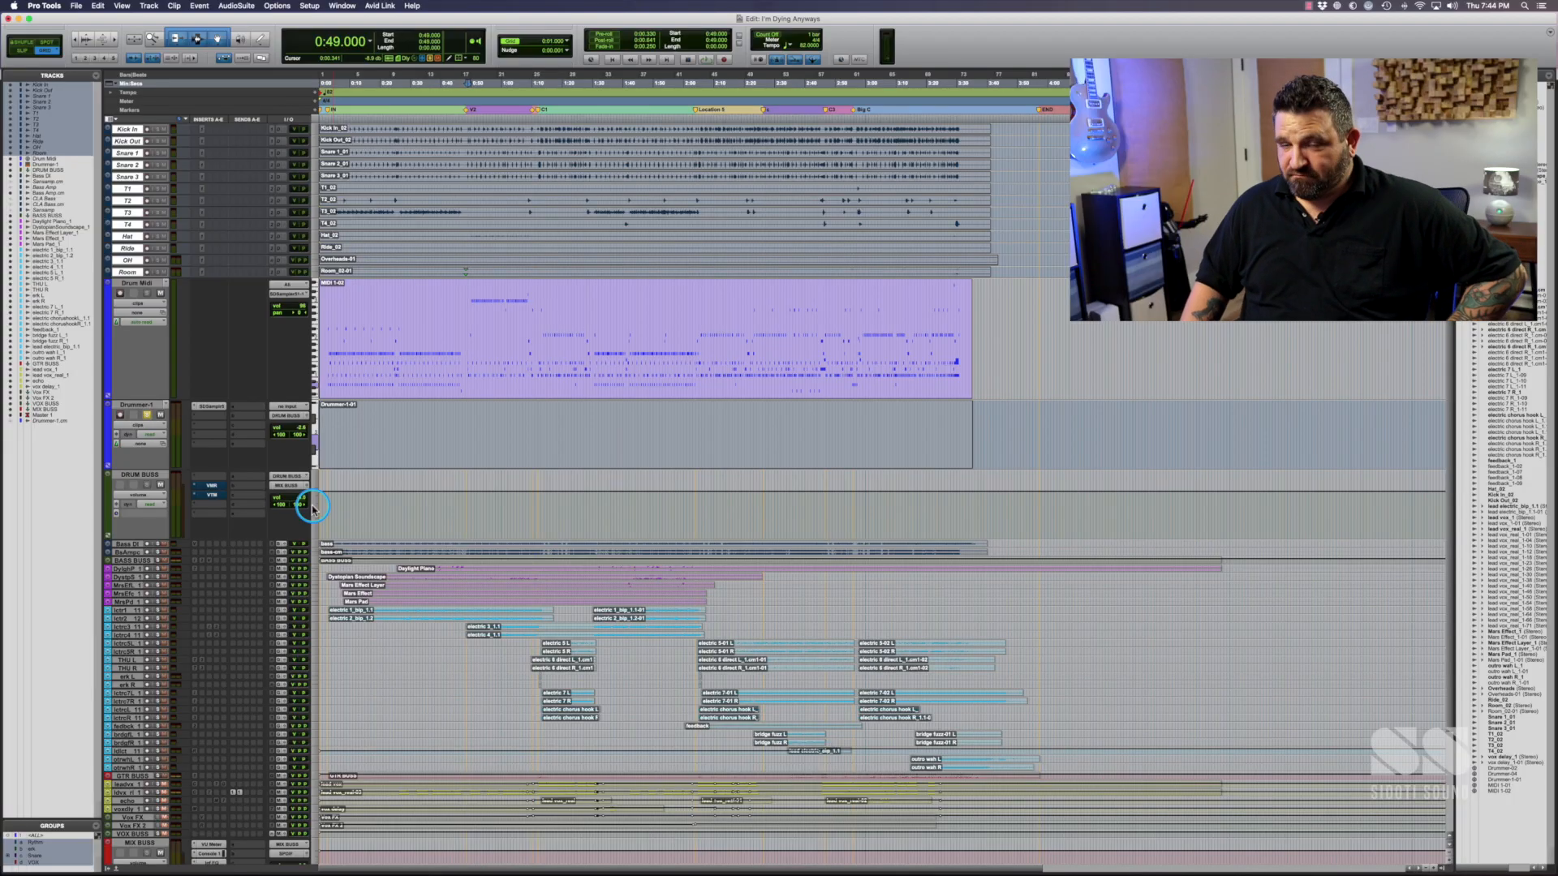
pyautogui.moveTo(288, 499); pyautogui.dragTo(288, 496)
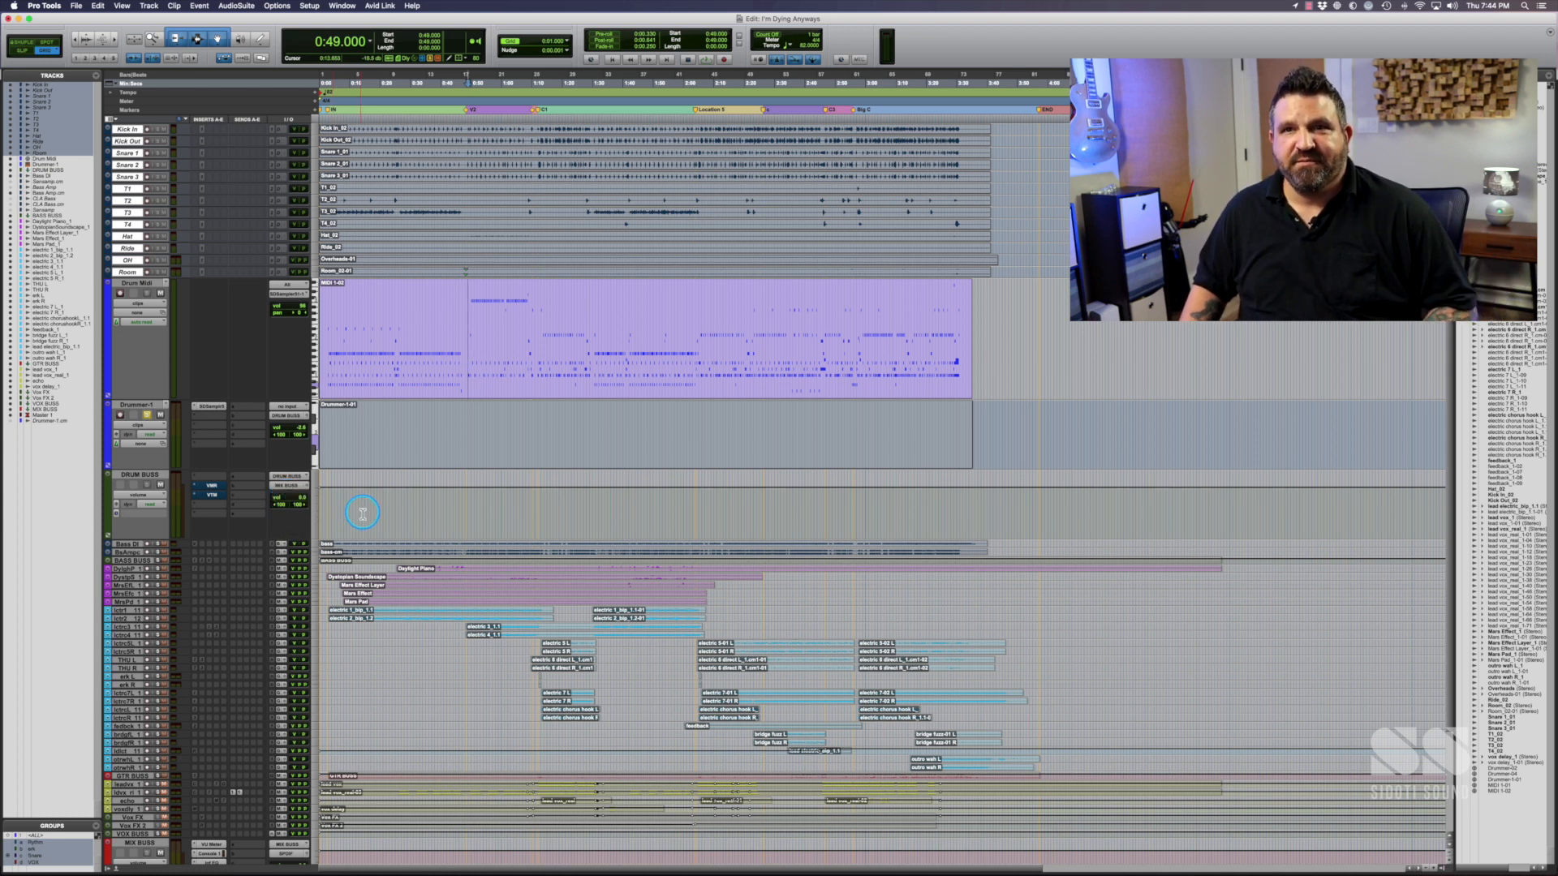
pyautogui.press('space')
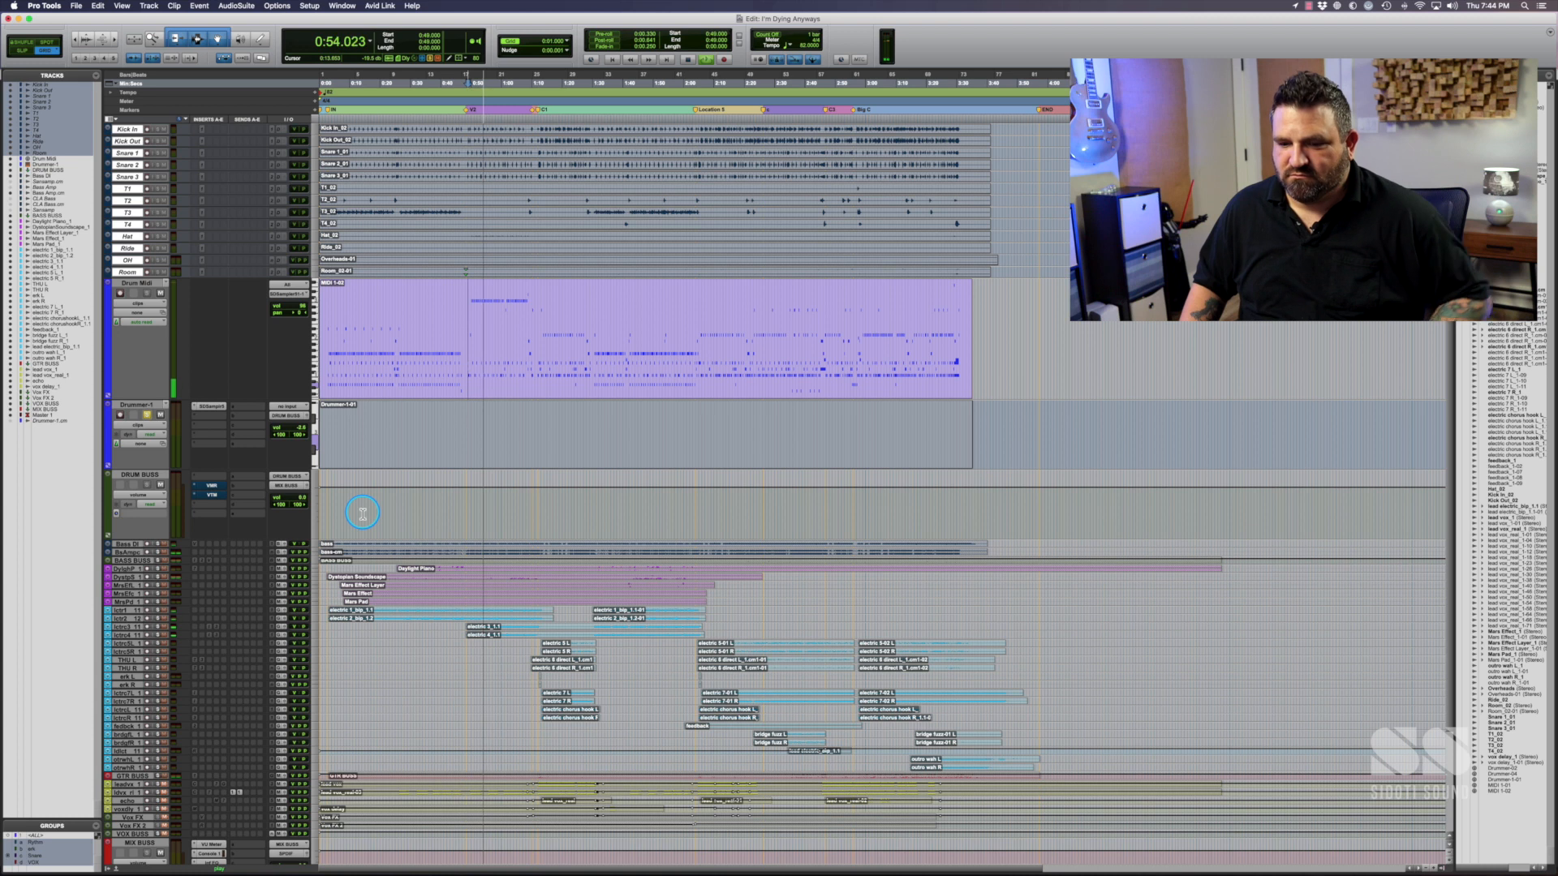
pyautogui.press('space')
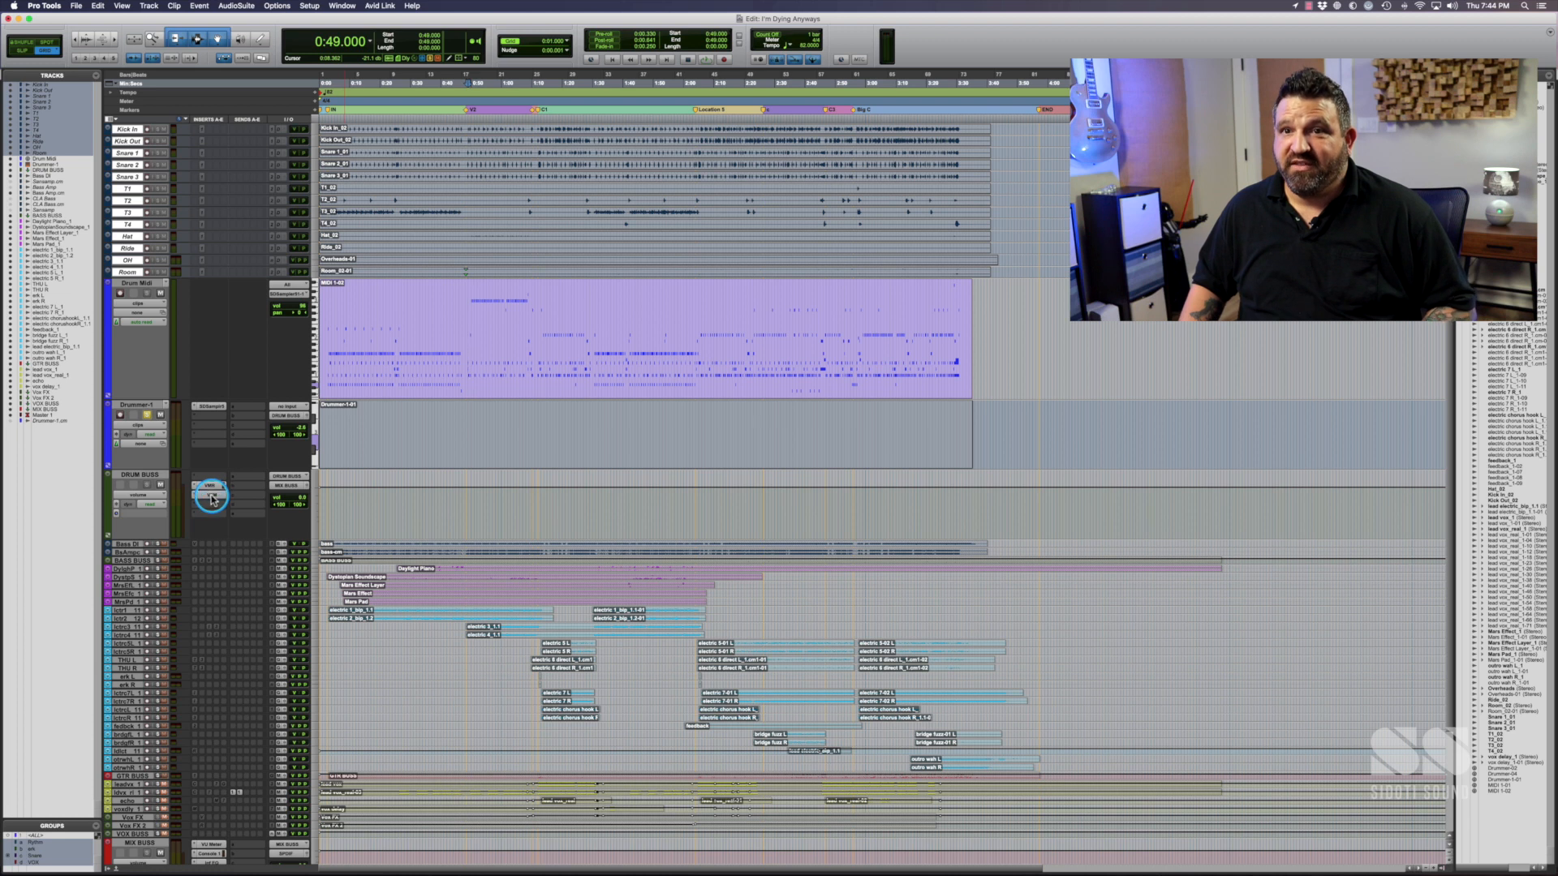
# - Play from 0:49 with both DRUM BUSS inserts active again and lower the buss volume during playback
pyautogui.press('space')
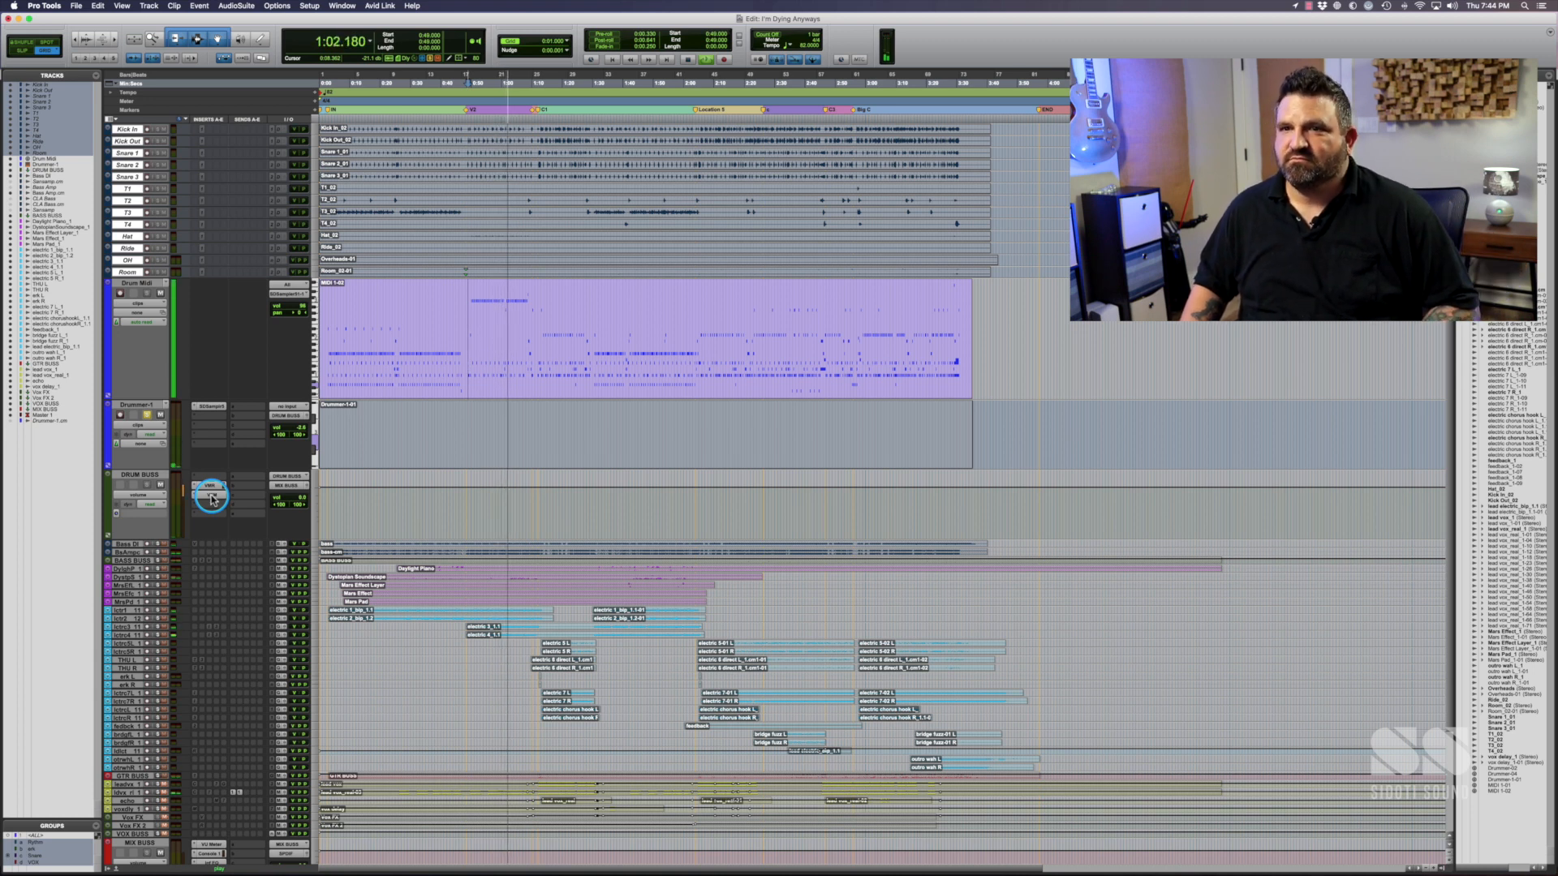
pyautogui.press('space')
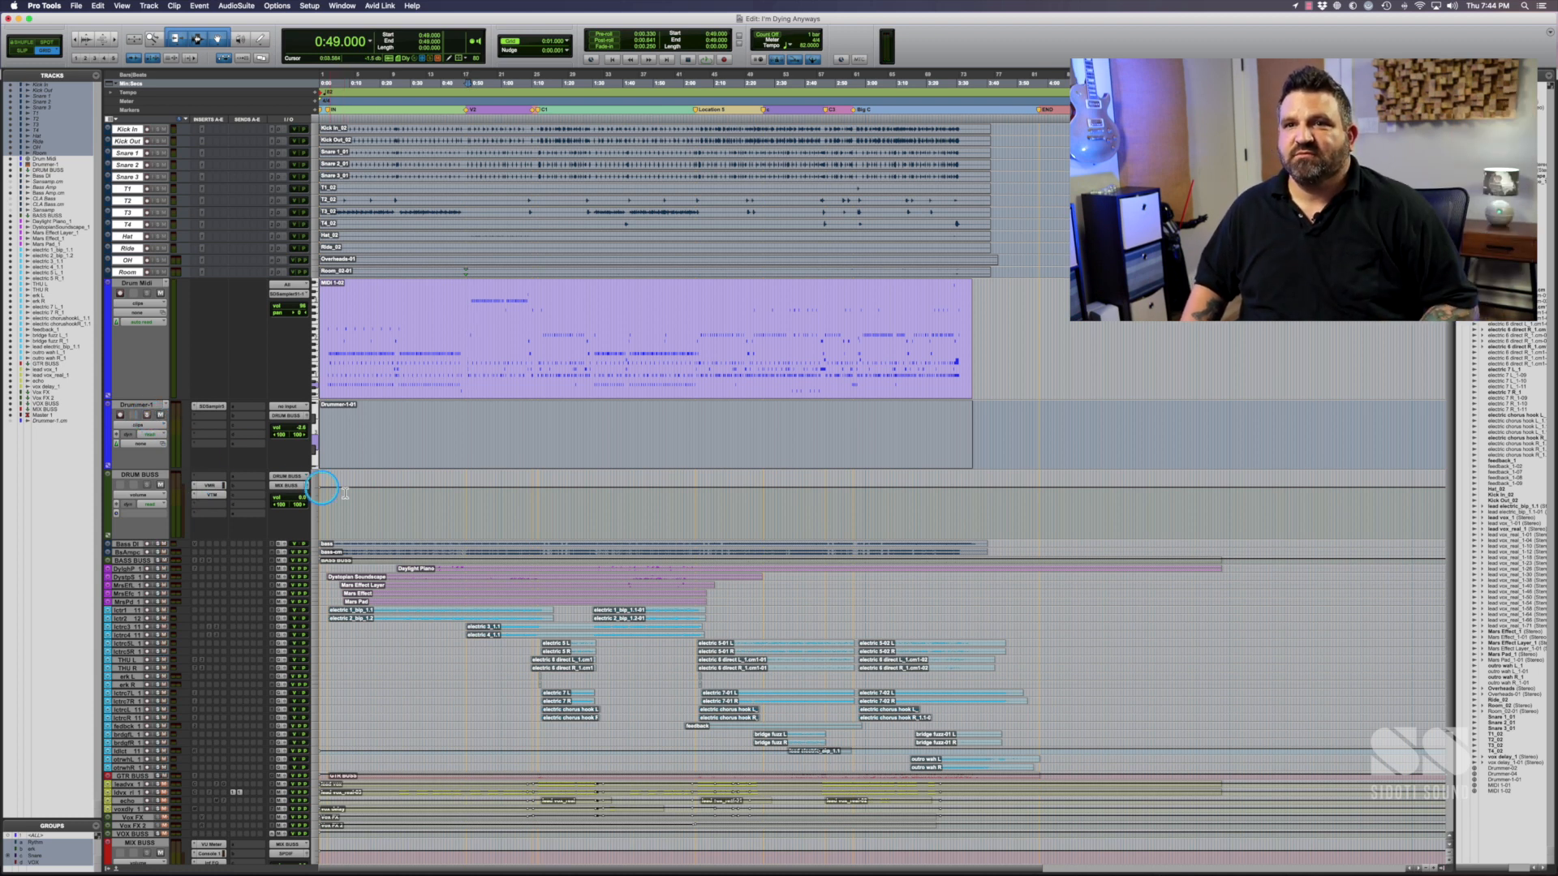
pyautogui.press('space')
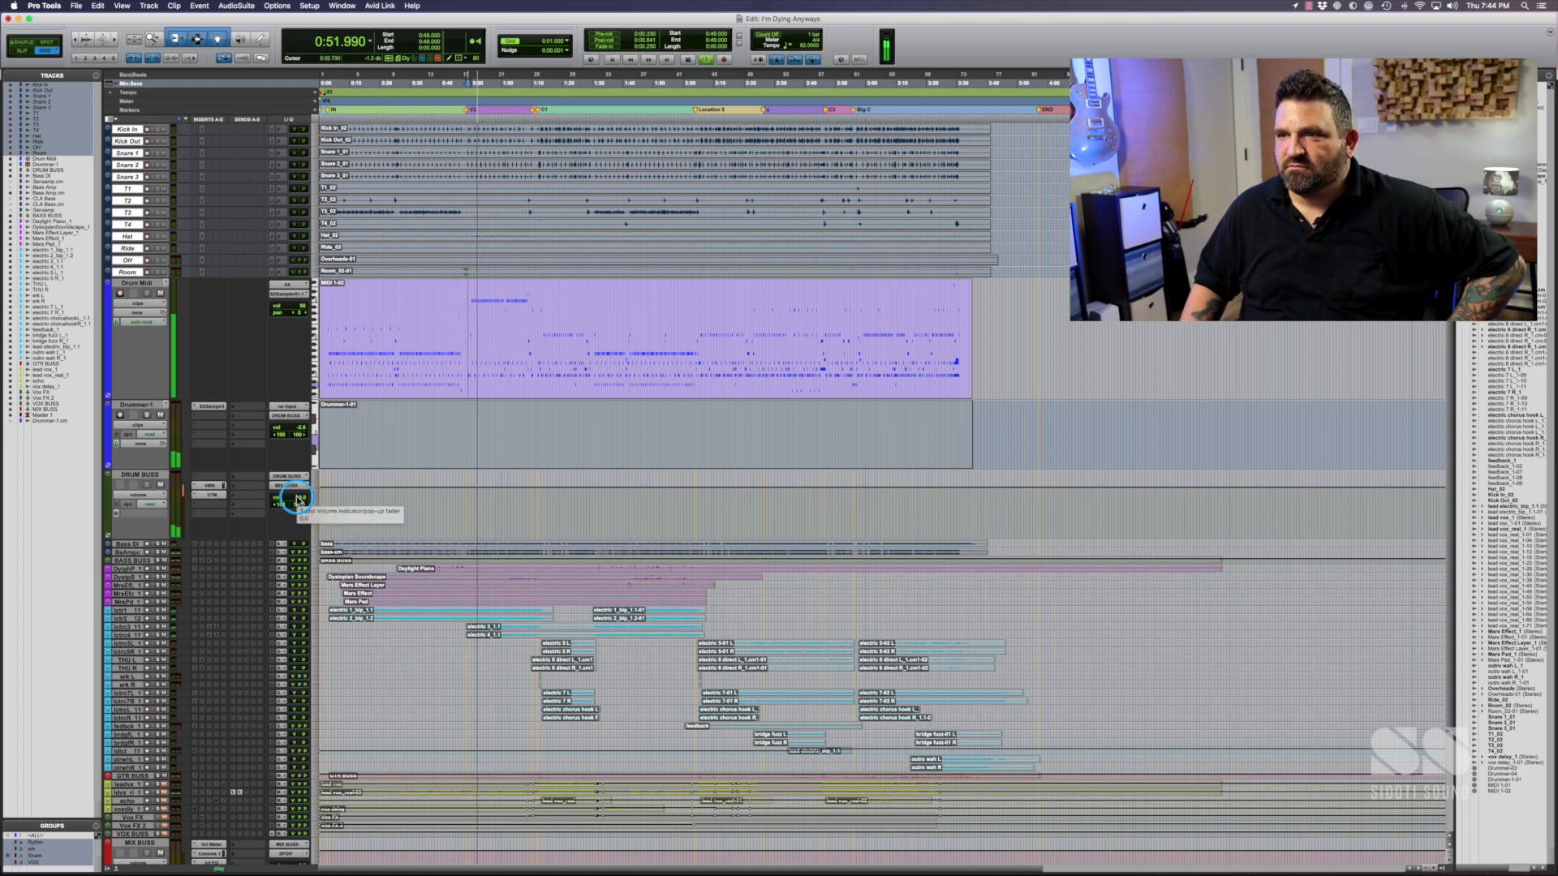
pyautogui.click(297, 499)
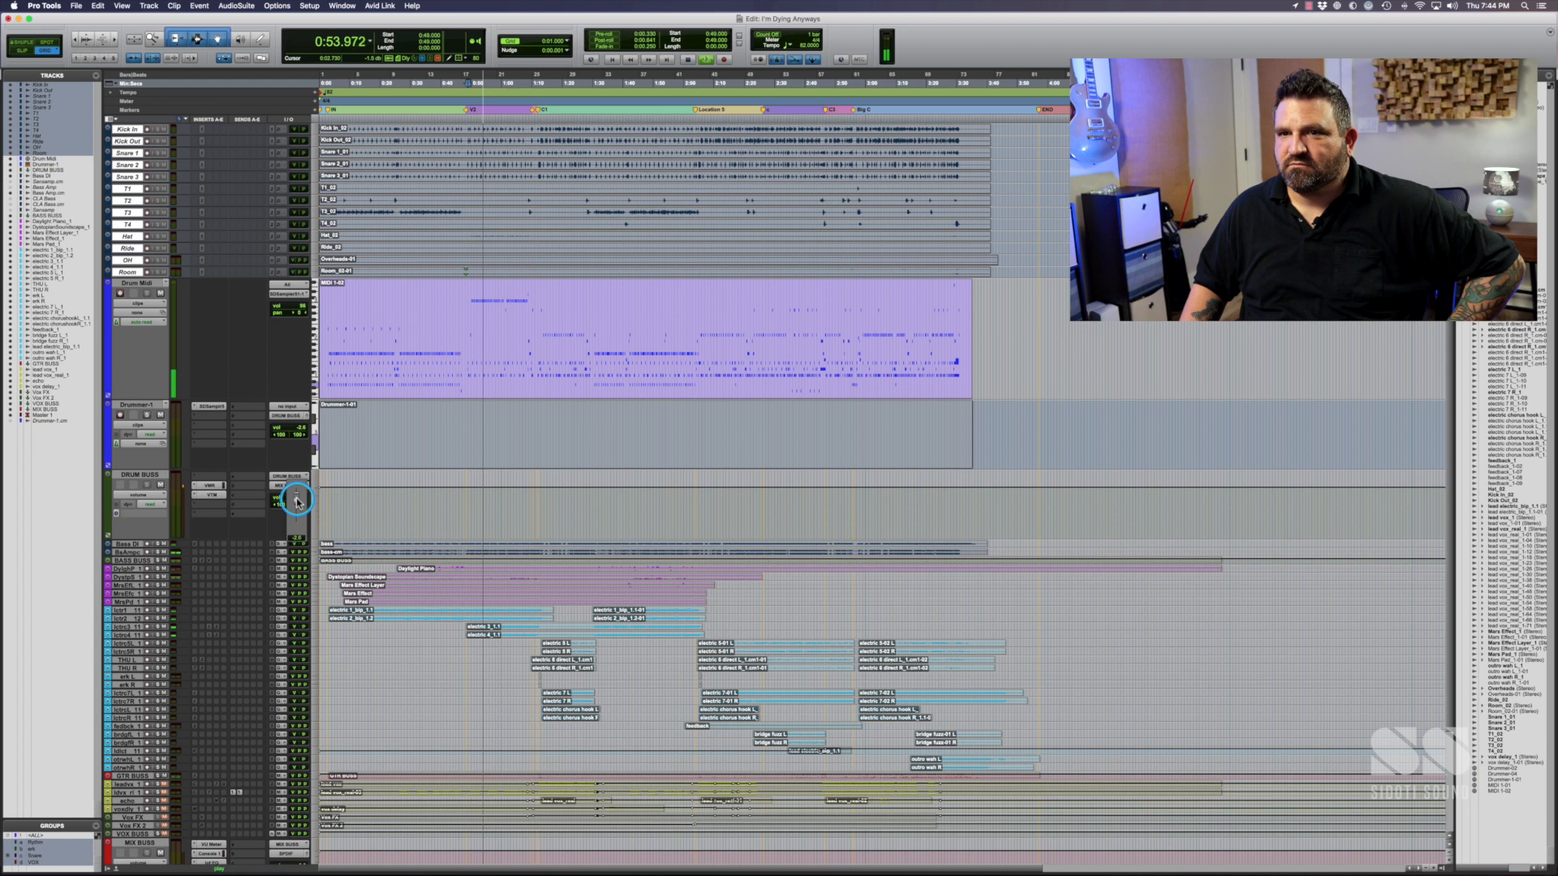
pyautogui.moveTo(297, 501); pyautogui.dragTo(296, 501)
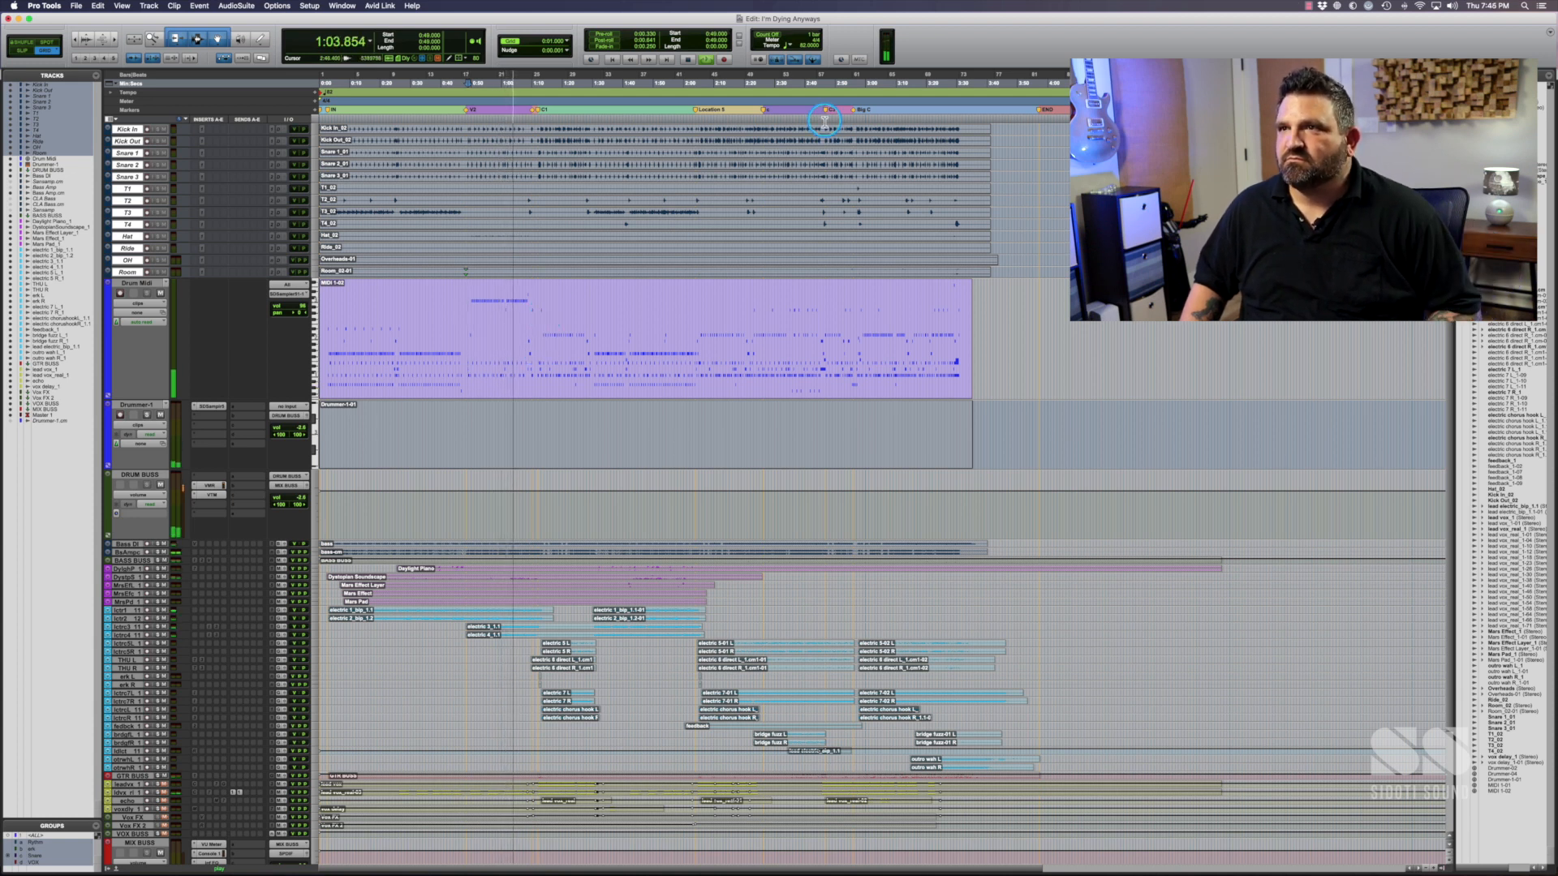
pyautogui.press('space')
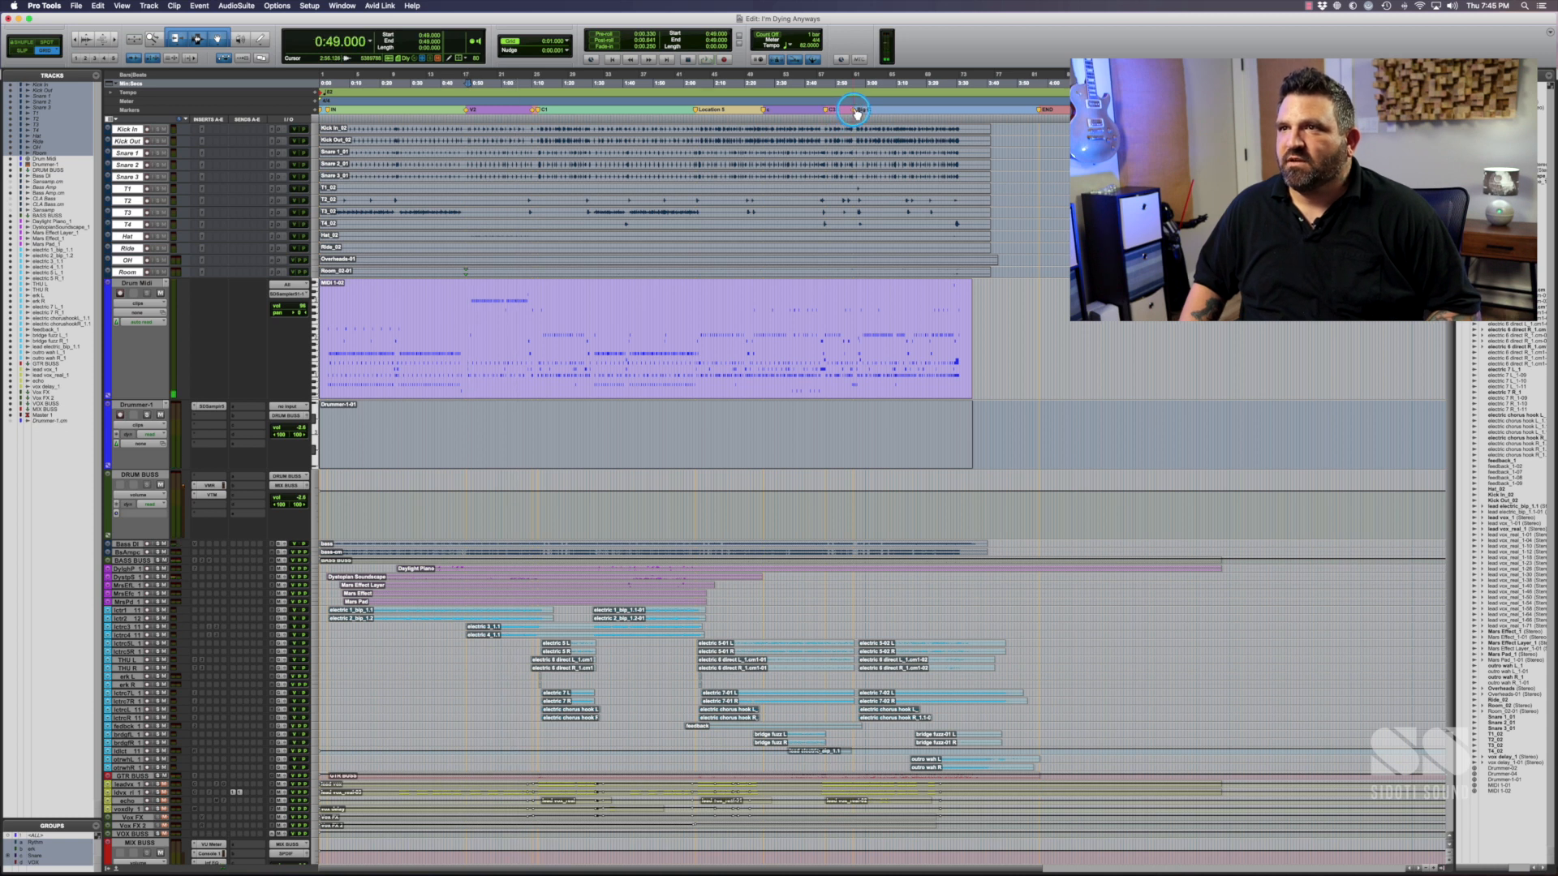
# - Play the song from the Big C marker at 2:56 and stop playback
pyautogui.press('space')
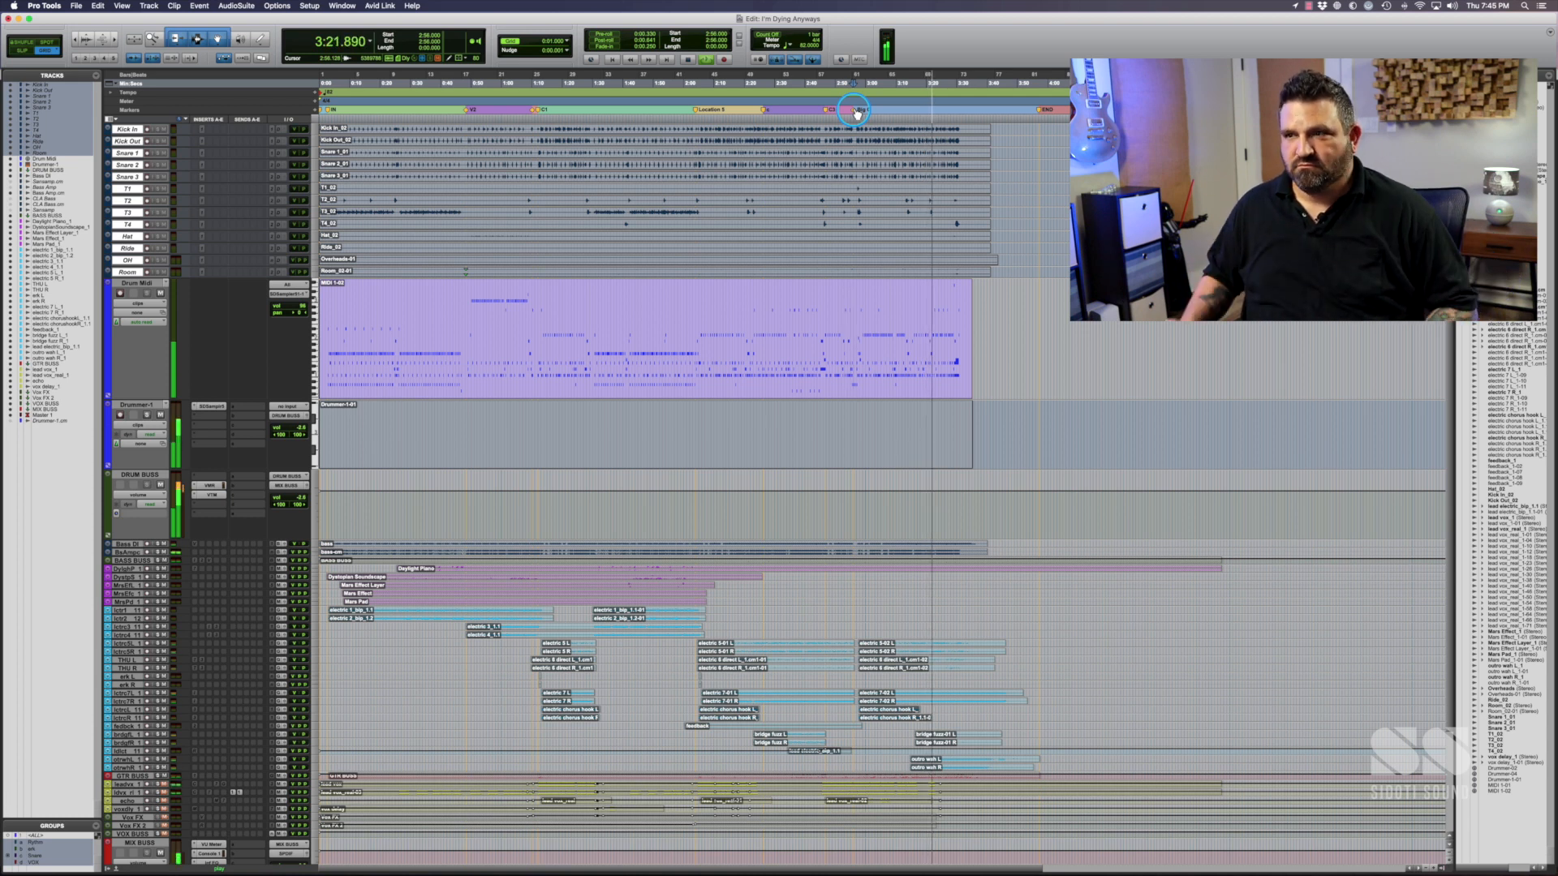
pyautogui.press('space')
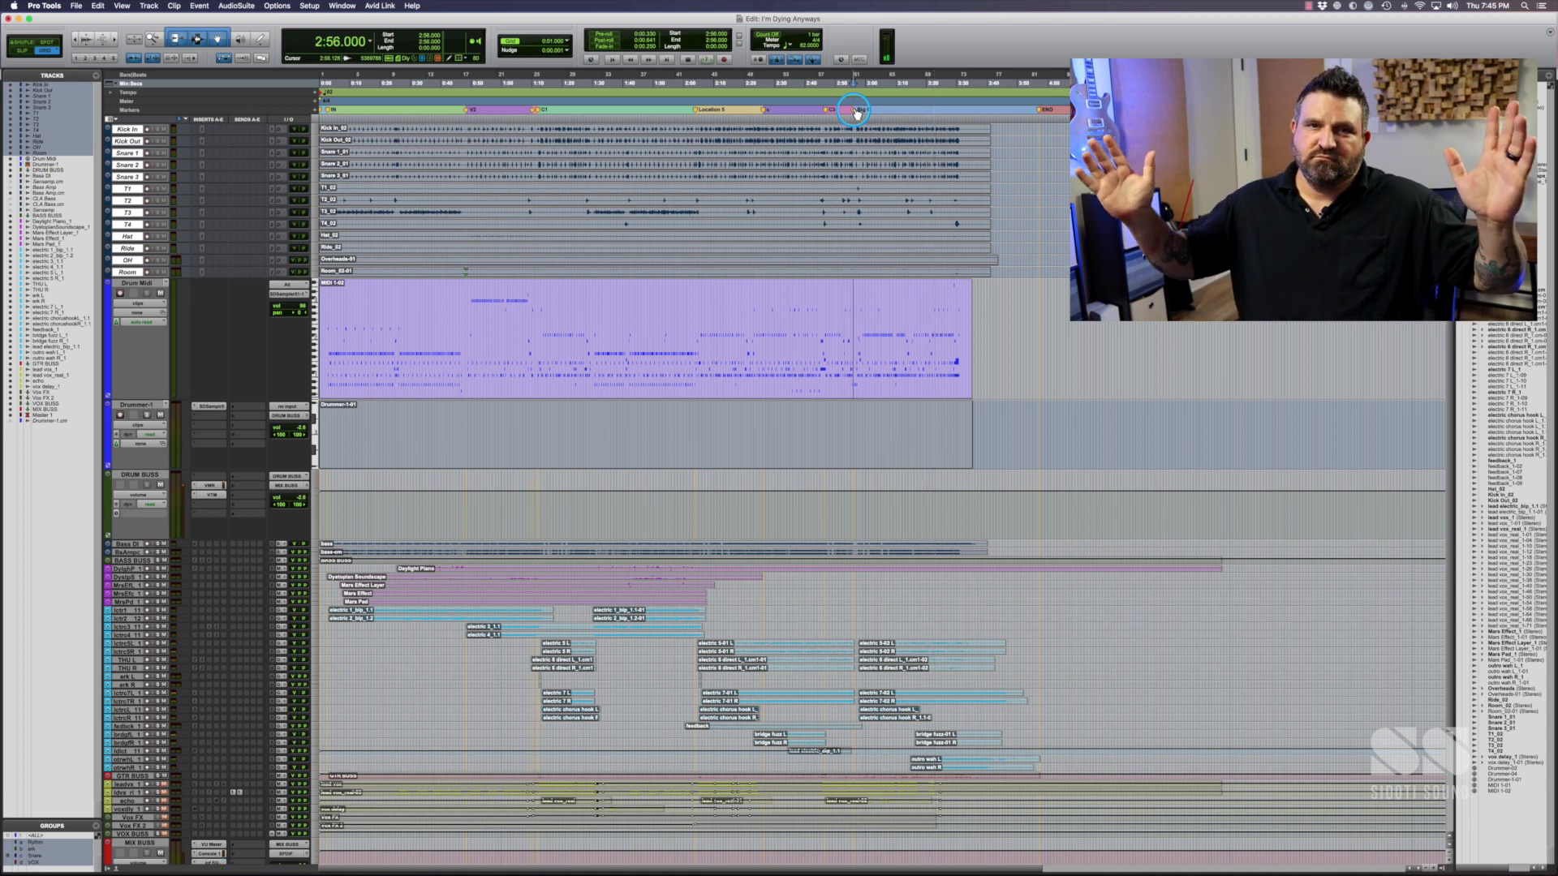